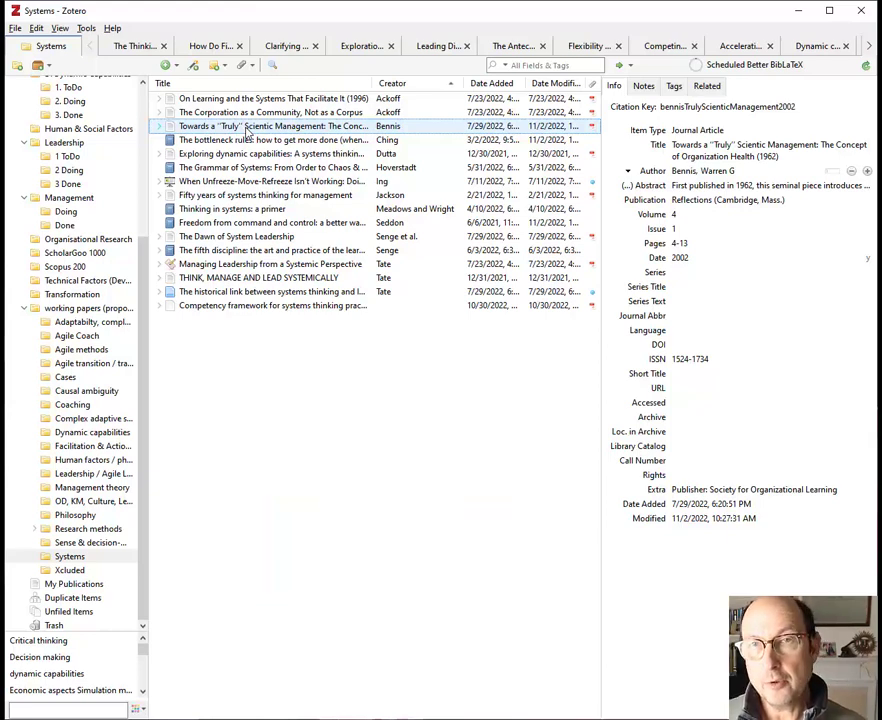
Step: Highlight which collections contain the 'Towards a Truly Scientic Management' paper, and view the details of 'The bottleneck rules'
key(ctrl)
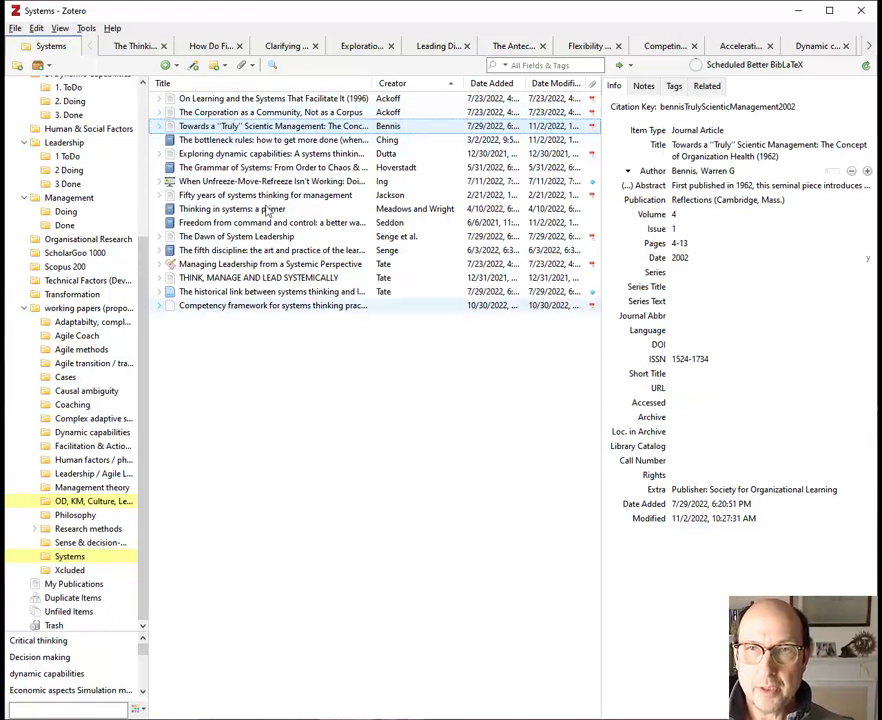
click(280, 143)
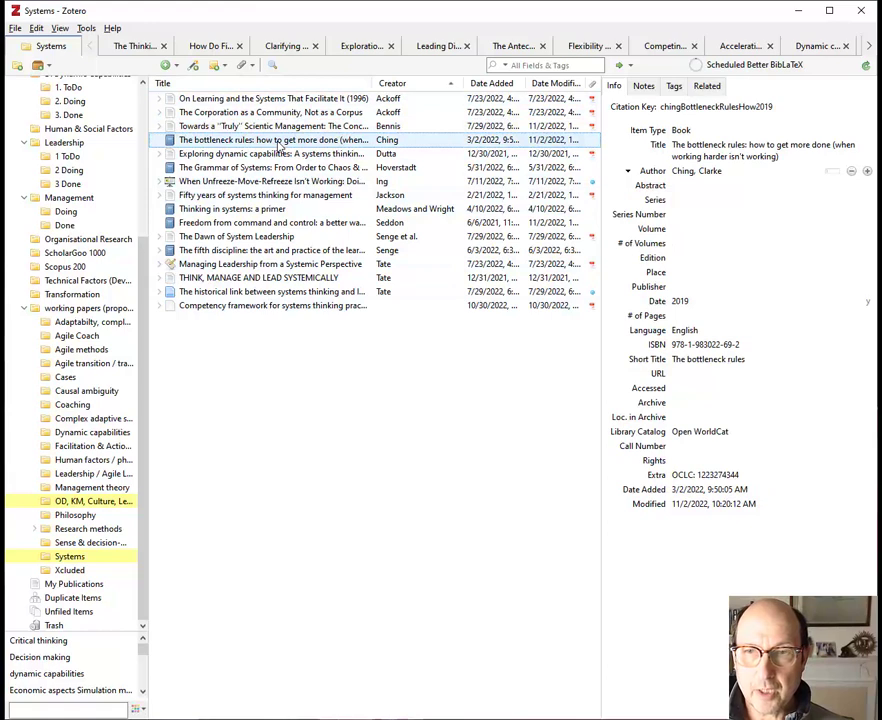
Step: Add the 'Towards a Truly Scientic Management' paper from Systems to the Coaching collection as well, and highlight the collections containing it
click(258, 130)
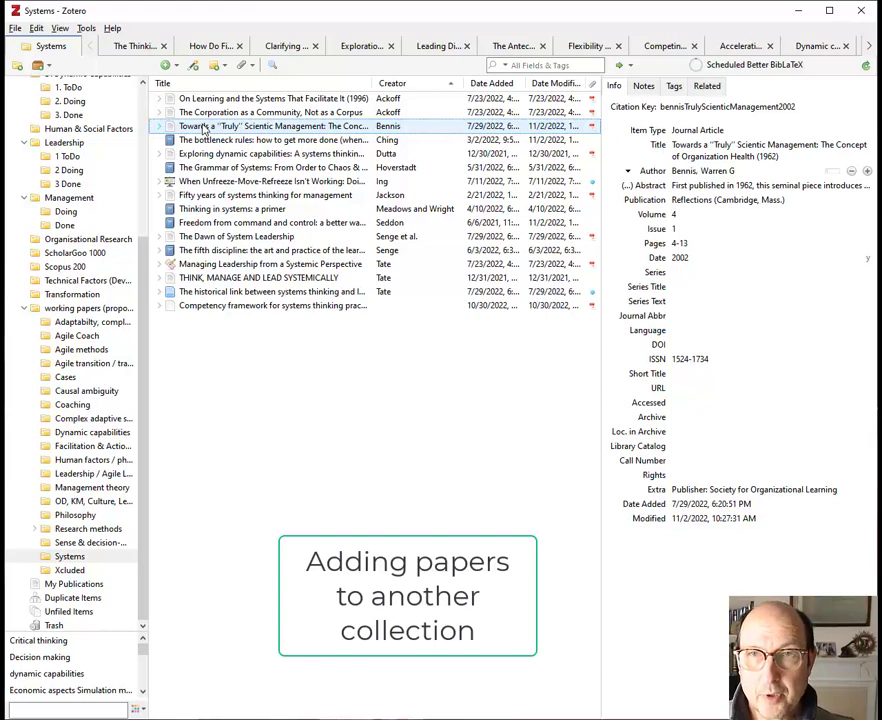
drag(205, 127, 88, 410)
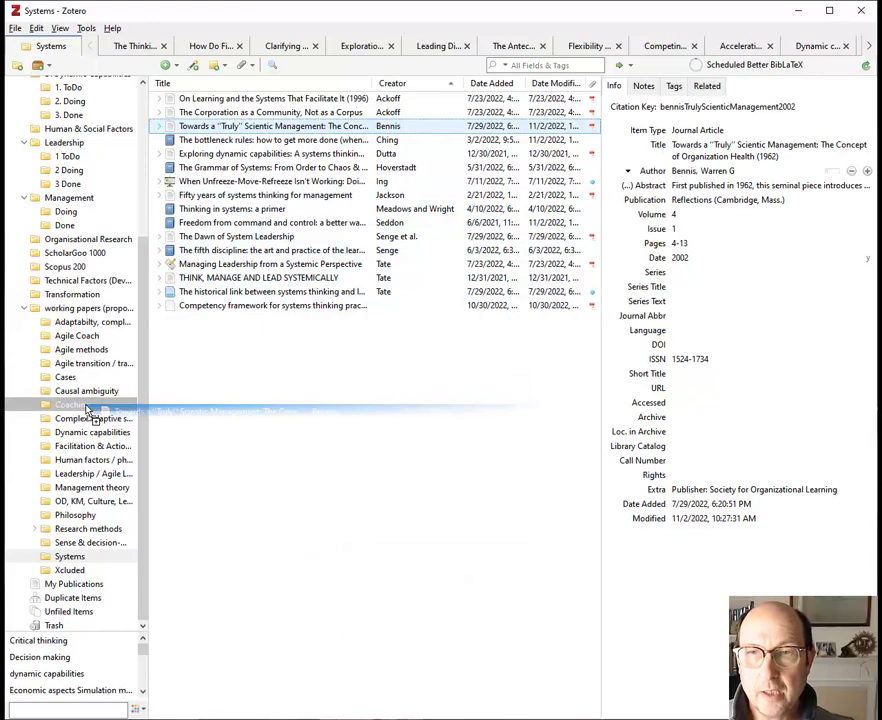
drag(88, 410, 88, 409)
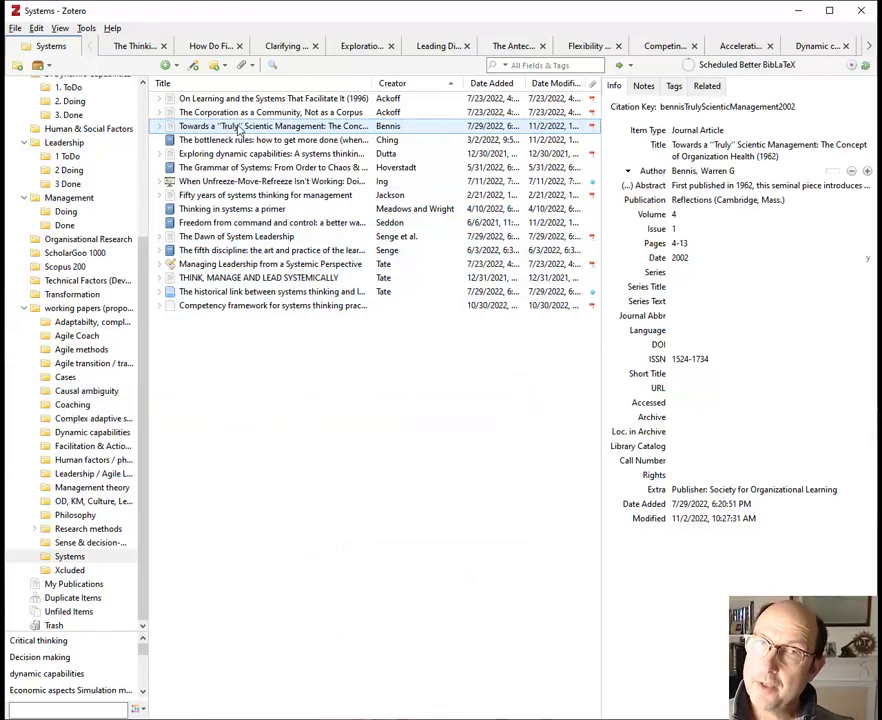
key(ctrl)
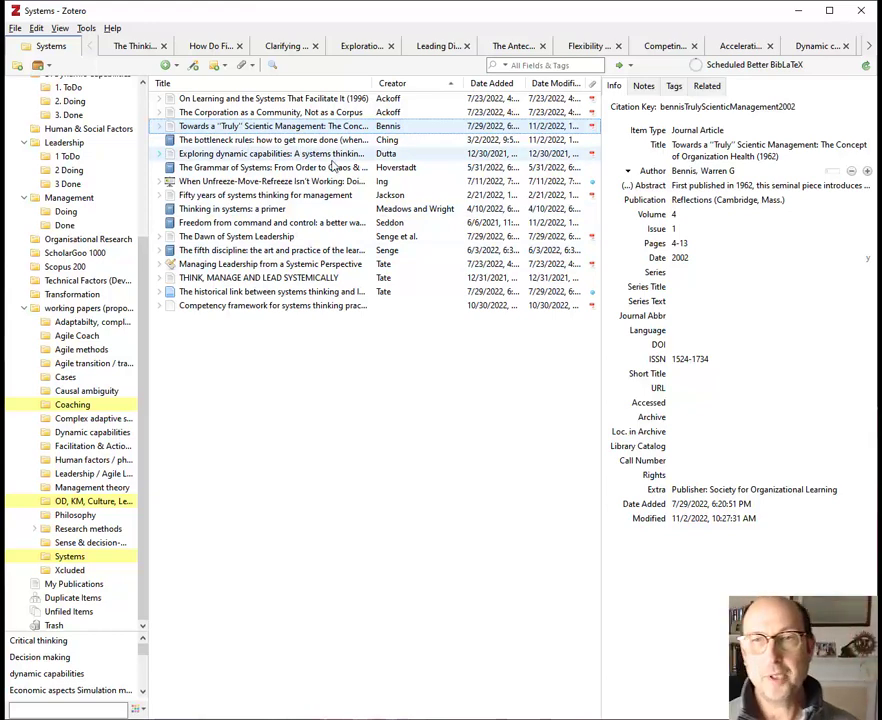
Step: Open the Coaching collection and remove the 'Towards a Truly Scientic Management' paper from it without trashing the item
click(86, 406)
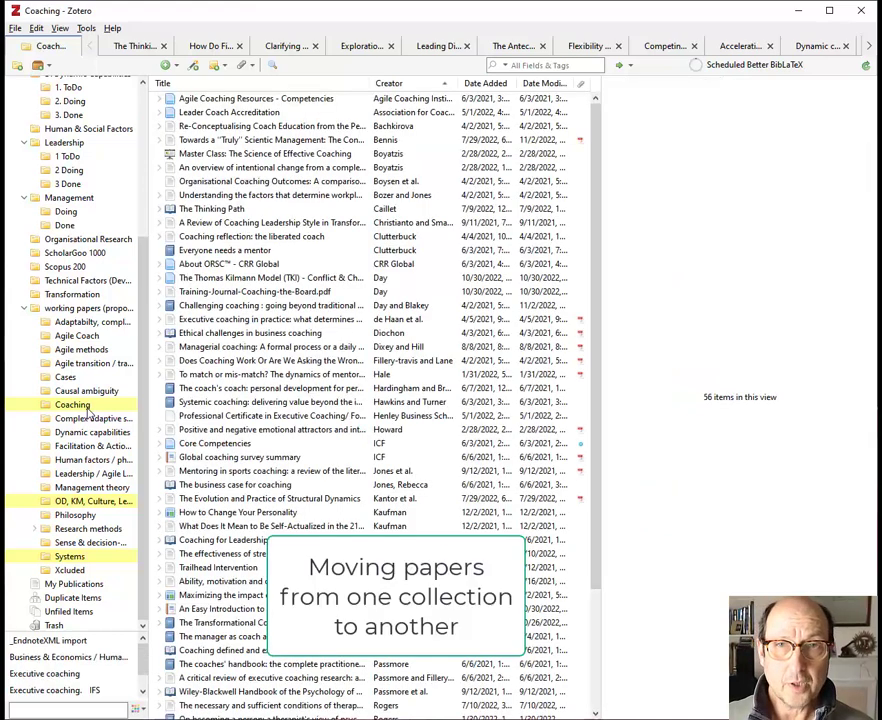
click(375, 141)
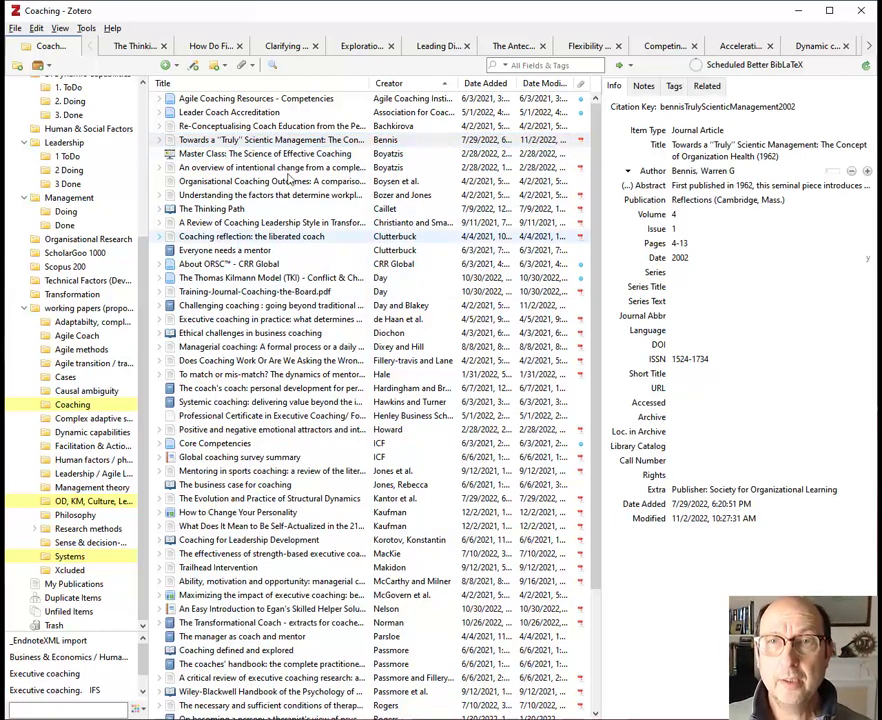
right_click(305, 143)
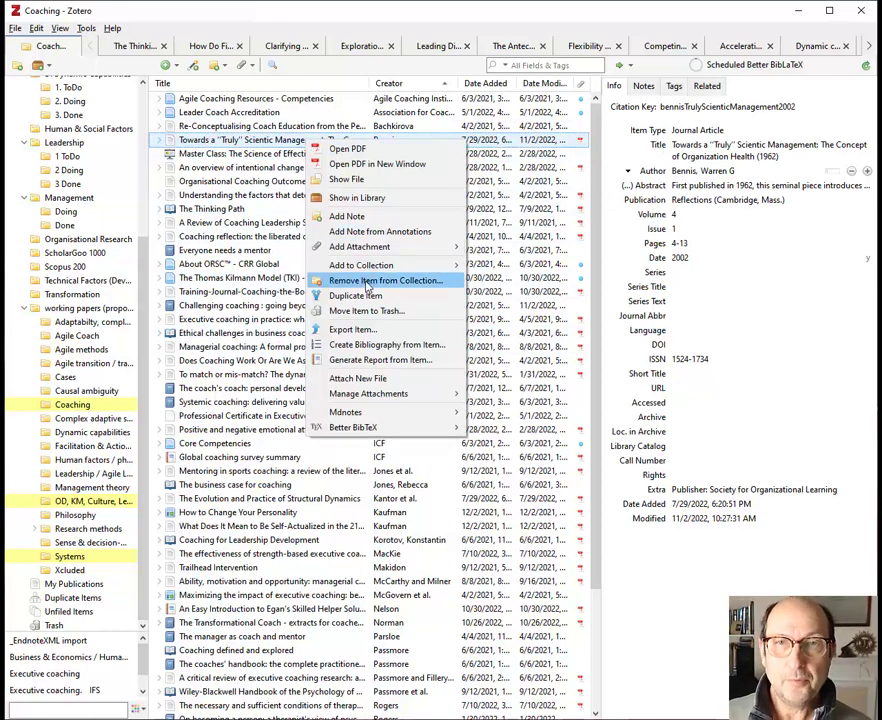
click(367, 283)
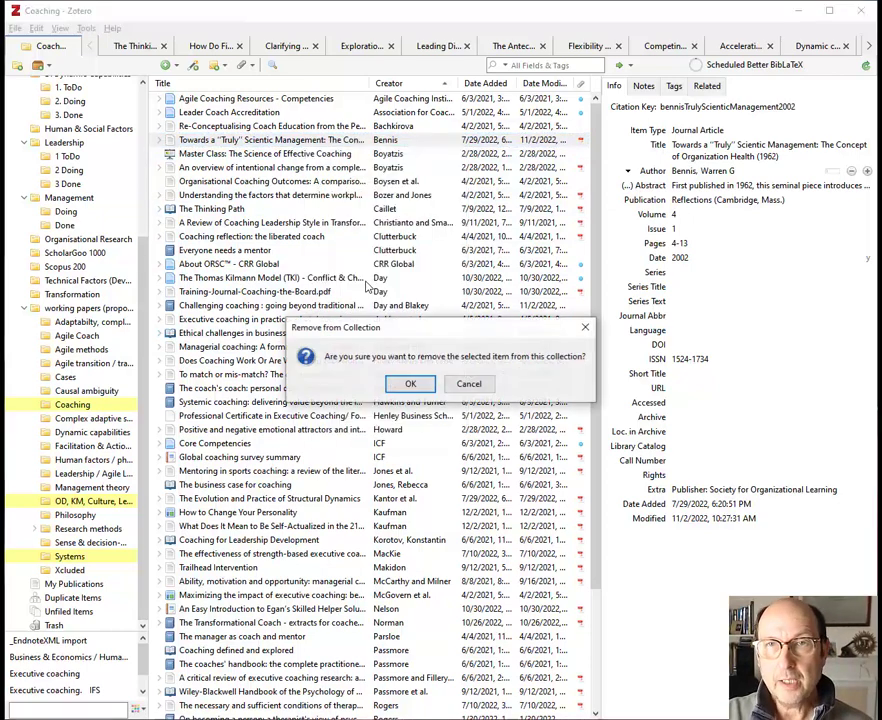
click(421, 388)
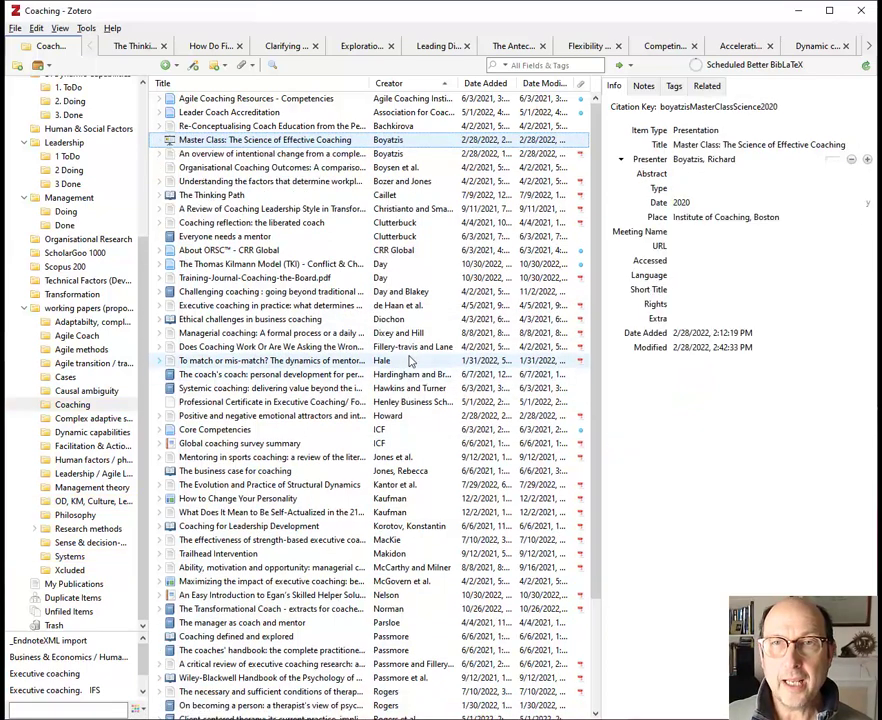
Step: Move the 'Towards a Truly Scientic Management' paper out of the Systems collection into Coaching instead of copying it
click(69, 556)
click(372, 127)
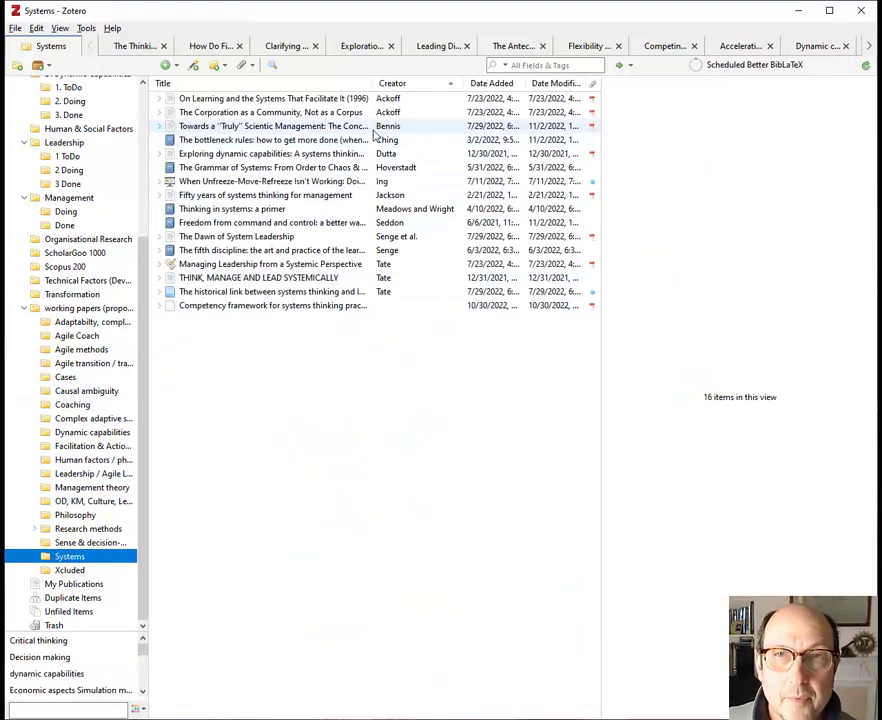
key(ctrl)
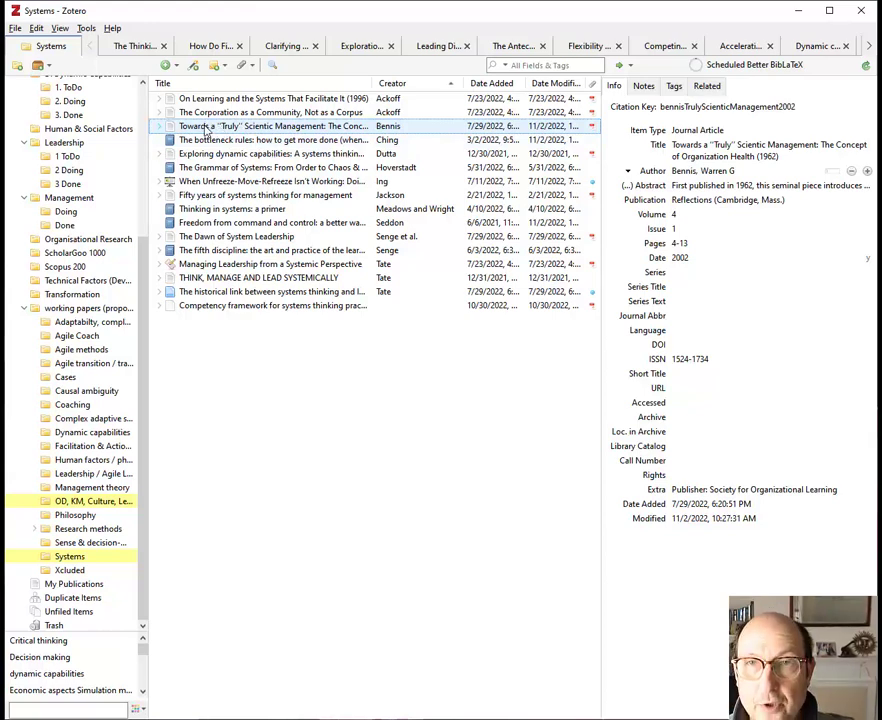
drag(205, 130, 83, 412)
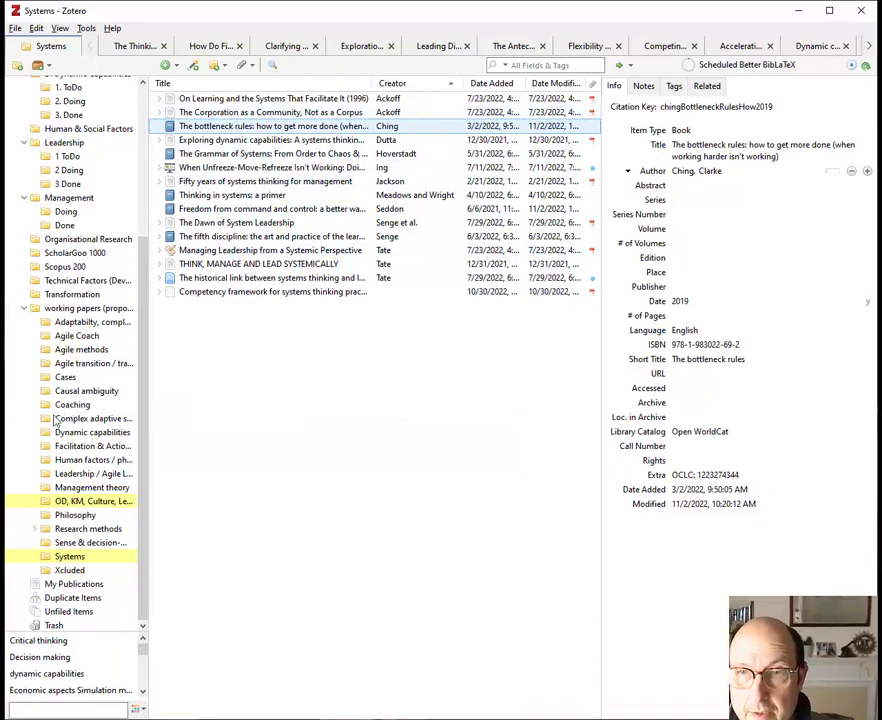
Step: Open the Coaching collection and highlight which collections contain the moved 'Towards a Truly Scientic Management' paper
click(70, 405)
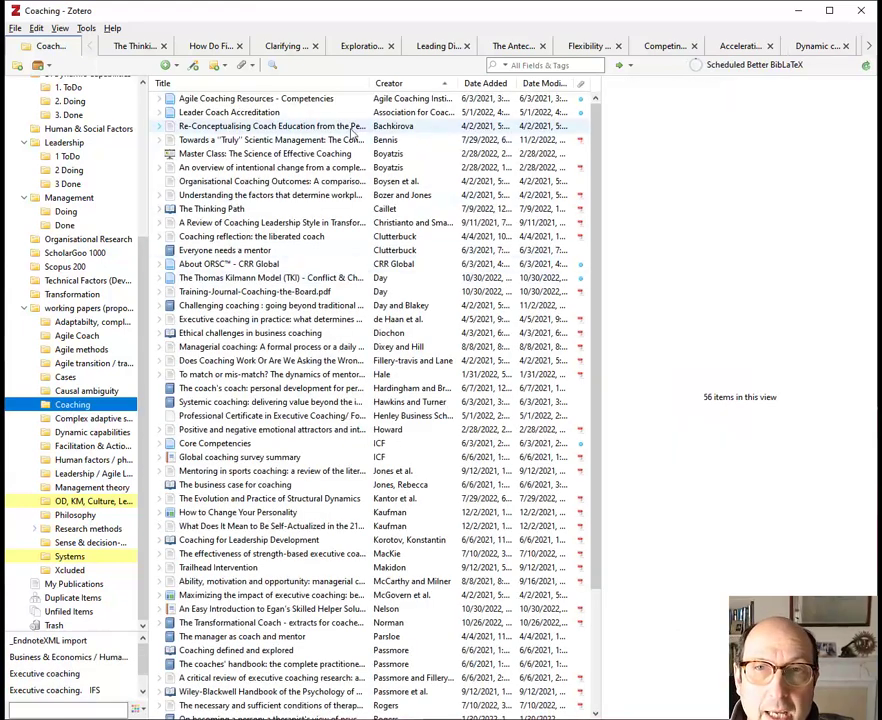
click(333, 140)
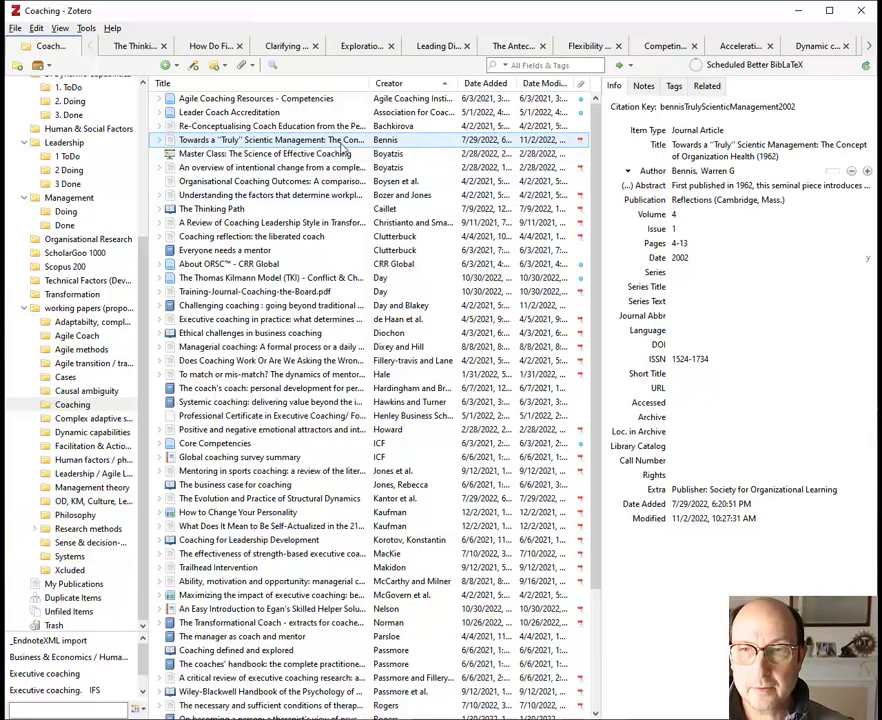
key(ctrl)
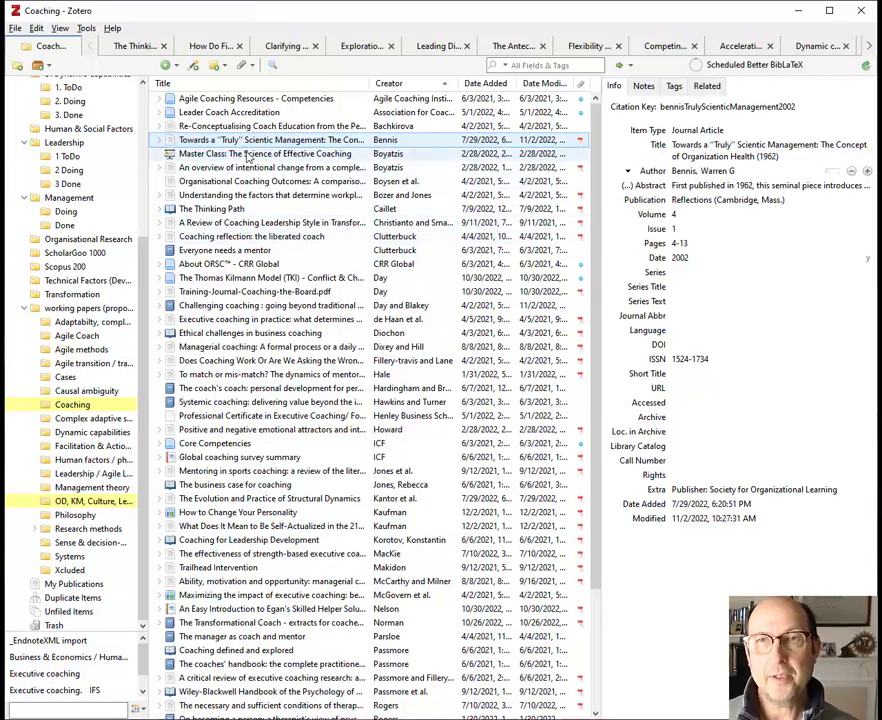
Step: Go through the Coaching items from the moved paper down to 'Everyone needs a mentor', checking the collection highlights
key(Down)
key(Down)
key(Down)
key(Down)
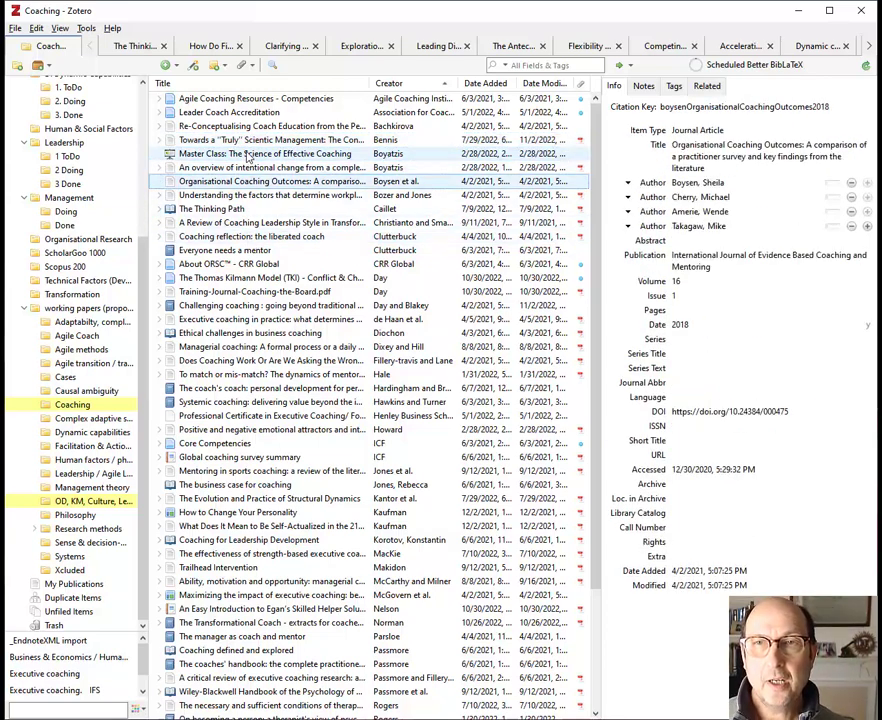
key(Down)
key(Down)
key(Down)
key(Down)
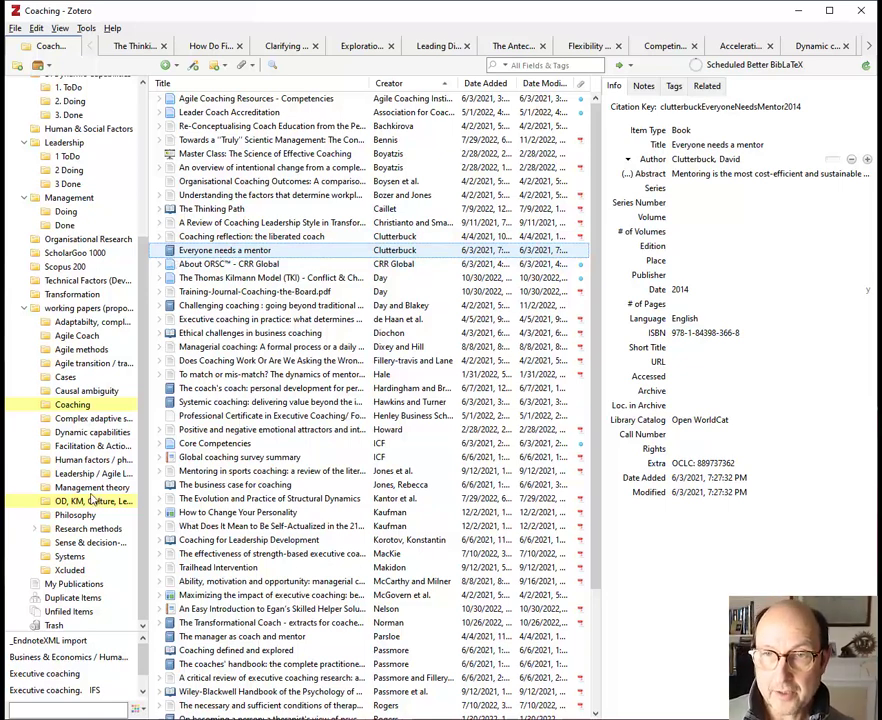
Step: Add the 'Towards a Truly Scientic Management' paper from Coaching to the Systems collection, and highlight the collections containing it
click(258, 141)
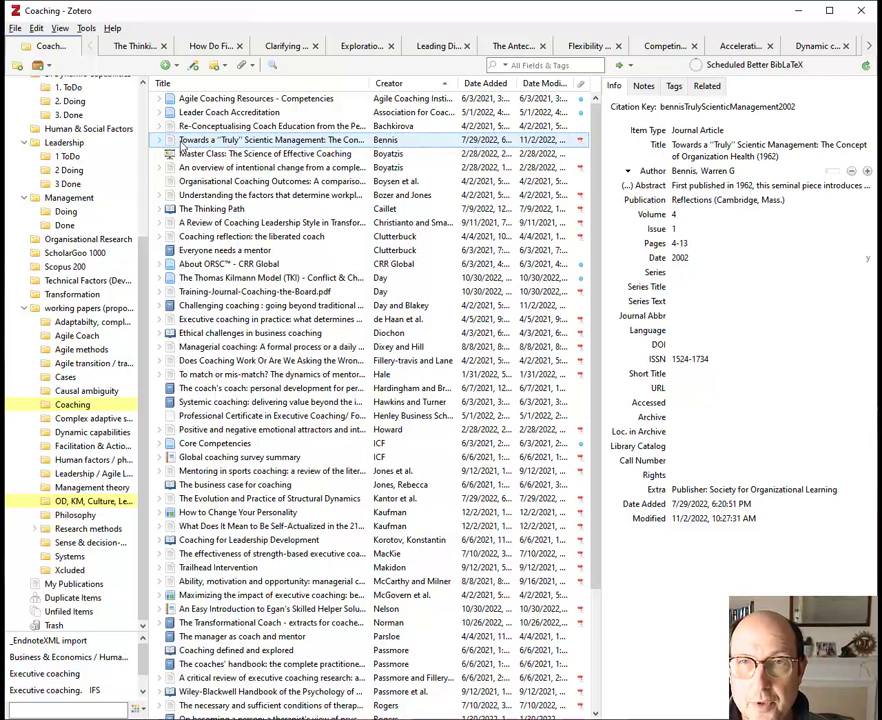
drag(175, 185, 71, 556)
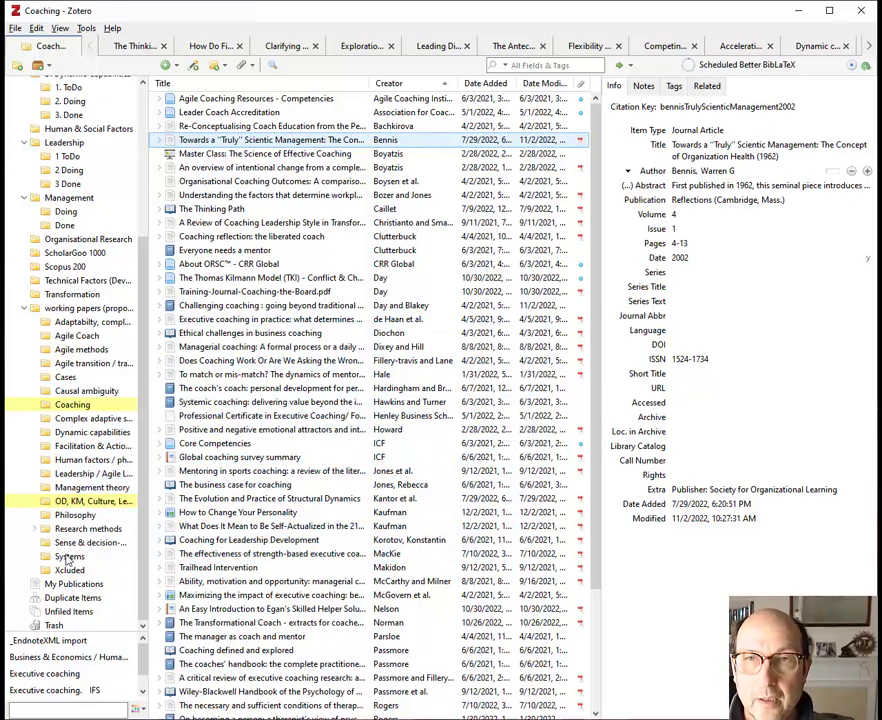
click(70, 557)
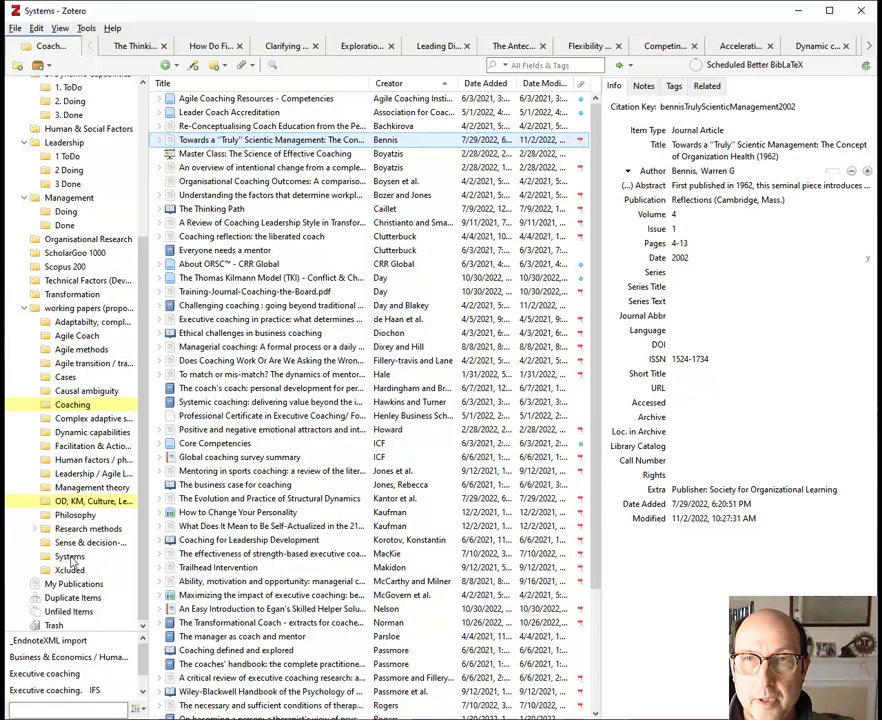
click(72, 405)
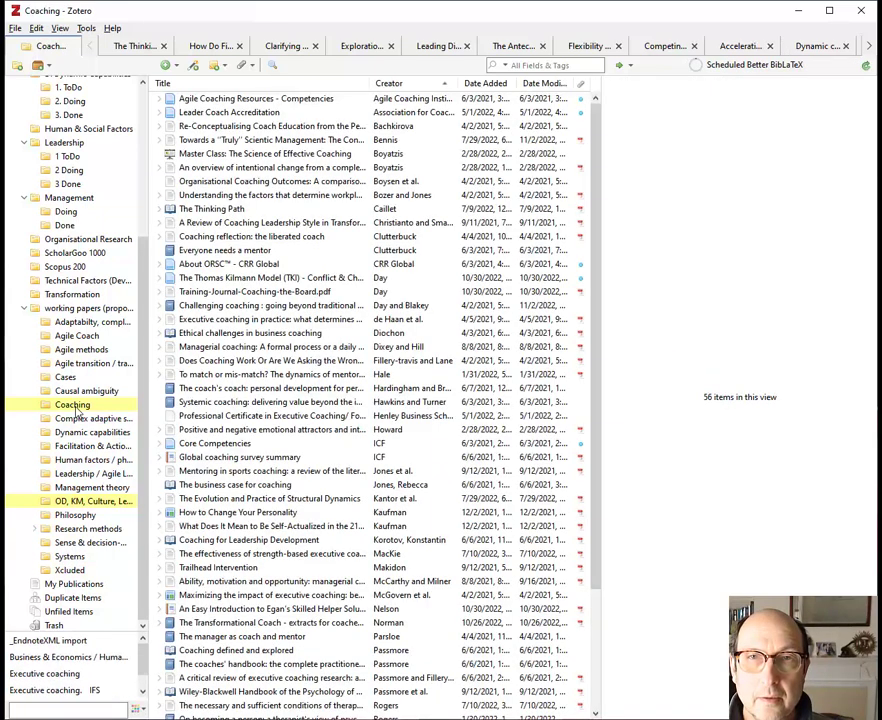
click(205, 140)
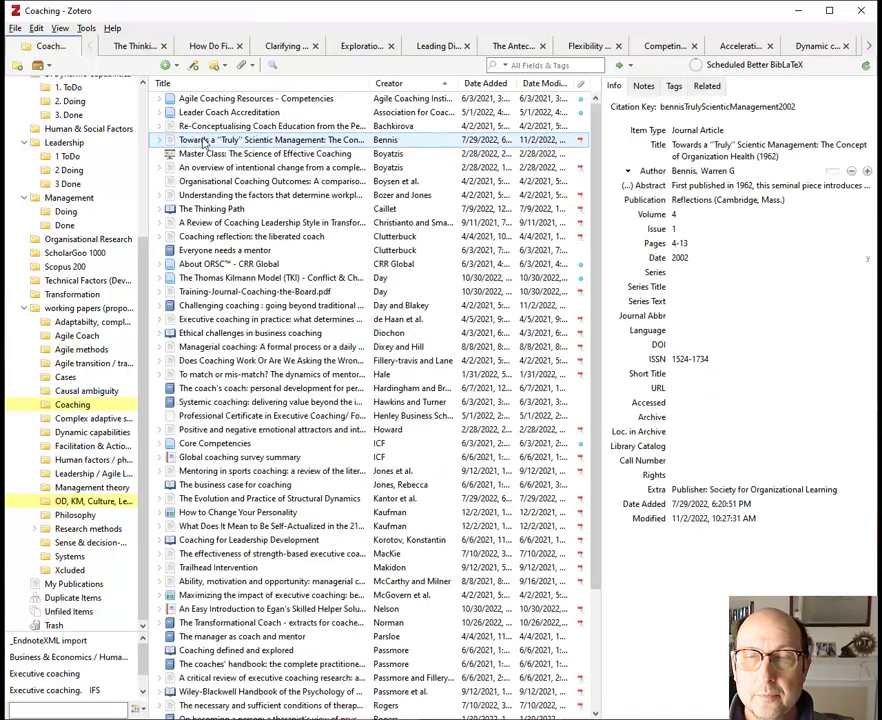
drag(205, 140, 228, 141)
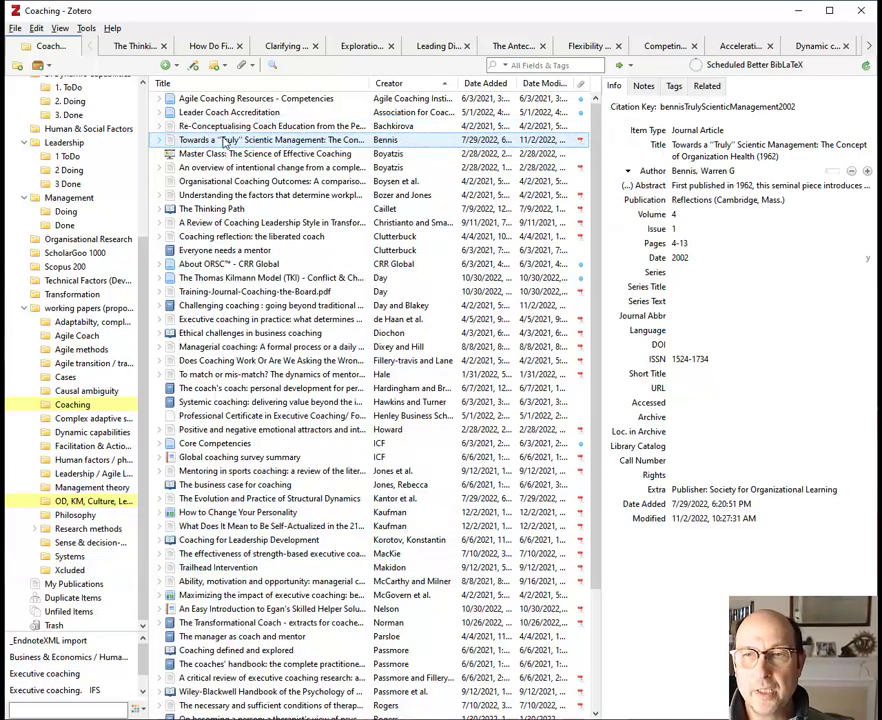
key(ctrl)
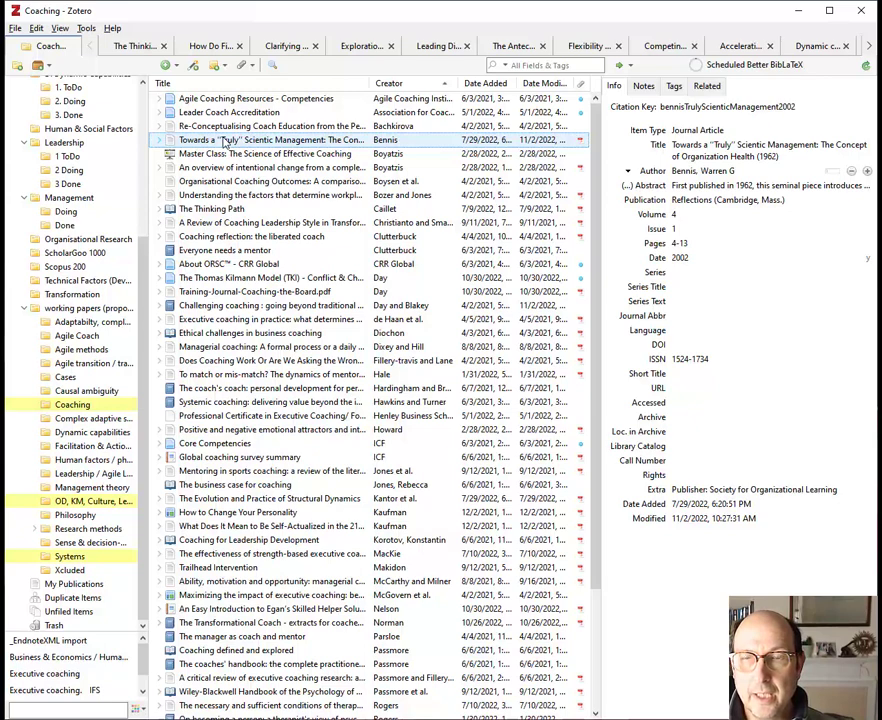
Step: Remove the 'Towards a Truly Scientic Management' paper from the Coaching collection only, keeping it in the library
right_click(226, 141)
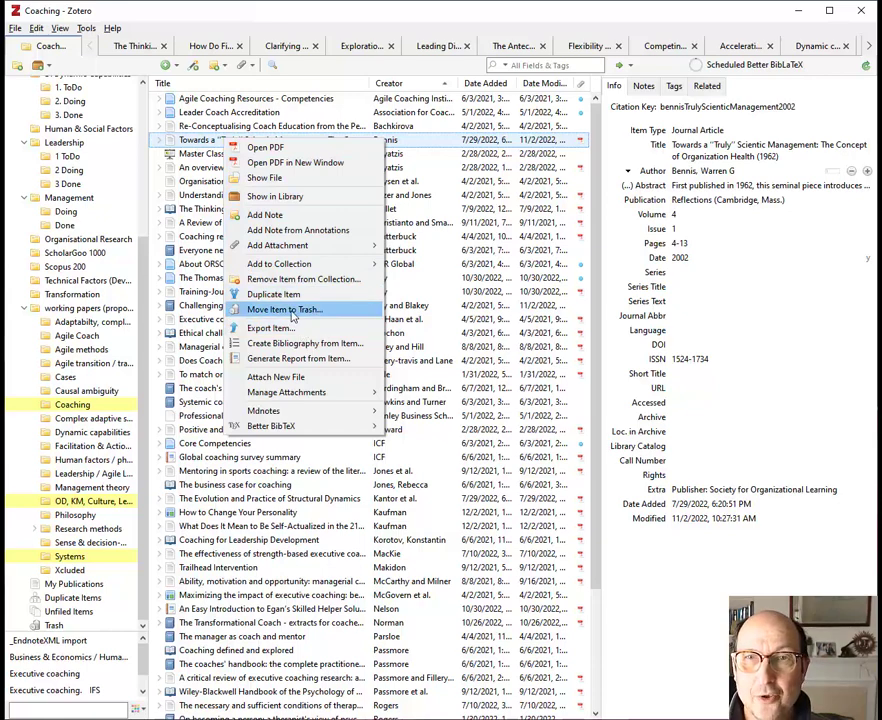
click(304, 281)
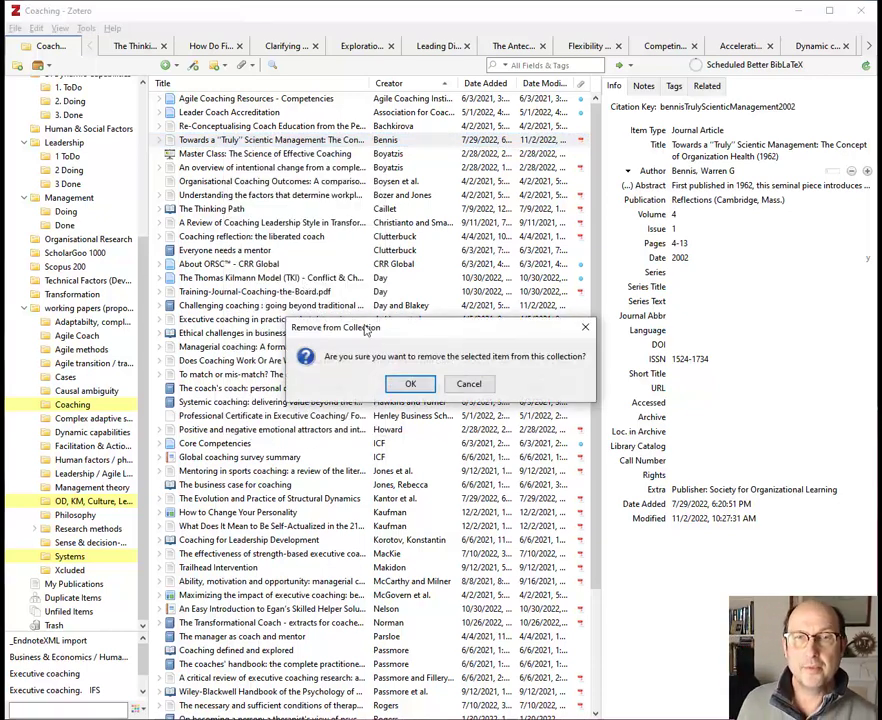
click(392, 389)
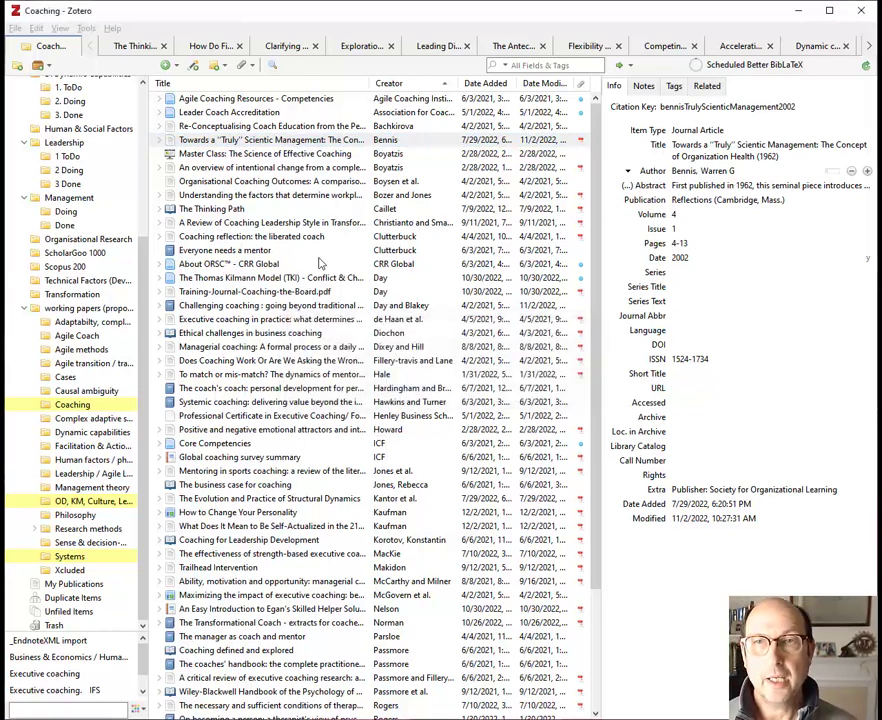
Step: Check the Coaching and Systems collections for the 'Towards a Truly Scientic Management' paper and highlight the collections that contain it
click(87, 407)
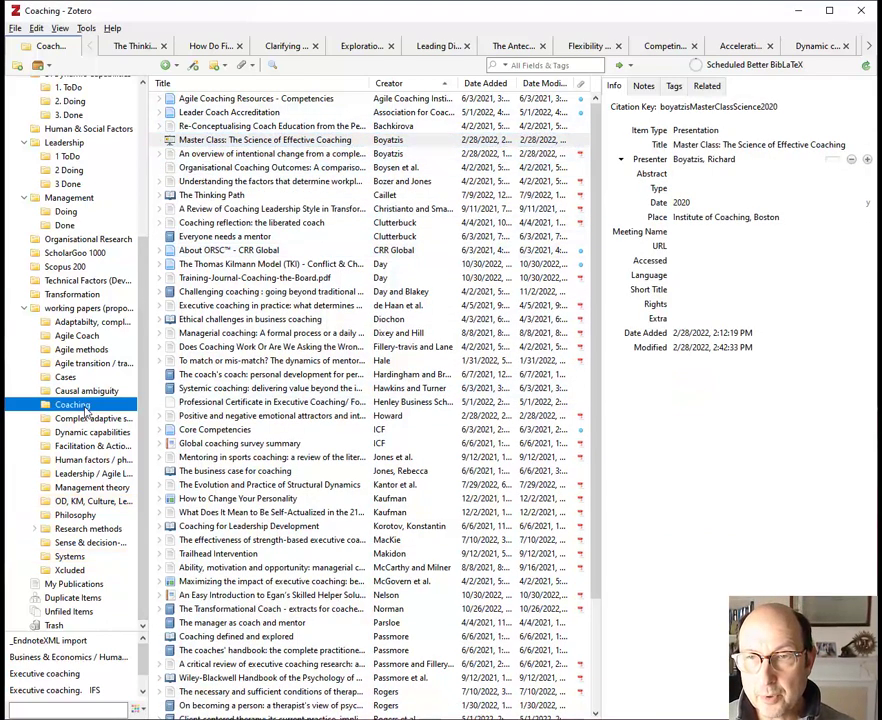
click(66, 557)
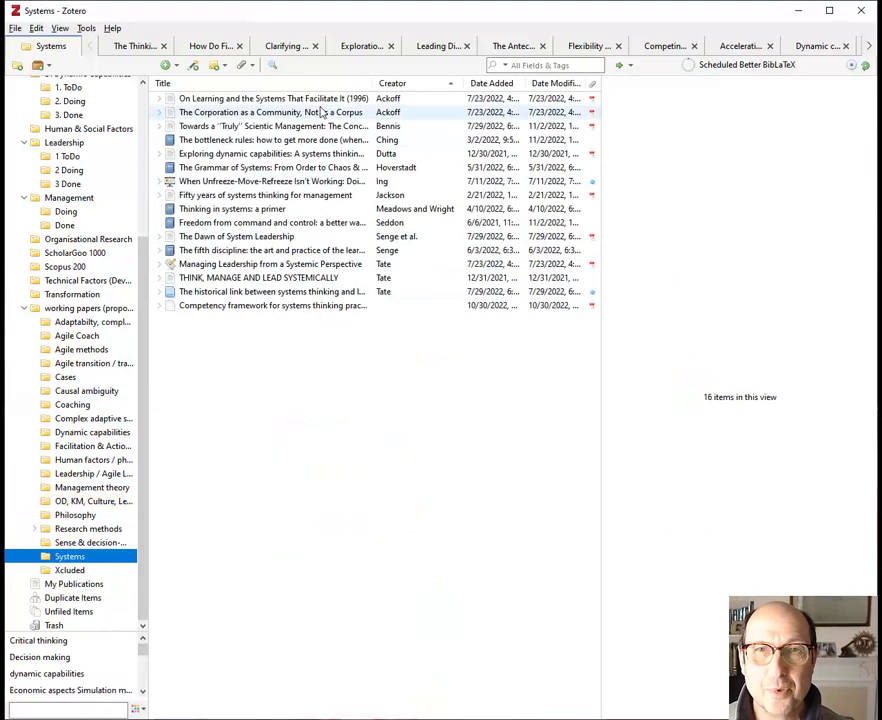
click(293, 127)
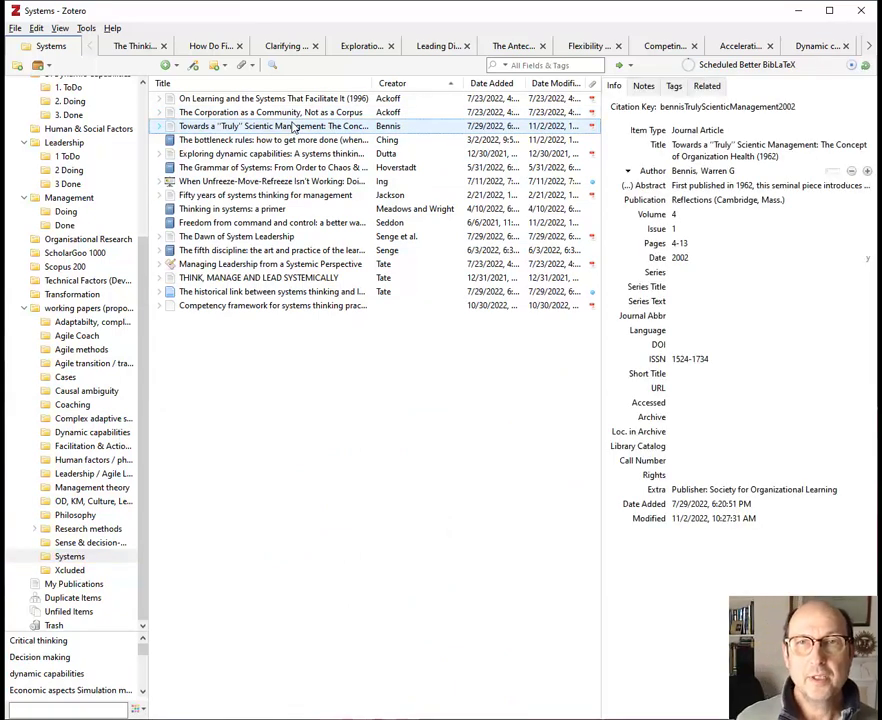
key(ctrl)
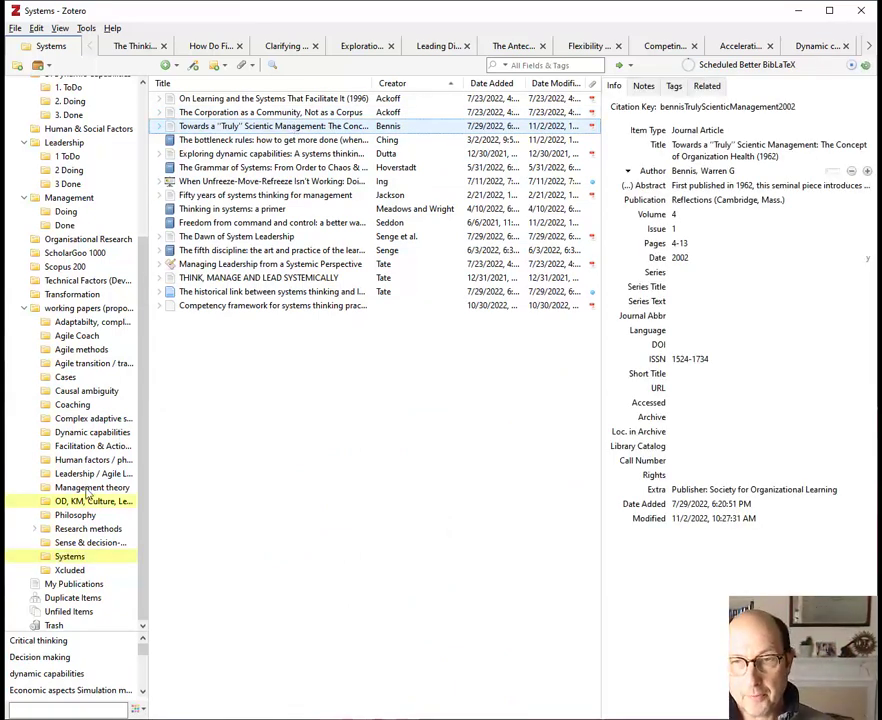
Step: Open the Trash and sort its items by date added, newest first
click(54, 625)
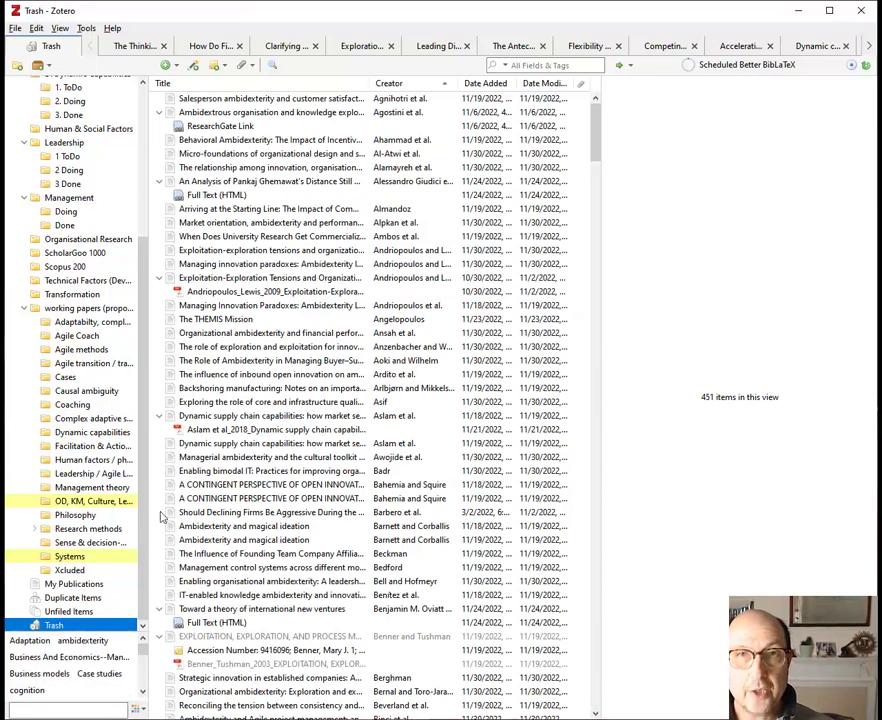
click(486, 83)
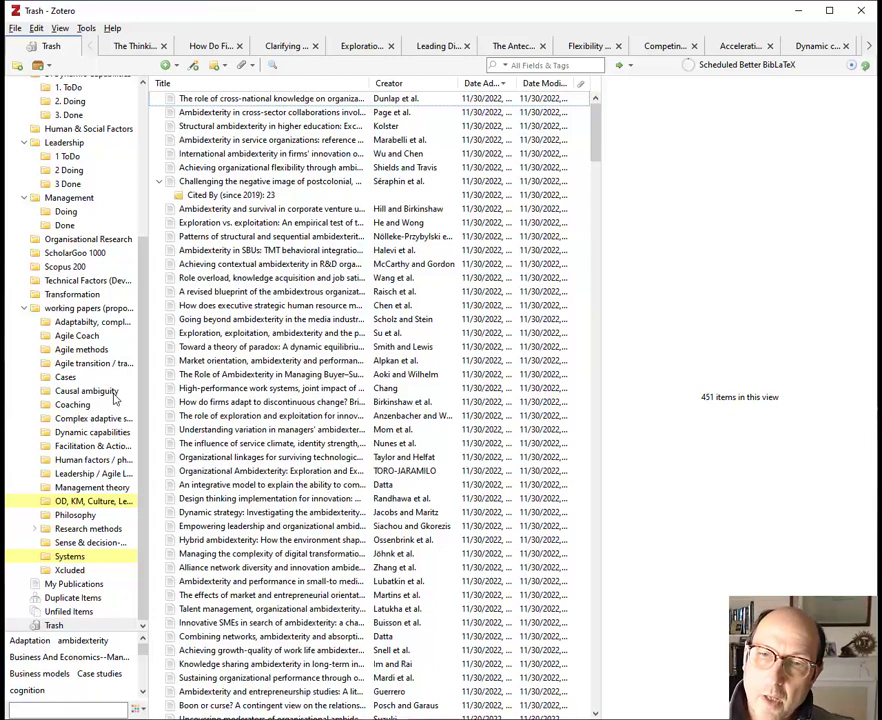
Step: Open Unfiled Items and examine the details of the 'Spinoza's Short Treatise' and 'Introduction to the Integral Approach' entries
click(72, 612)
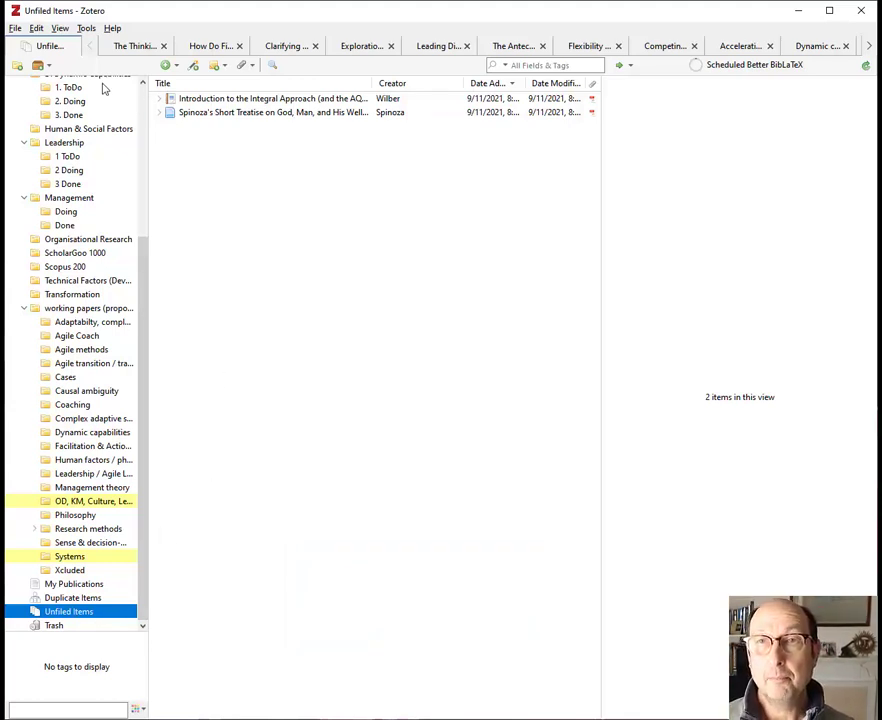
click(221, 100)
click(216, 112)
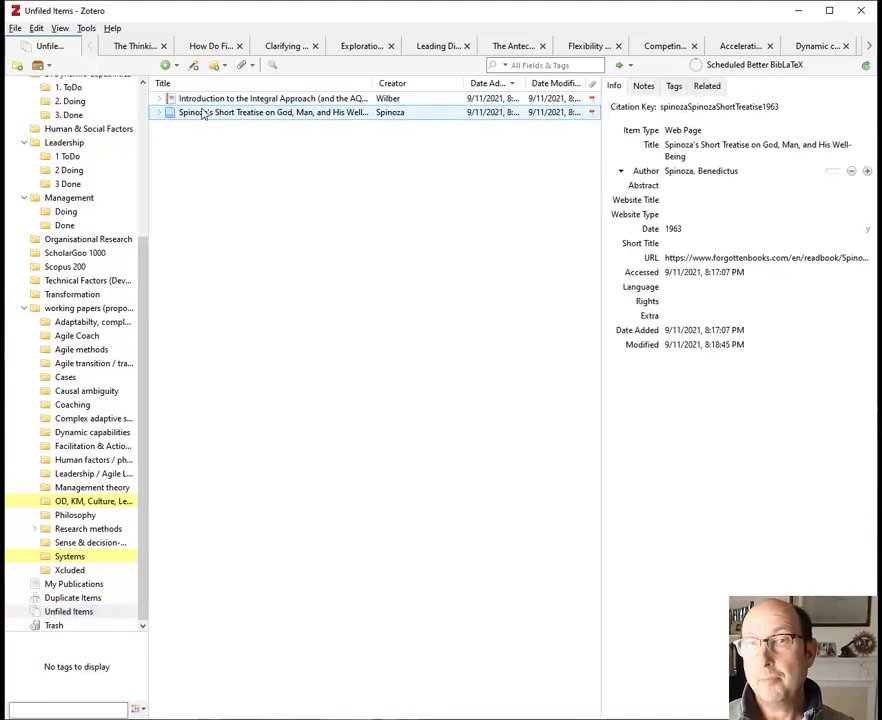
scroll(101, 140, up, 5)
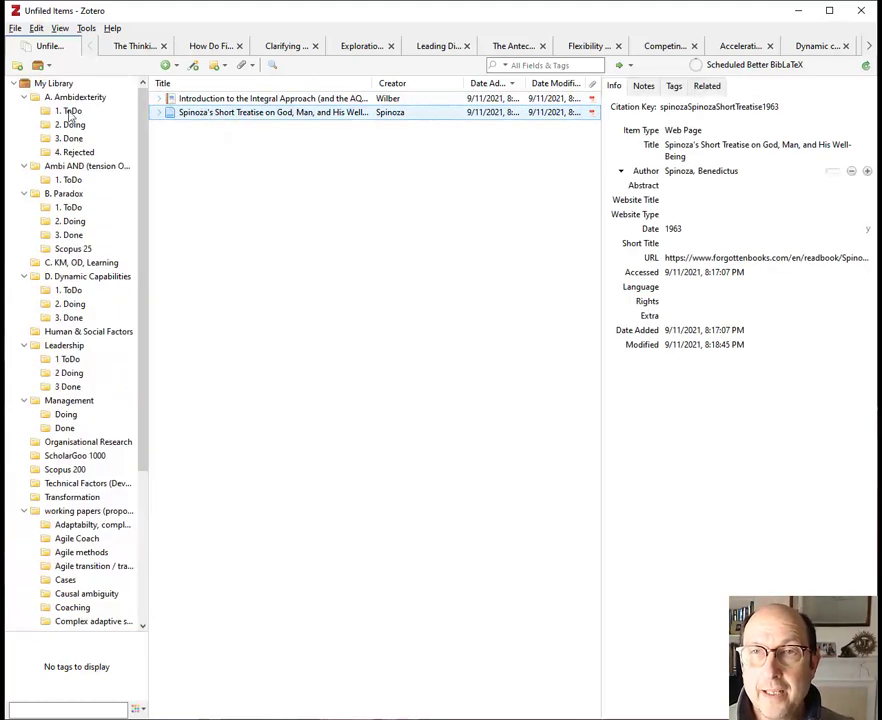
click(372, 99)
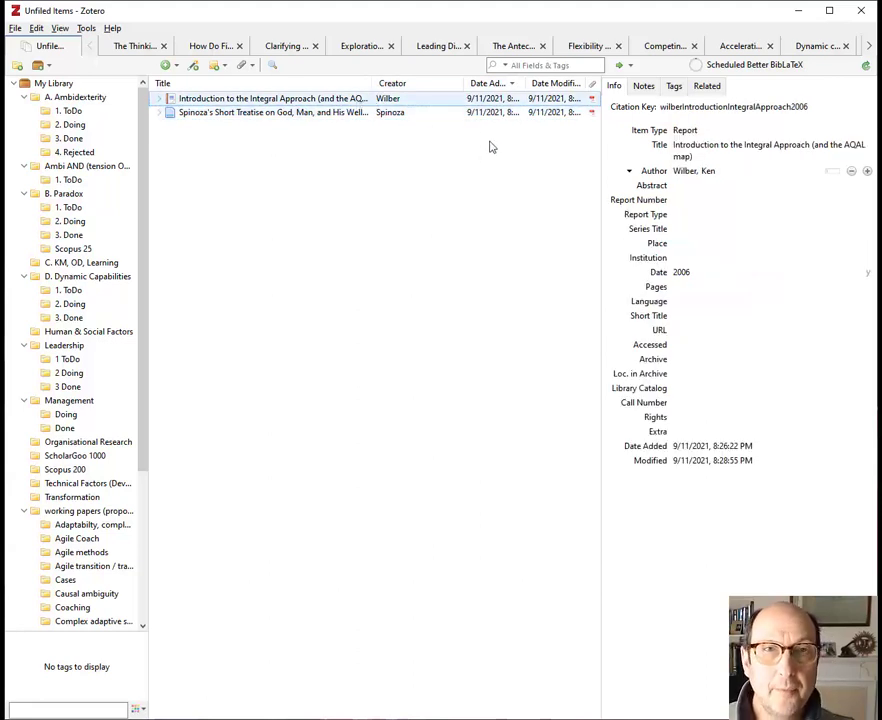
Step: Search the whole library for "wilb" and select the 'Introduction to the Integral Approach' report in the results
click(56, 84)
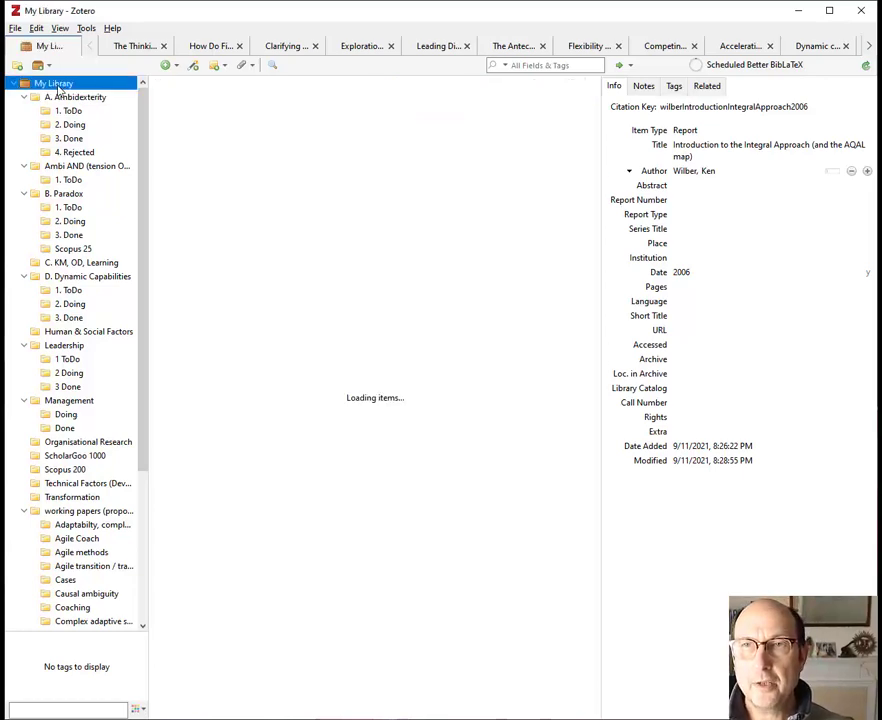
click(543, 65)
text(w)
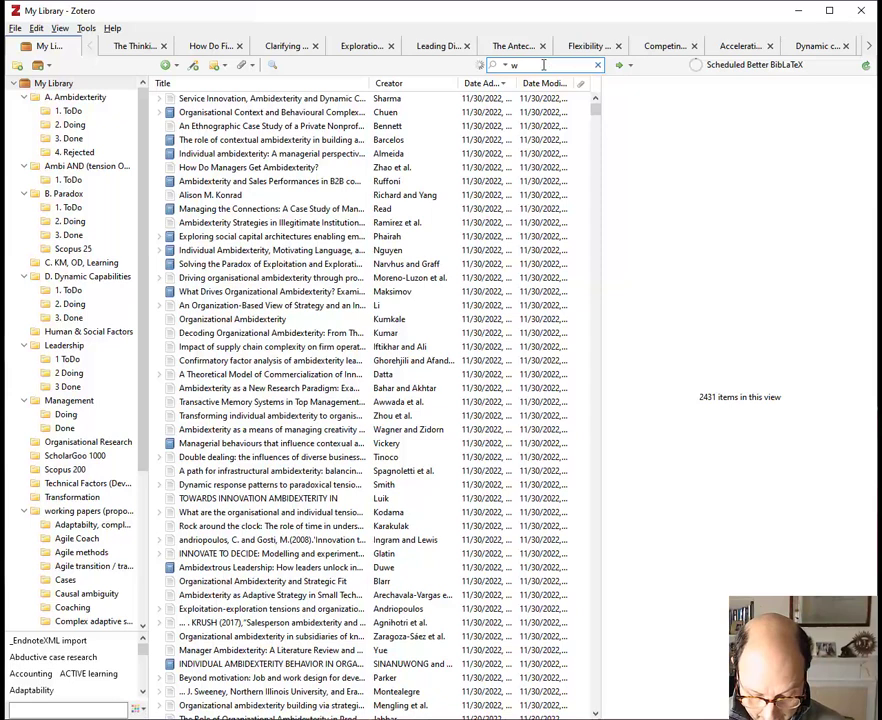
text(ilb)
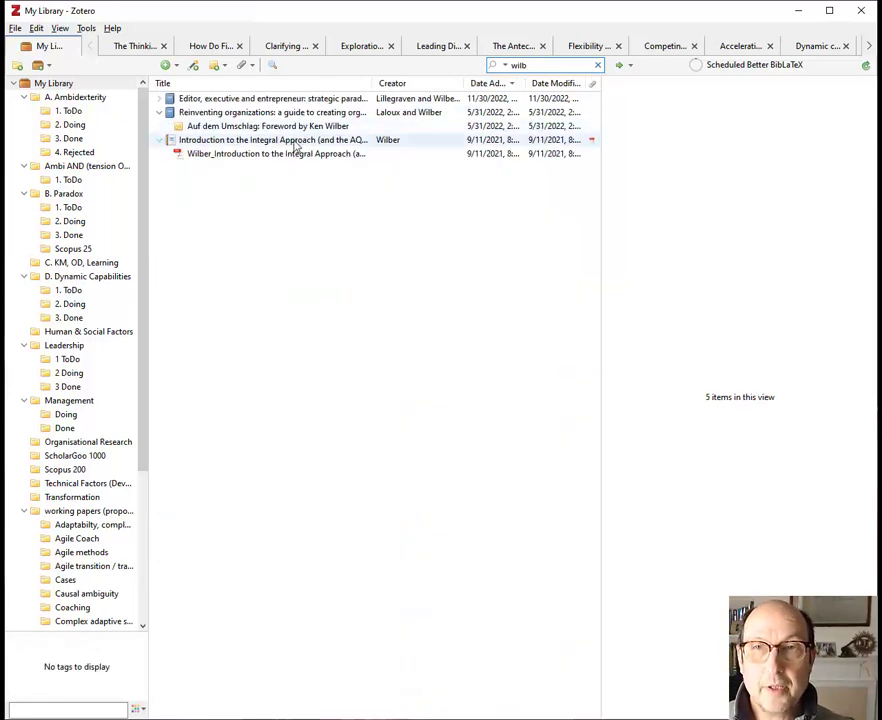
click(297, 141)
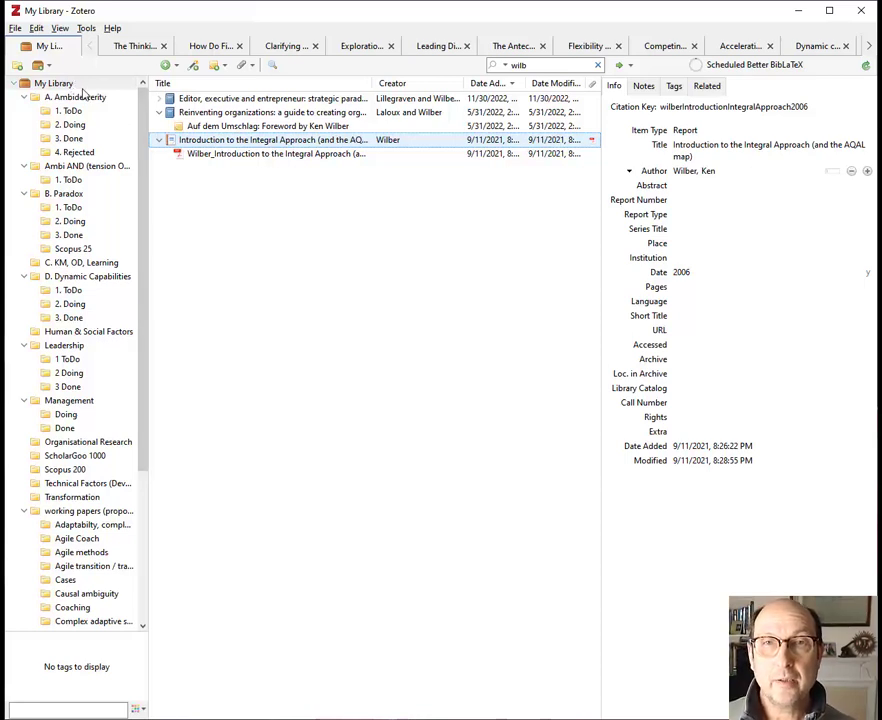
Step: Select the 'Reinventing organizations' book and highlight the collections that contain it
click(287, 116)
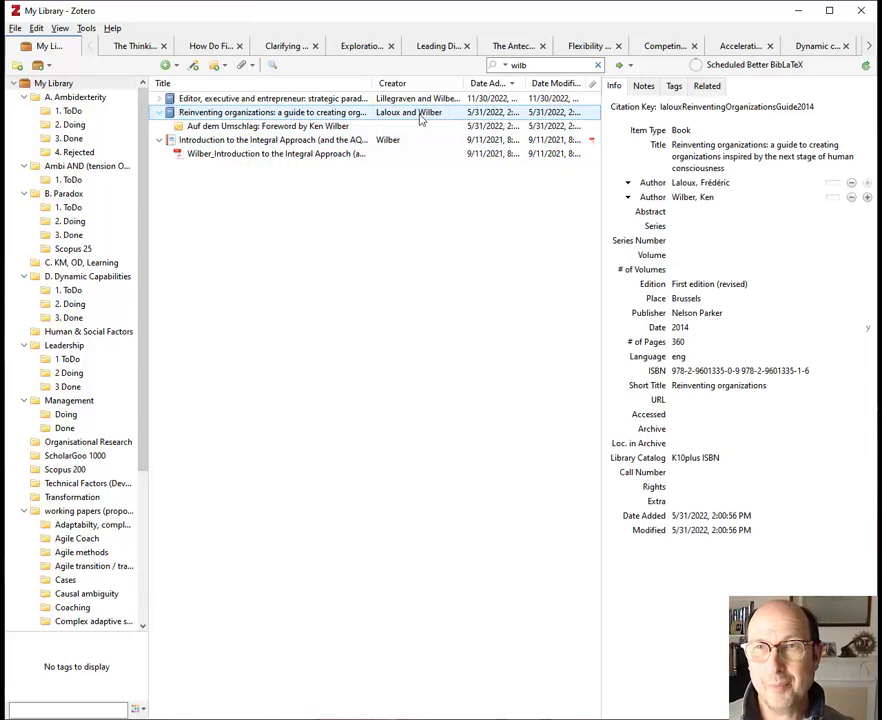
key(ctrl)
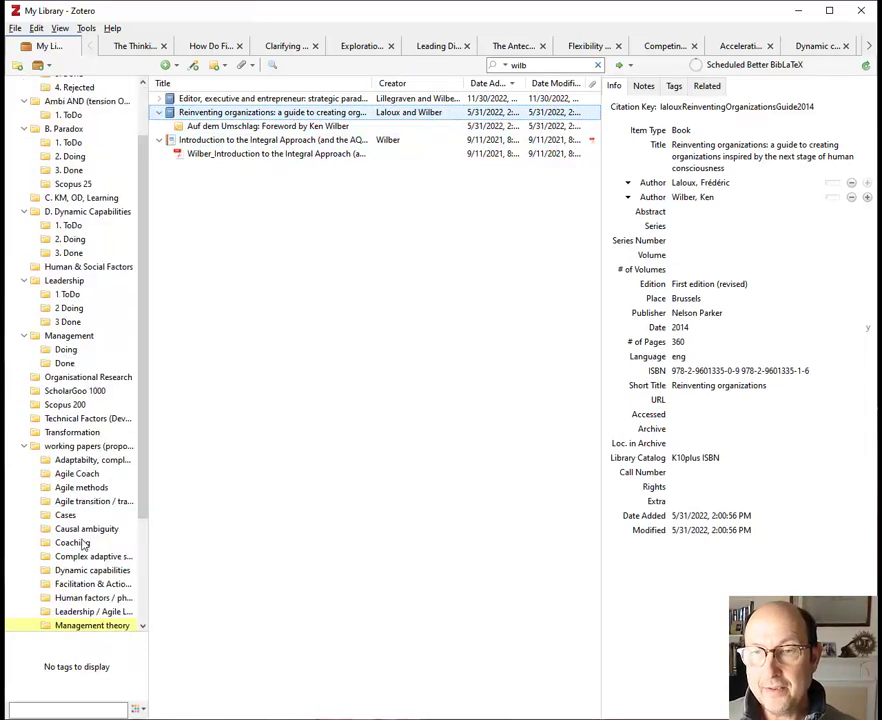
scroll(96, 520, down, 3)
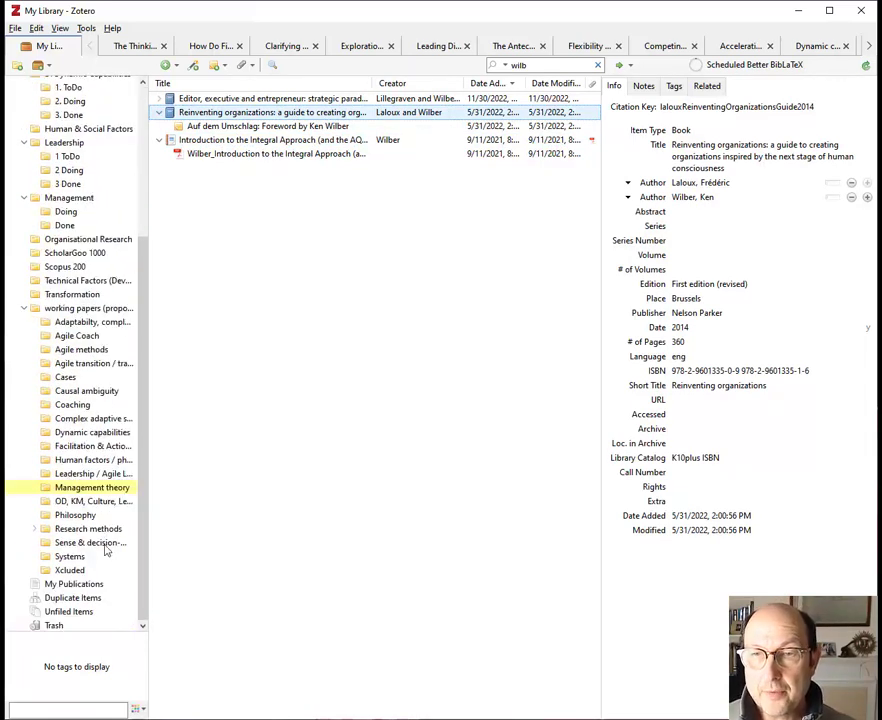
Step: Return to Unfiled Items and examine its 'Introduction to the Integral Approach' and 'Spinoza's Short Treatise' entries one at a time
click(70, 612)
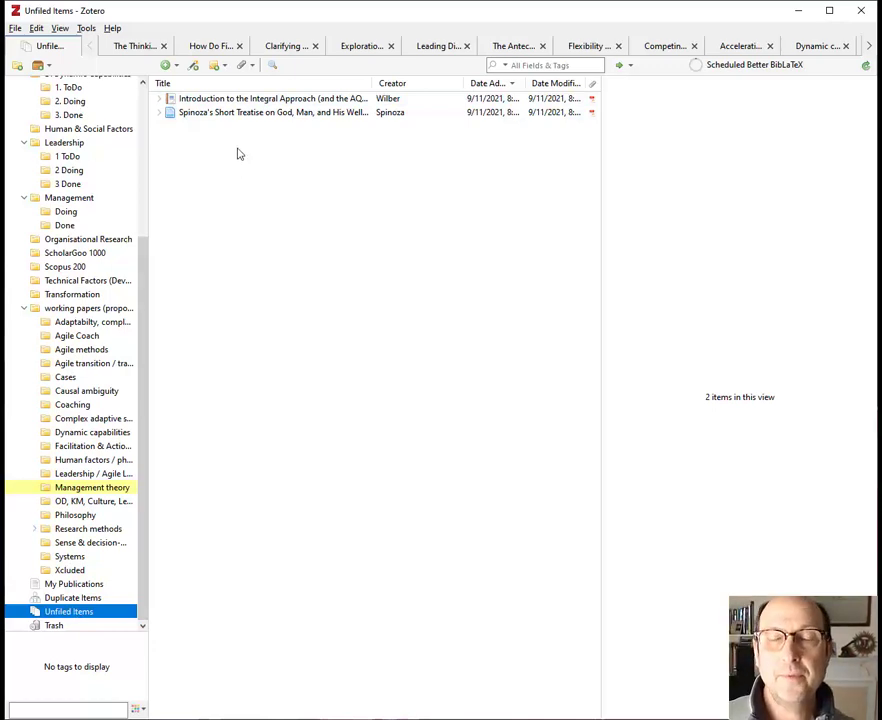
scroll(100, 290, up, 5)
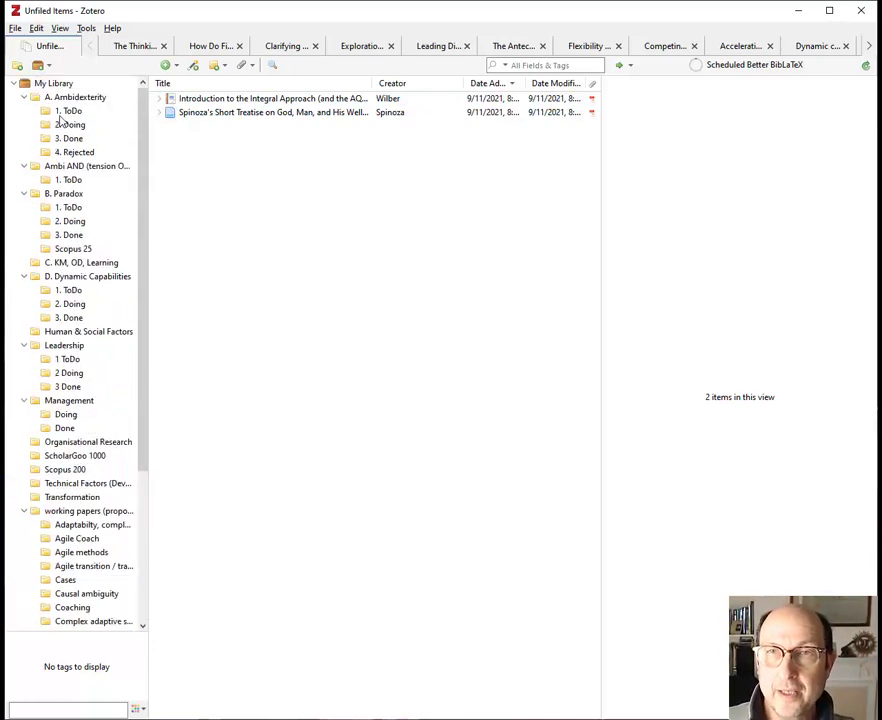
scroll(77, 298, down, 5)
click(240, 99)
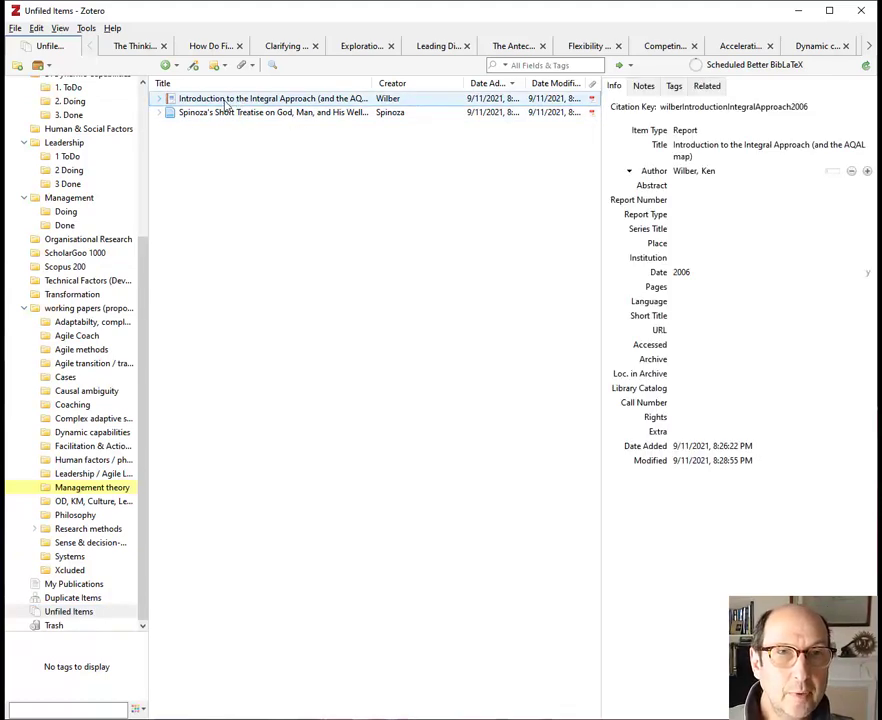
click(217, 113)
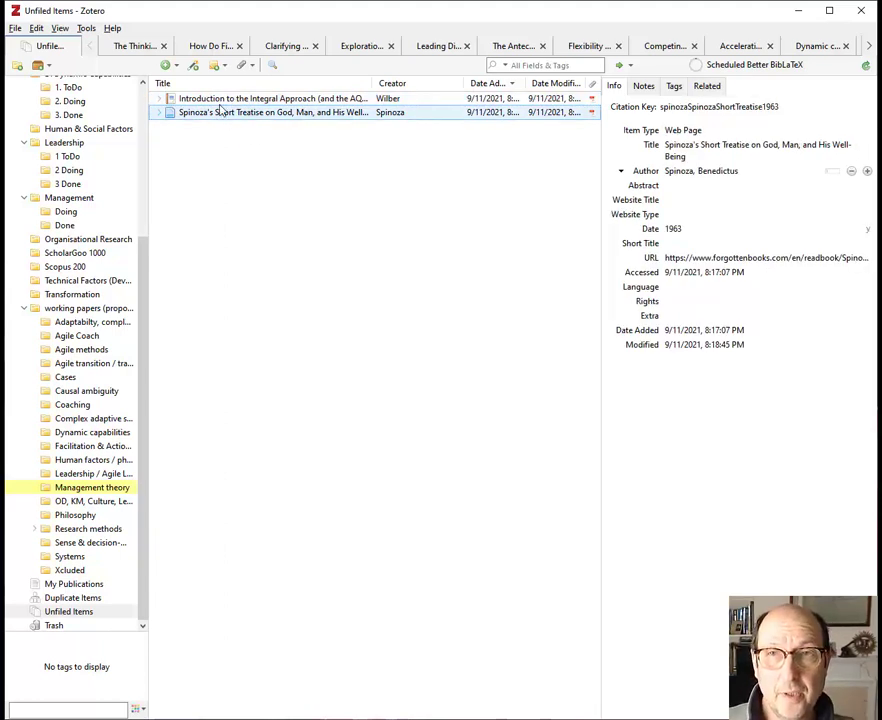
Step: Select both unfiled papers together, check which collections contain them, and reselect only 'Spinoza's Short Treatise'
shift+click(217, 103)
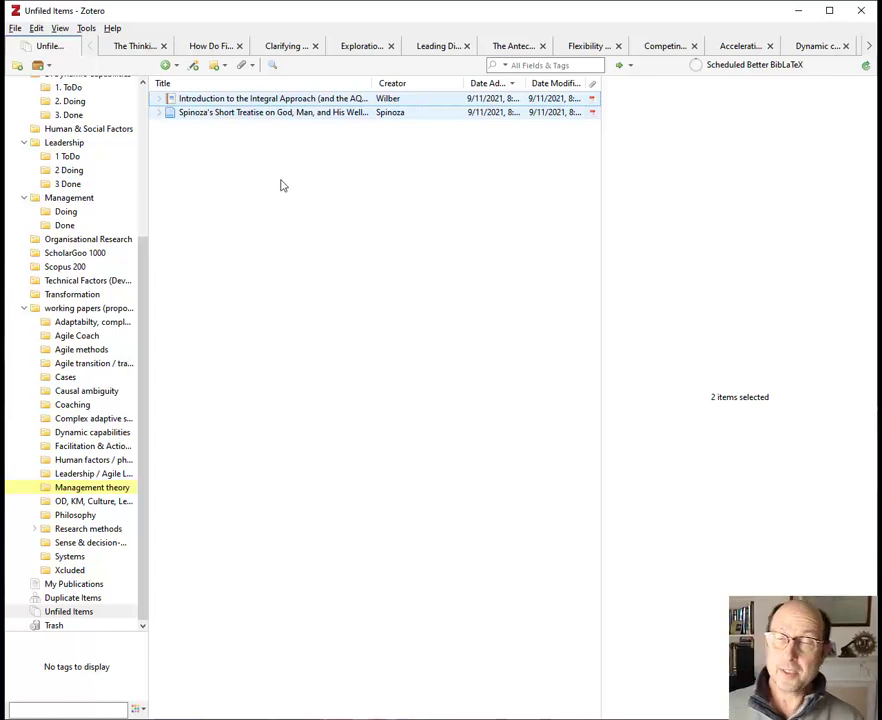
click(254, 101)
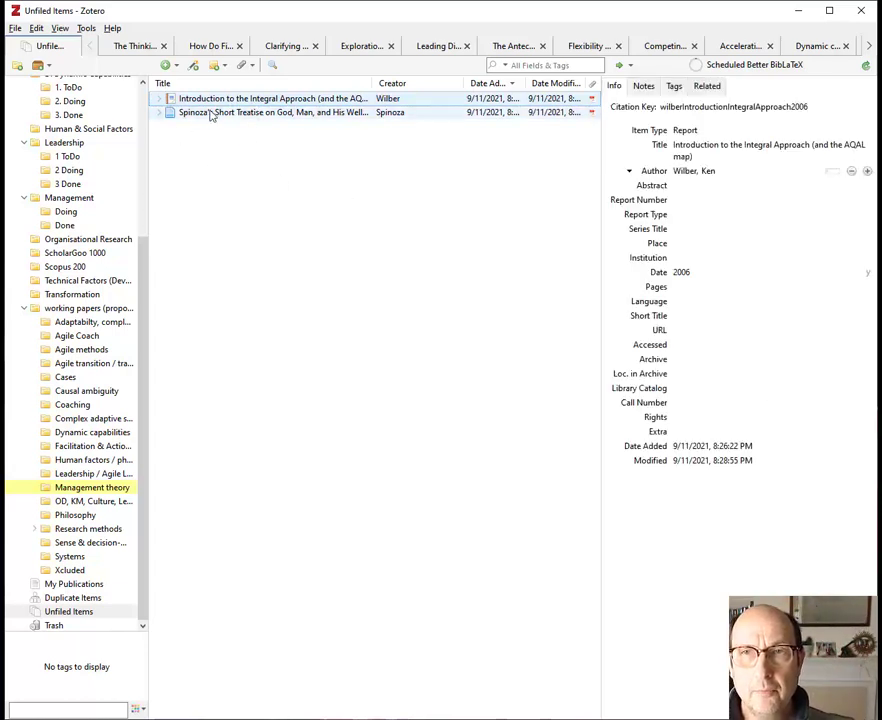
shift+click(230, 114)
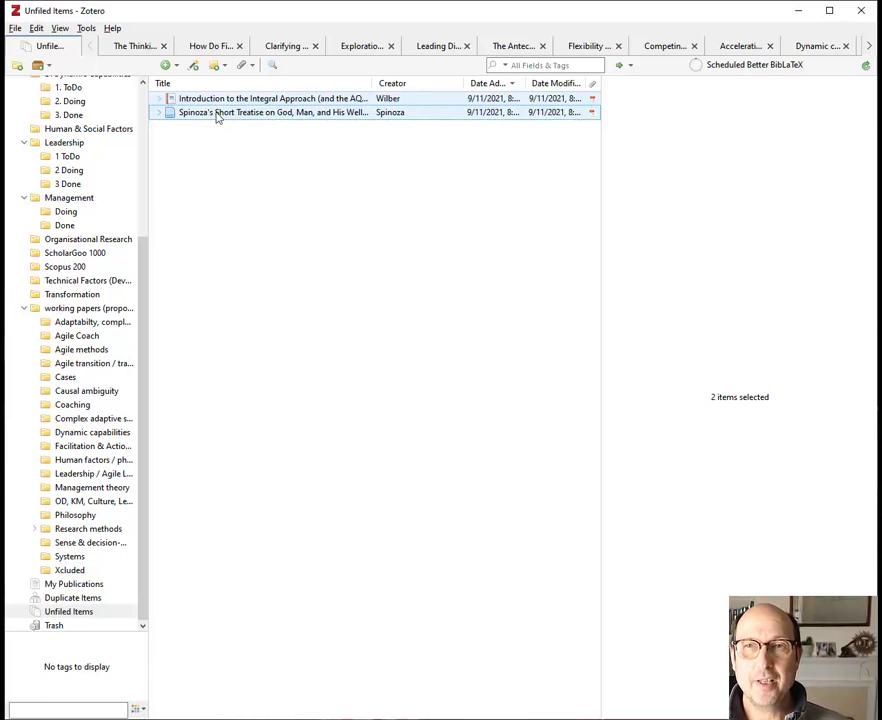
click(218, 113)
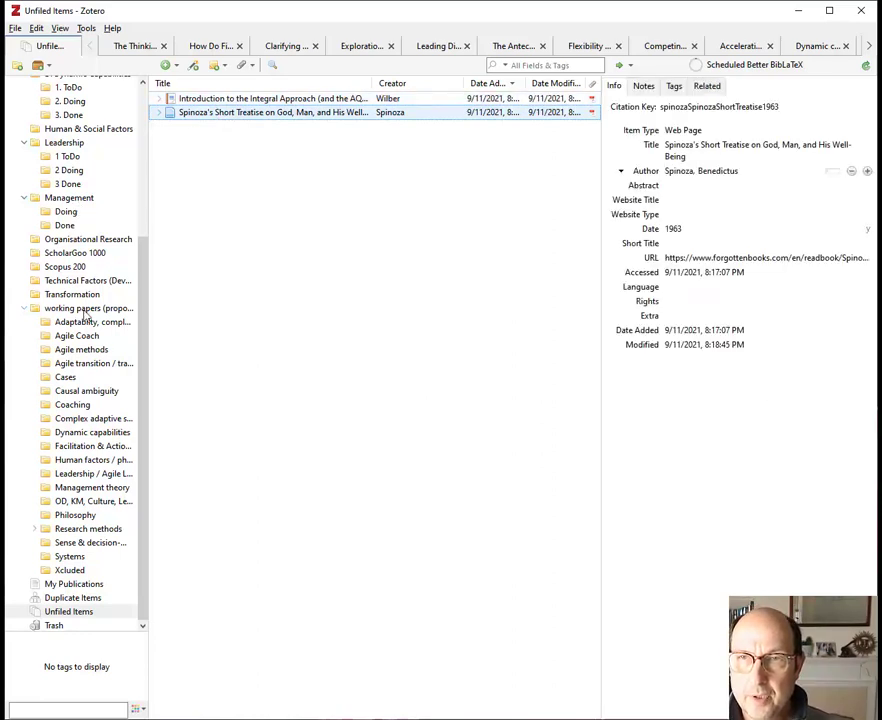
Step: In the Scopus 200 collection, select the consecutive papers from 'Special Issue: Information Technology' through 'disentangling the antecedents of ambidexterity'
click(66, 266)
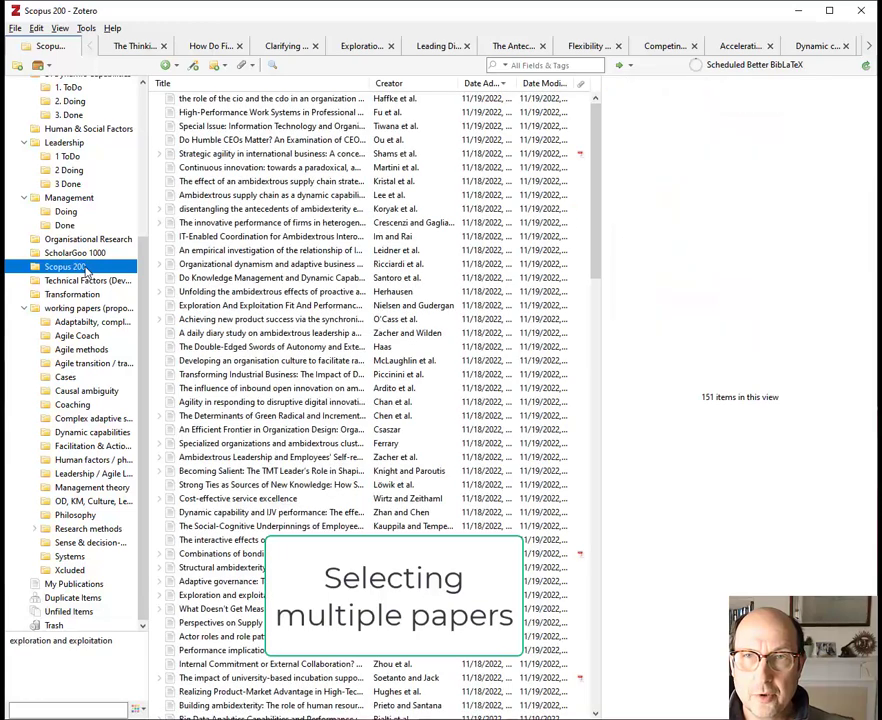
click(308, 127)
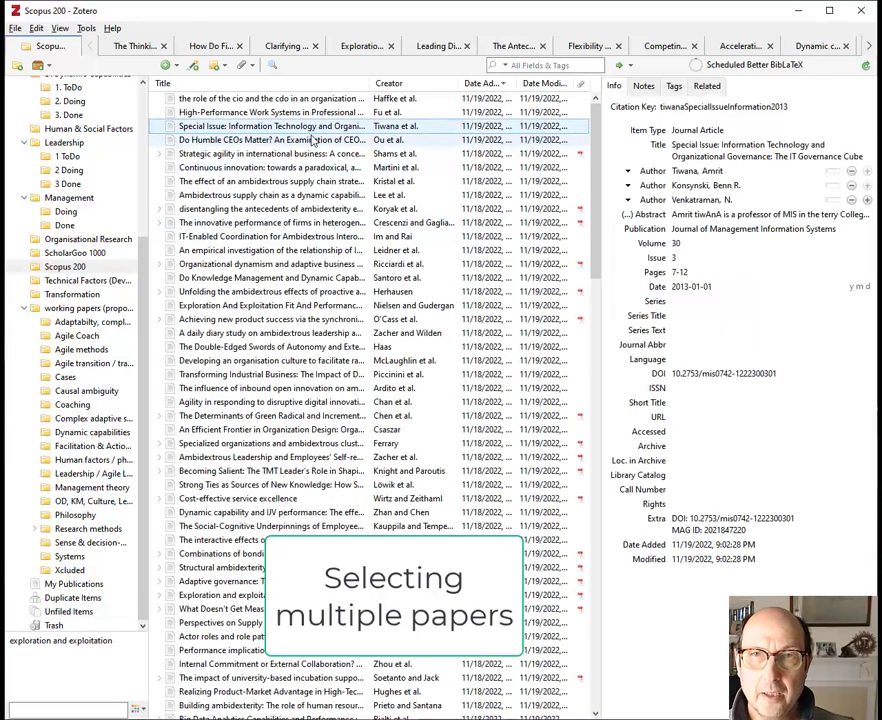
shift+click(290, 212)
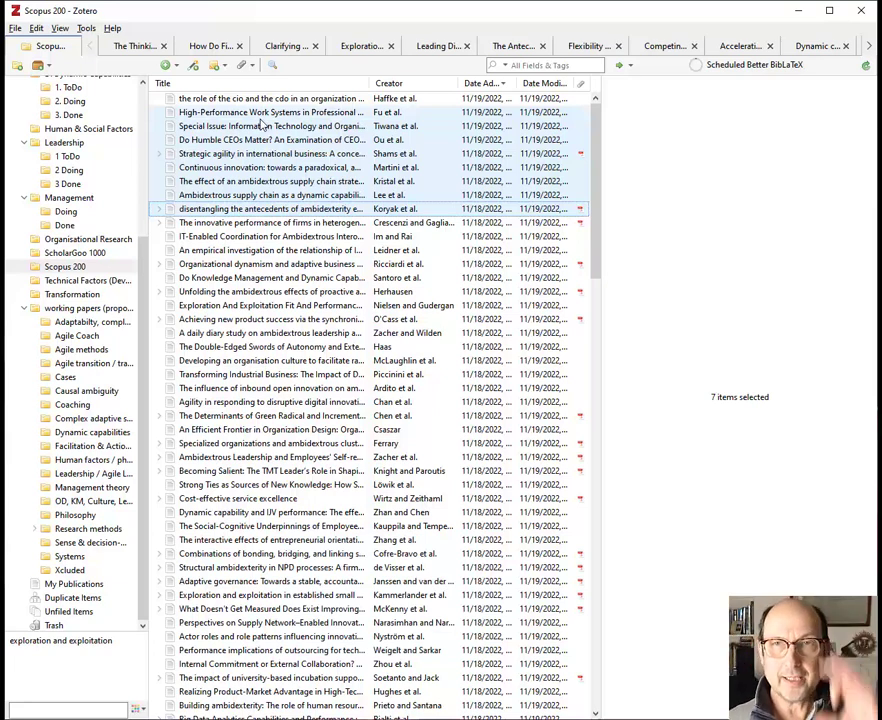
Step: Select four separate Scopus 200 papers: 'IT-Enabled Coordination', 'Do Knowledge Management', 'A daily diary study' and 'Becoming Salient'
click(275, 236)
key(ctrl)
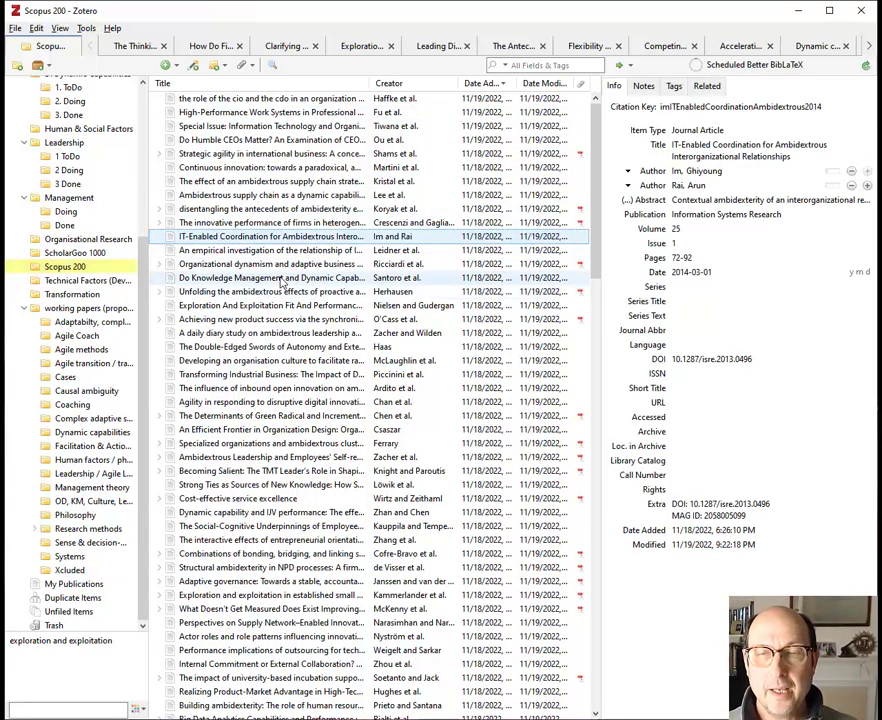
ctrl+click(282, 278)
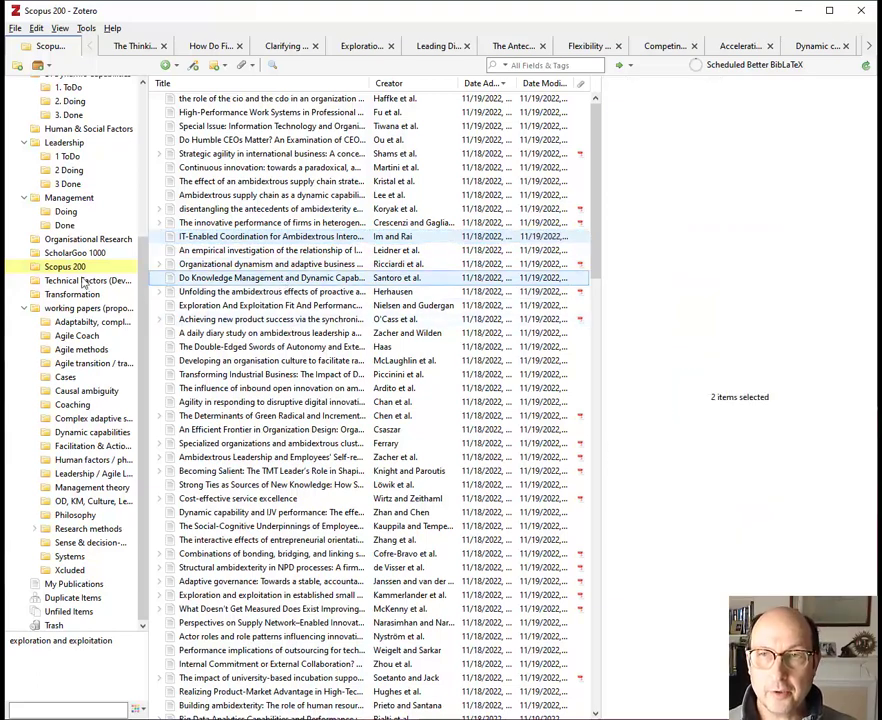
ctrl+click(276, 333)
ctrl+click(294, 471)
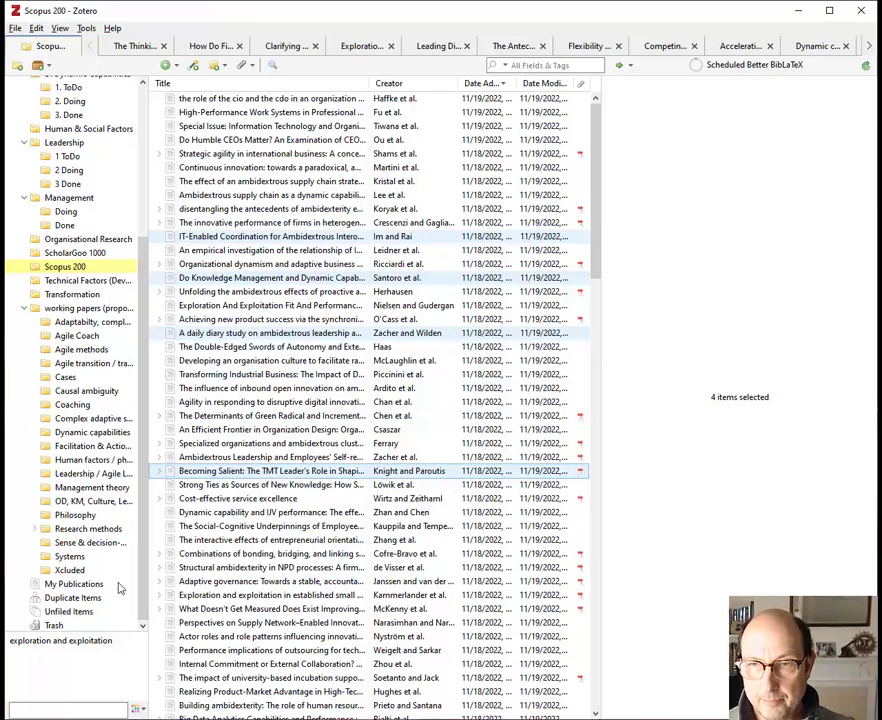
Step: File both papers from Unfiled Items in the Philosophy collection and recheck Unfiled Items
click(68, 611)
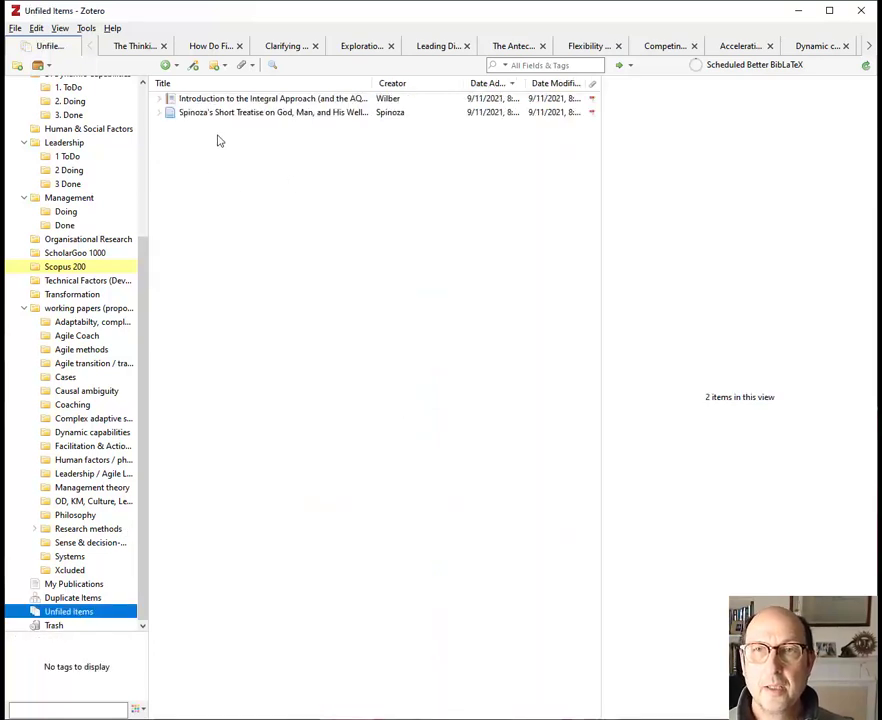
click(222, 99)
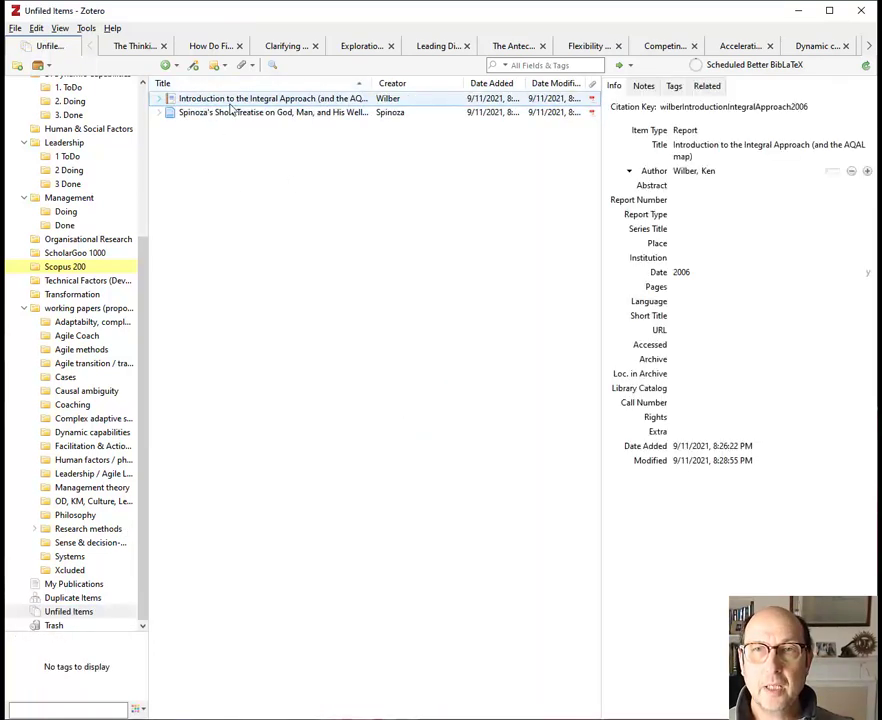
shift+click(237, 114)
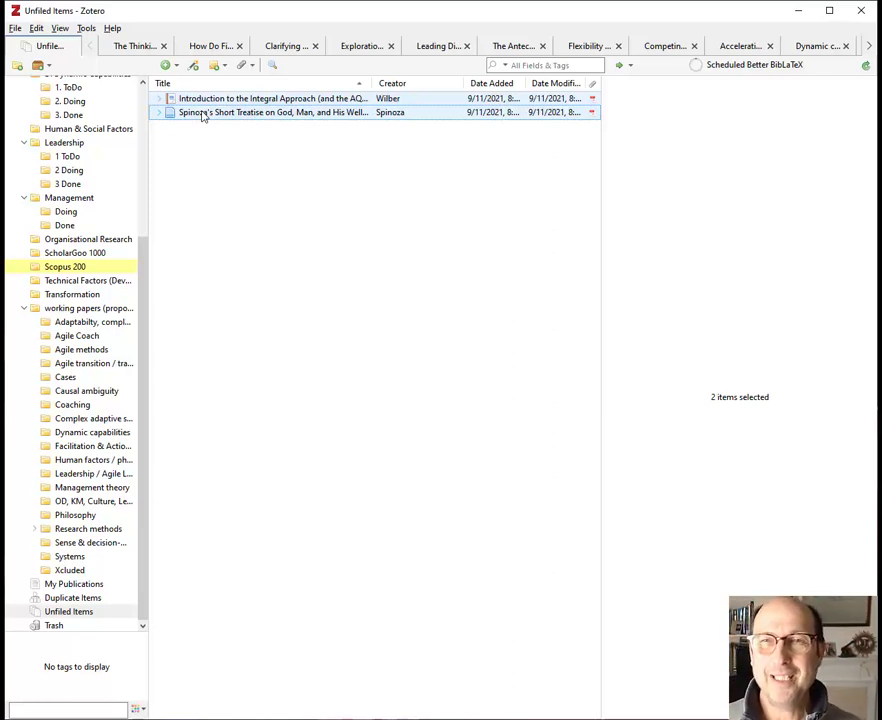
drag(190, 128, 78, 516)
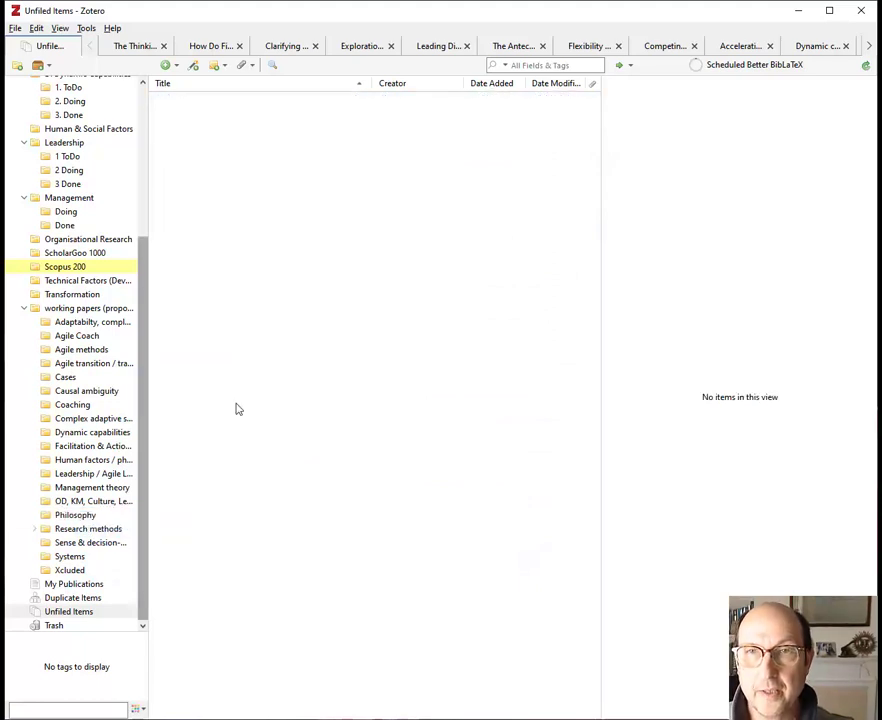
click(68, 612)
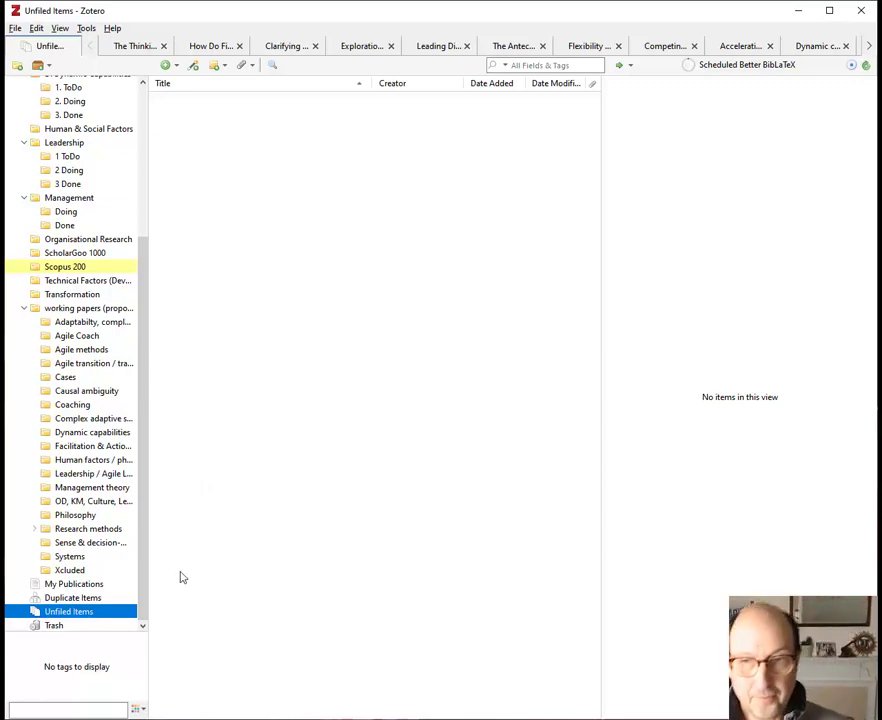
Step: Look through Duplicate Items, select the 'A microfoundational perspective of organizational ambidexterity' pair, and sort the list by creator
click(83, 599)
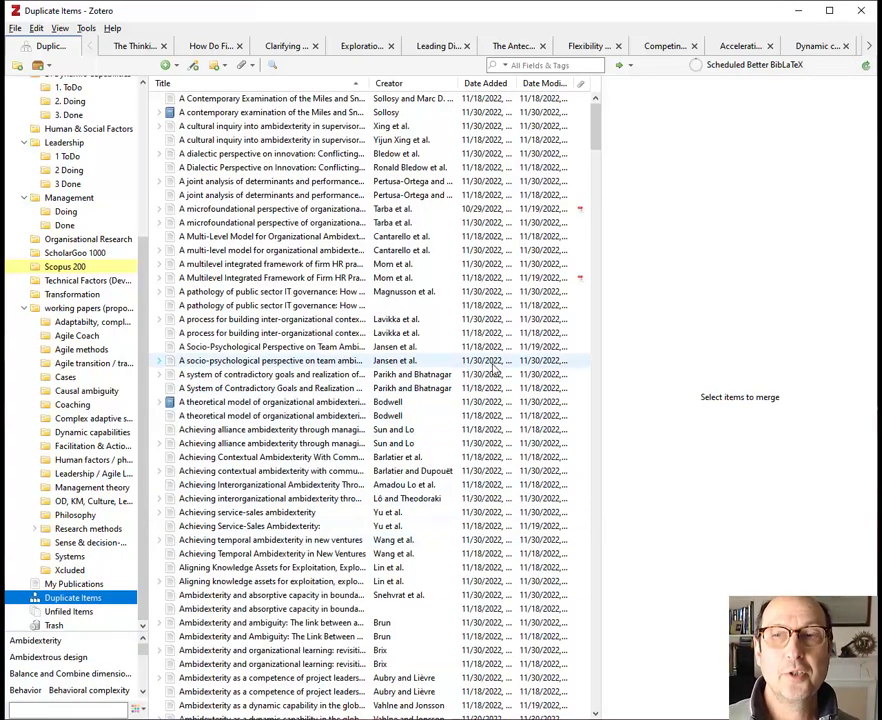
scroll(493, 370, down, 18)
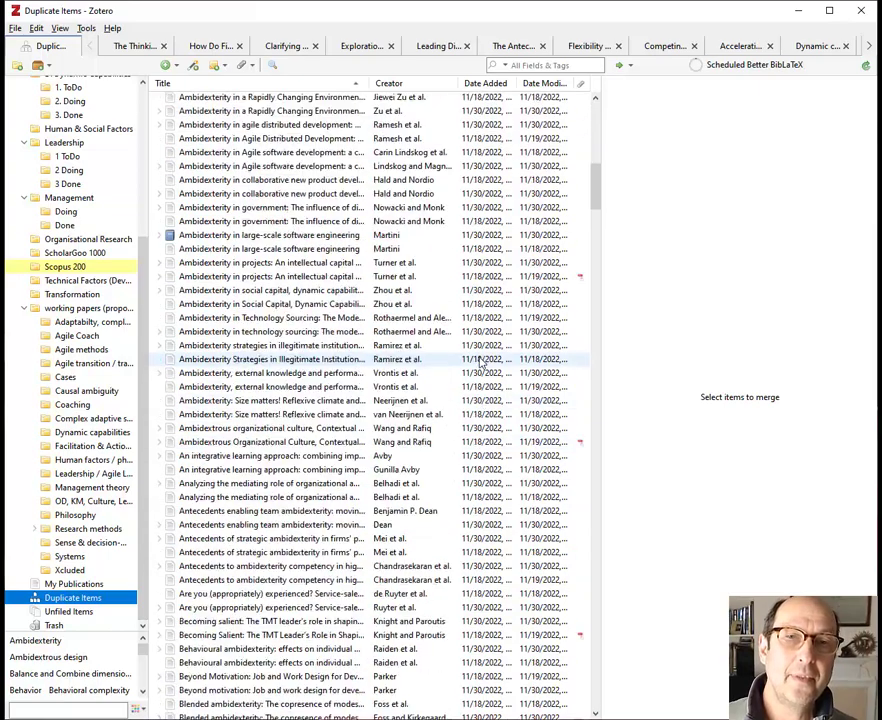
scroll(481, 362, down, 10)
scroll(481, 362, up, 7)
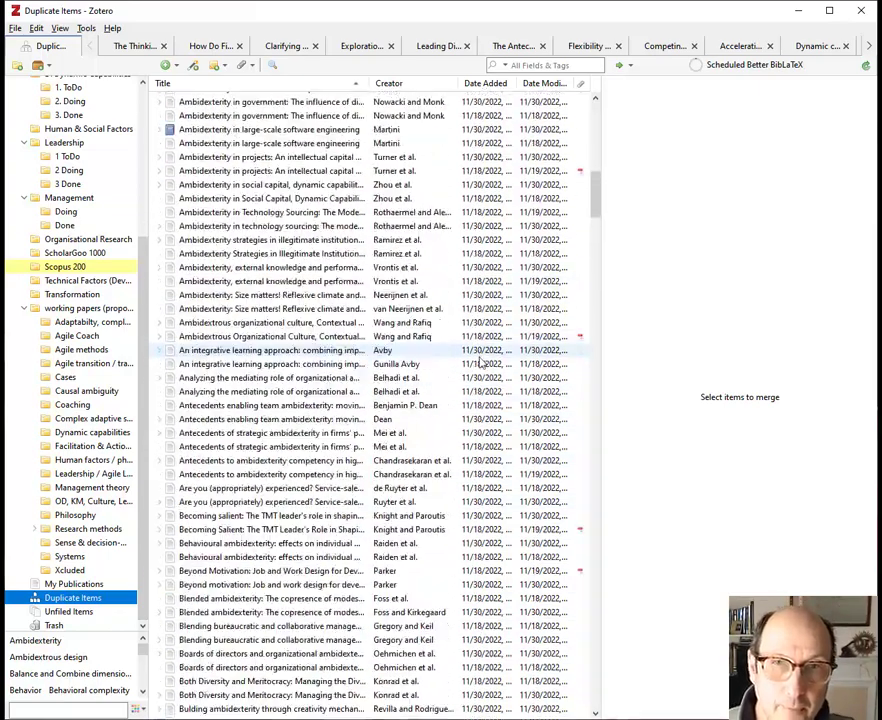
scroll(481, 362, up, 20)
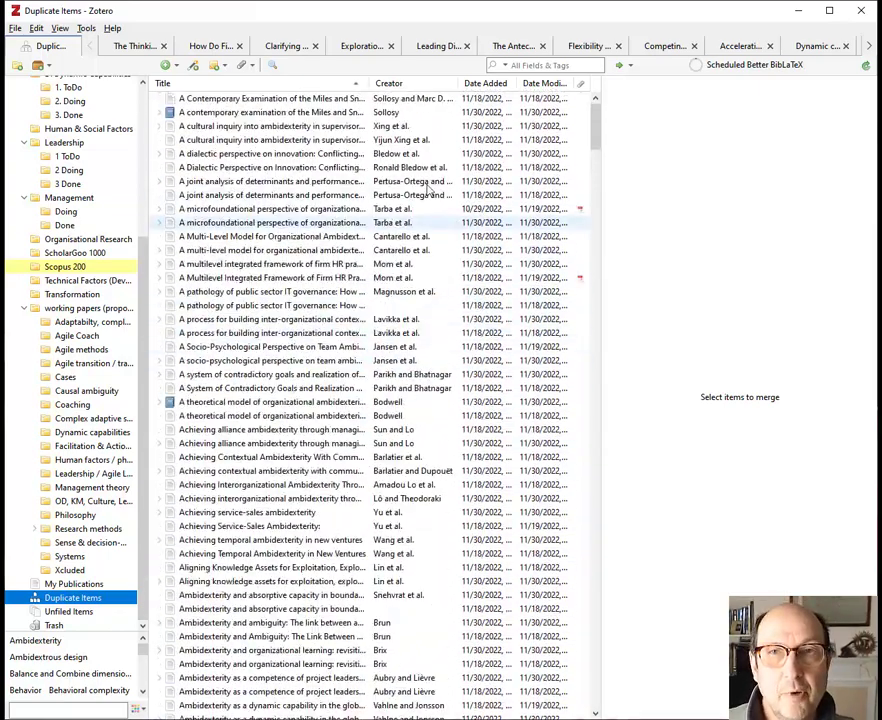
click(420, 210)
click(417, 85)
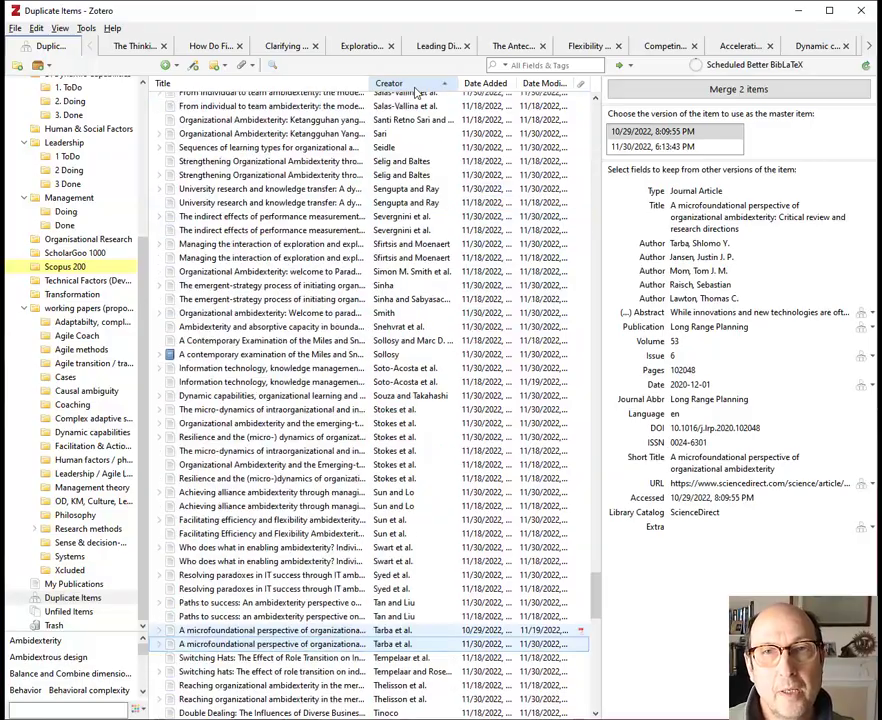
Step: Browse the creator-sorted duplicates back towards the start of the alphabet and inspect the 'Evolution of Governance' pair
scroll(377, 347, up, 20)
scroll(377, 347, up, 18)
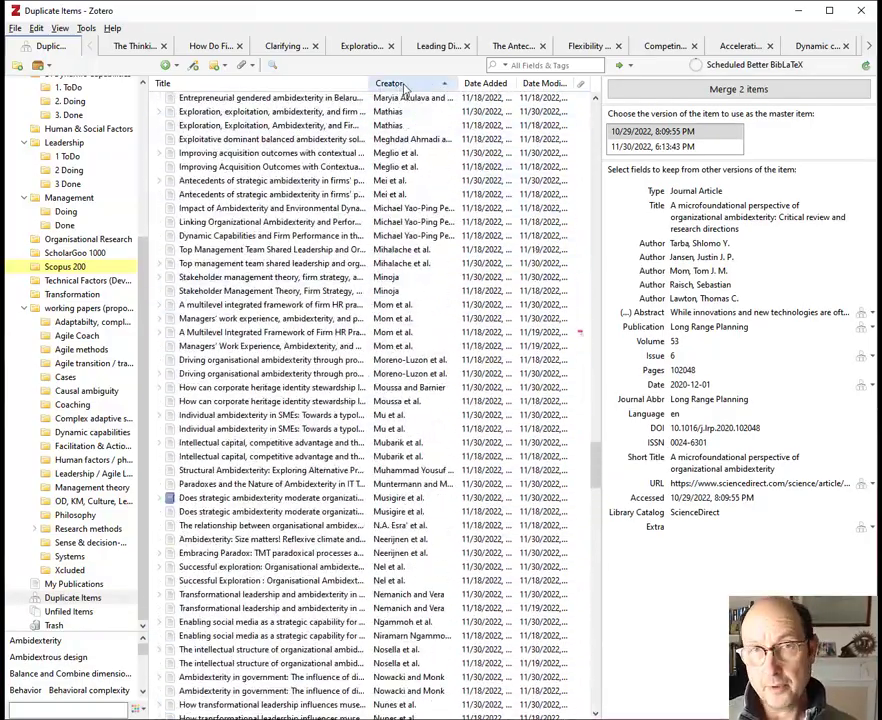
scroll(360, 273, up, 20)
scroll(360, 273, up, 20)
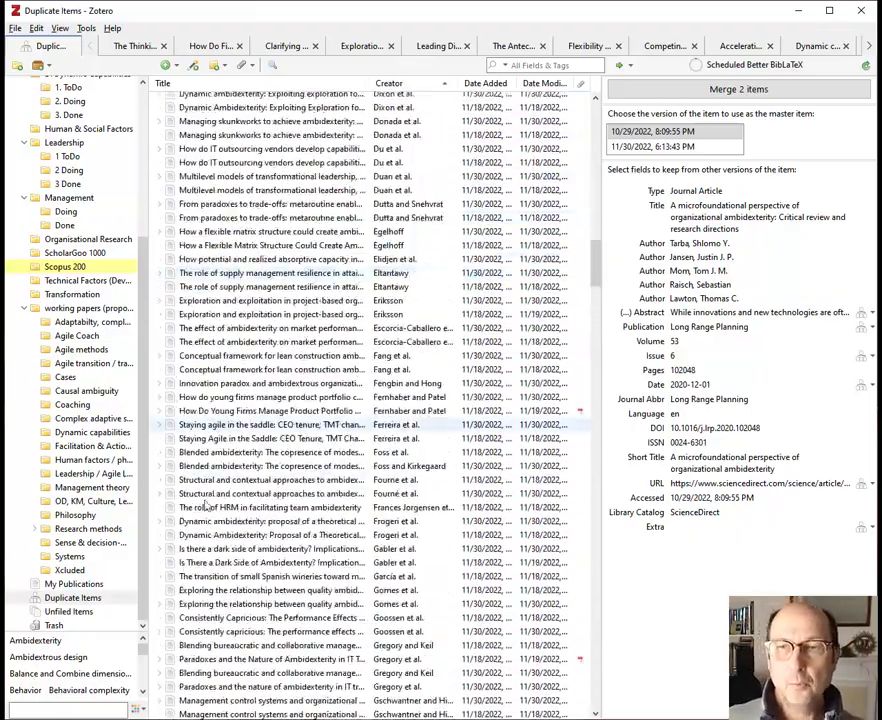
scroll(355, 511, up, 7)
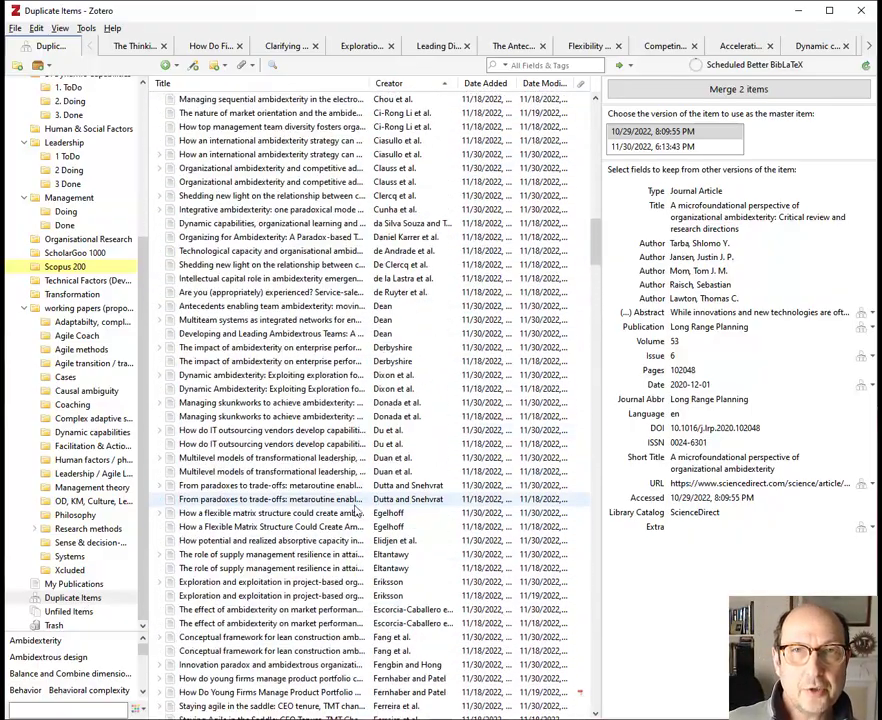
scroll(355, 511, up, 7)
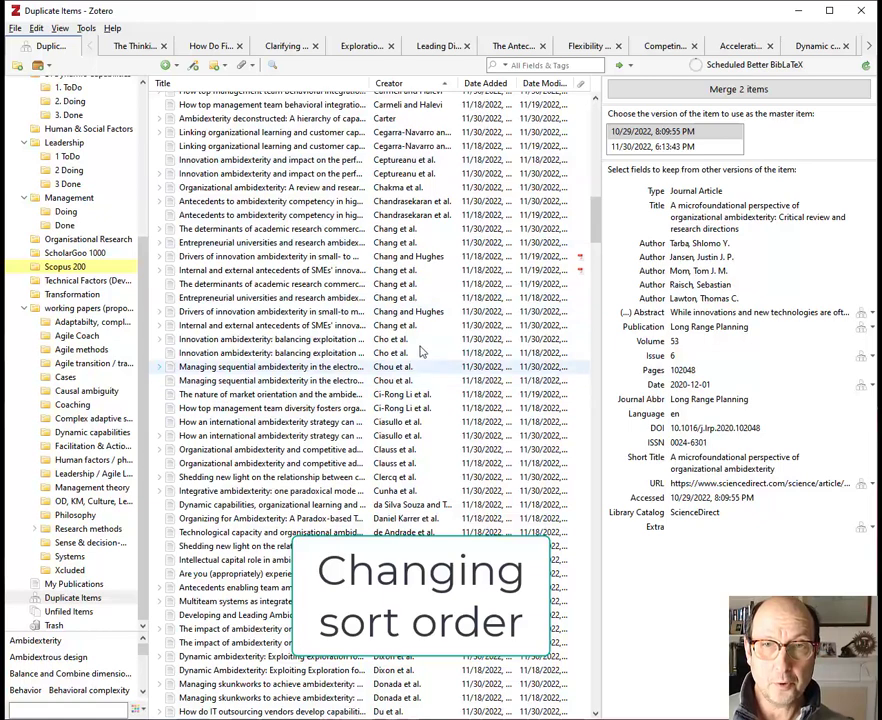
scroll(403, 180, up, 3)
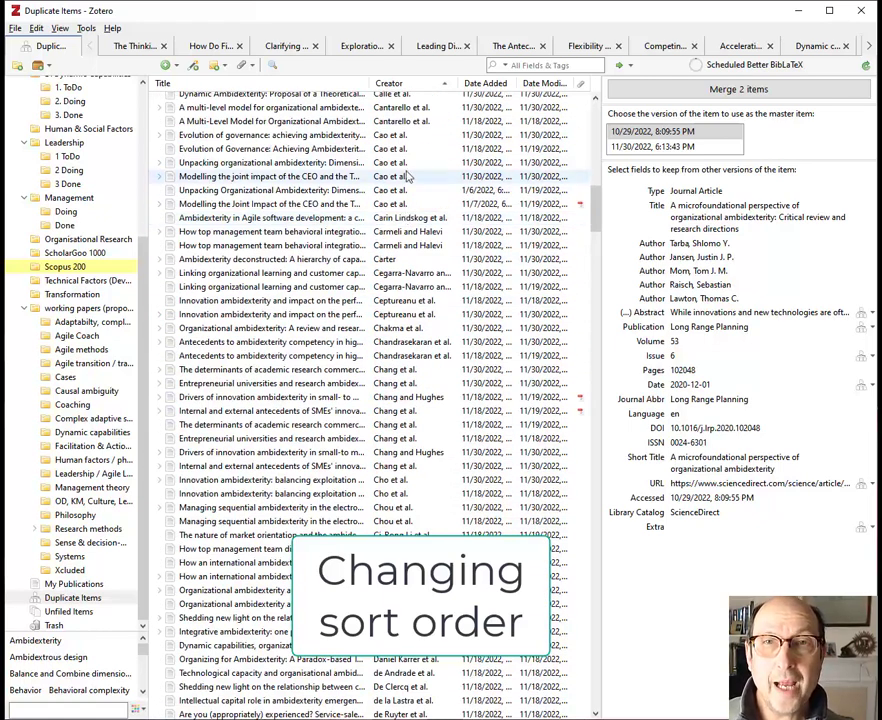
click(350, 148)
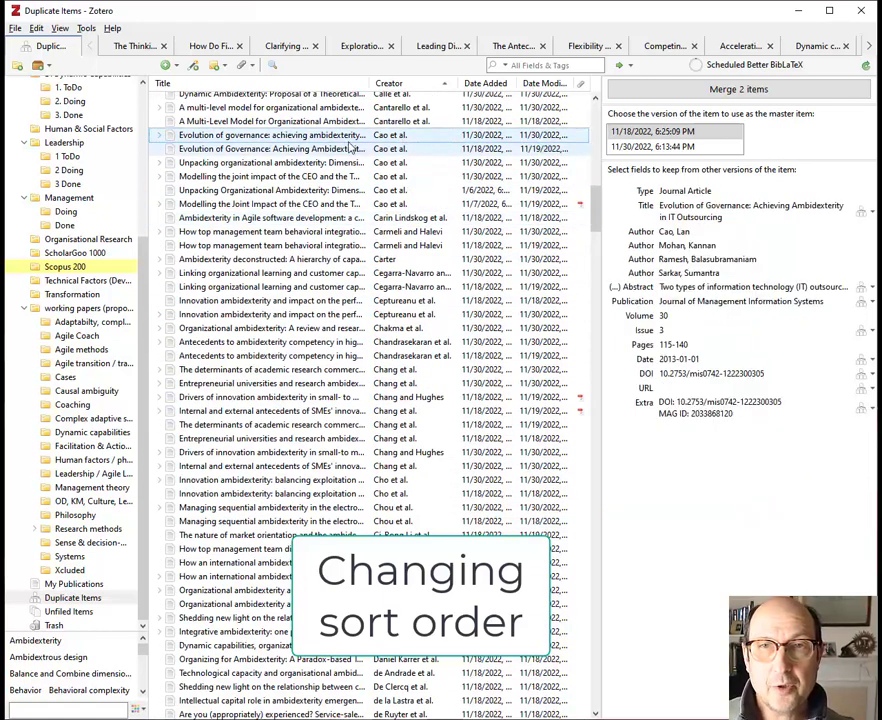
scroll(340, 200, up, 5)
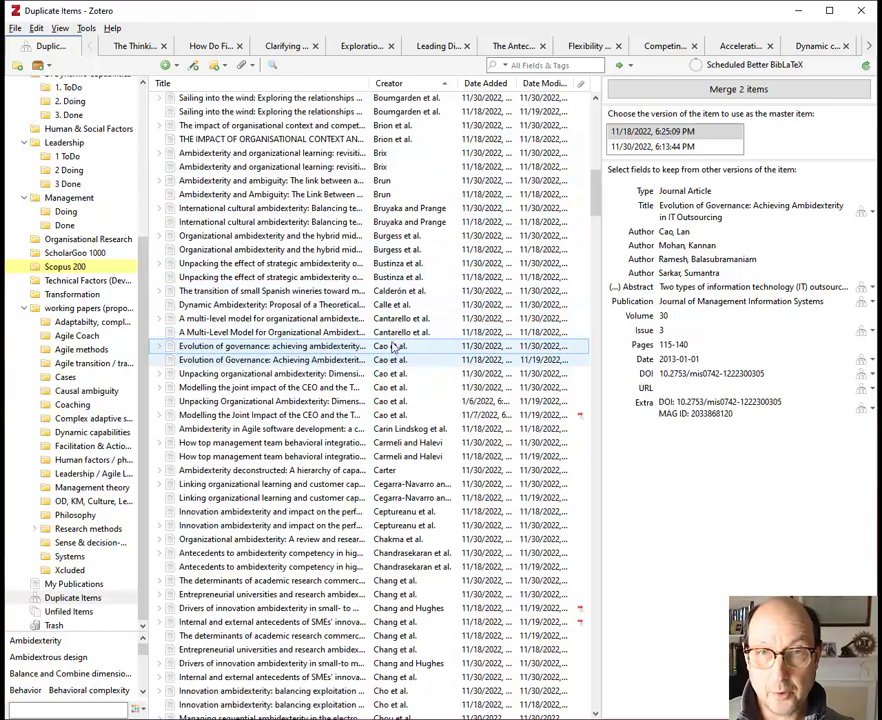
Step: Browse the creator-sorted Scopus 200 collection and view the details of the paper 'Evolution of Governance: Achieving Ambidexterity in IT Outsourcing'
click(74, 266)
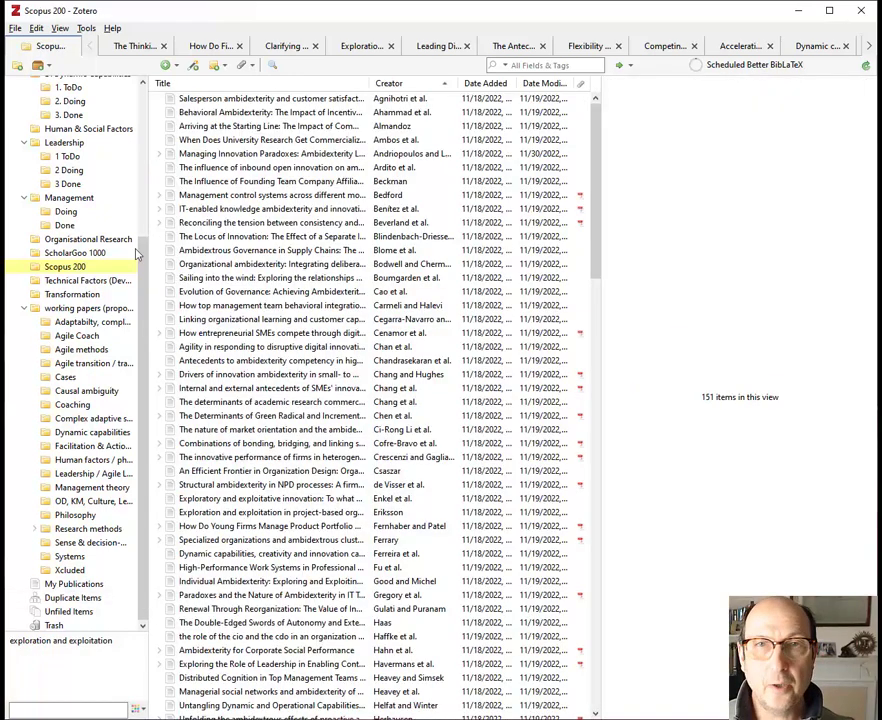
scroll(422, 477, down, 8)
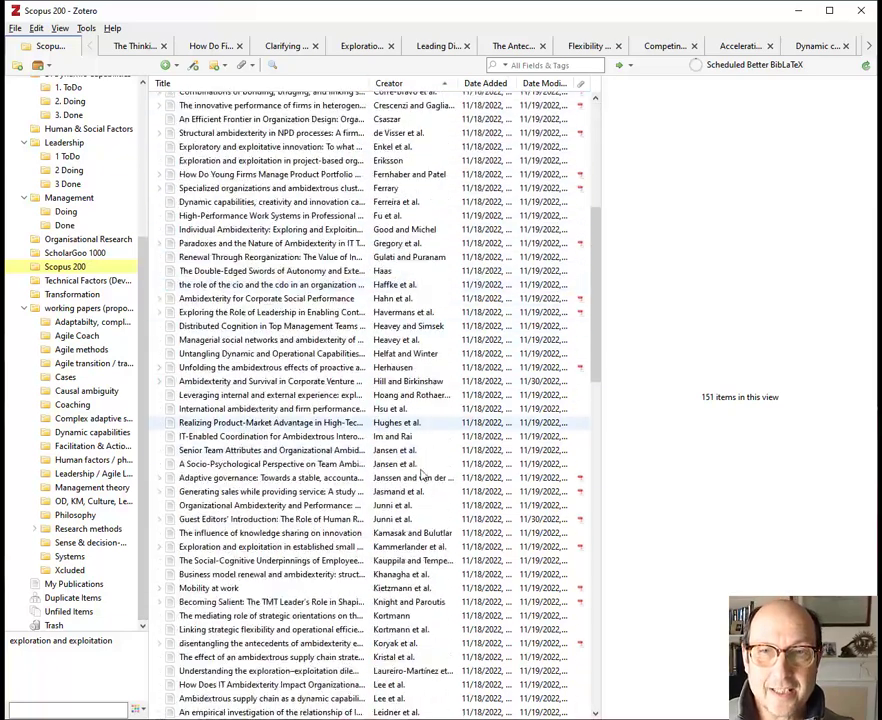
scroll(425, 495, down, 7)
scroll(418, 260, up, 9)
scroll(415, 218, down, 2)
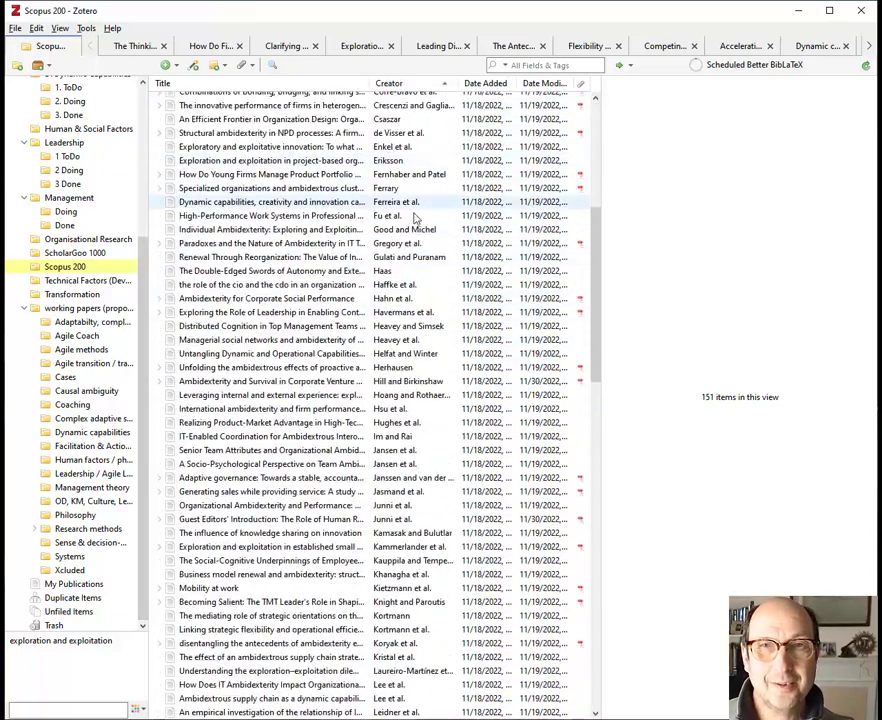
scroll(415, 218, up, 5)
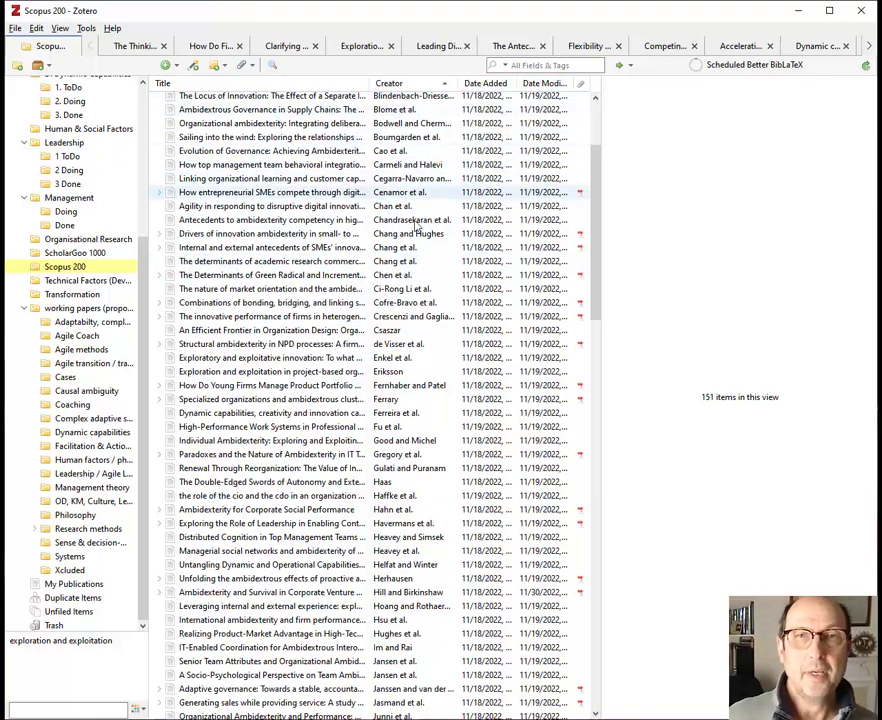
scroll(445, 316, up, 3)
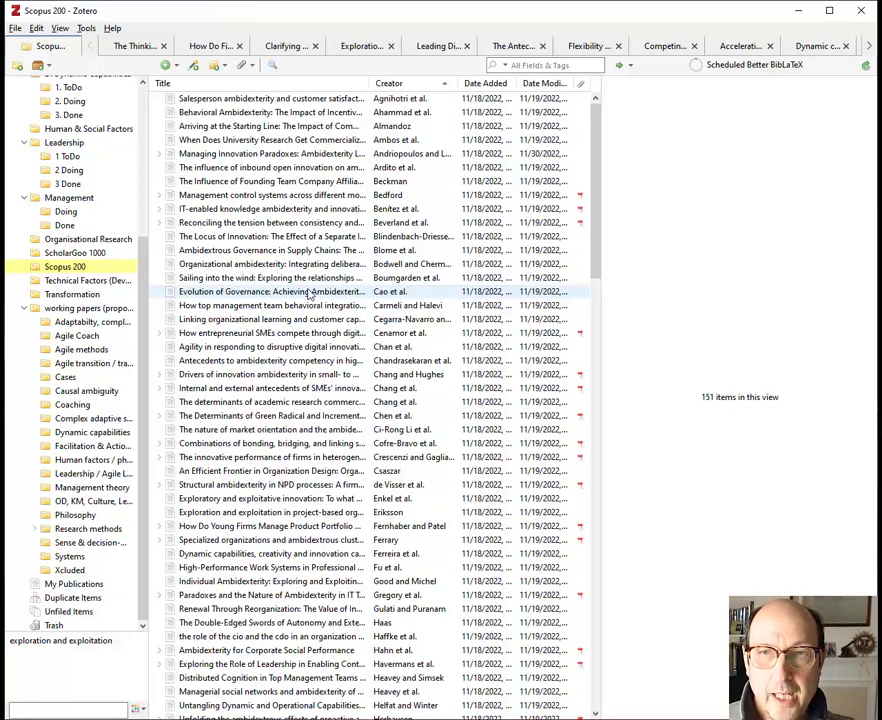
click(310, 292)
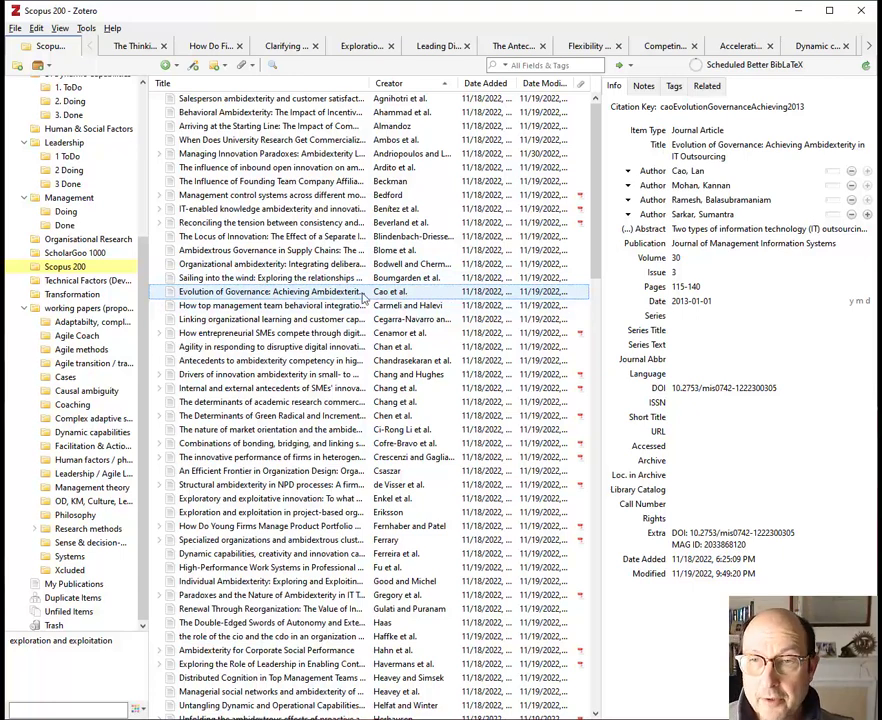
Step: Return to Duplicate Items and select the 'Evolution of Governance: Achieving Ambidexterity in IT Outsourcing' pair
click(66, 598)
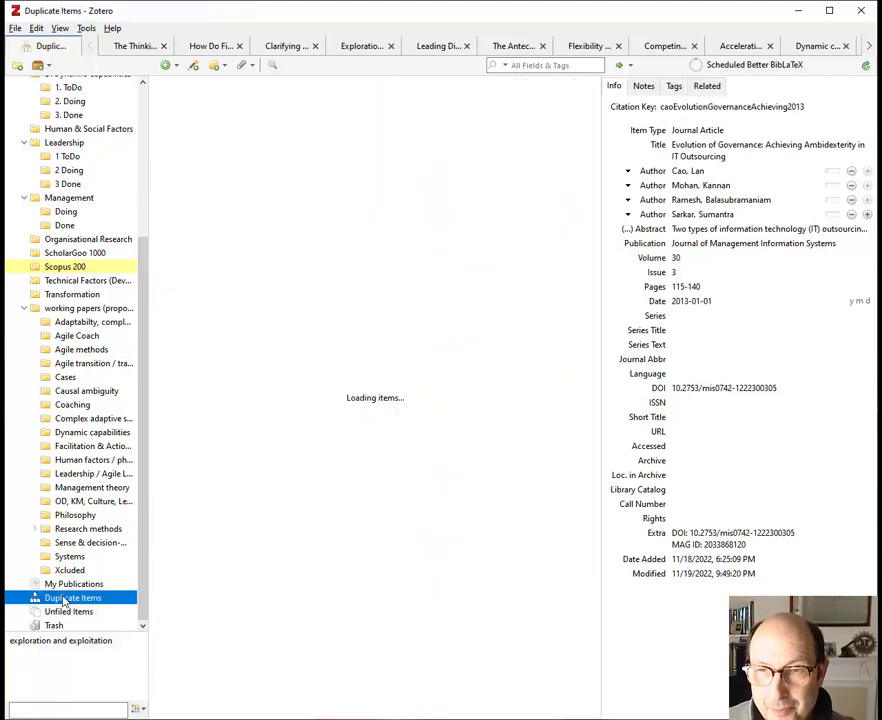
scroll(312, 224, down, 15)
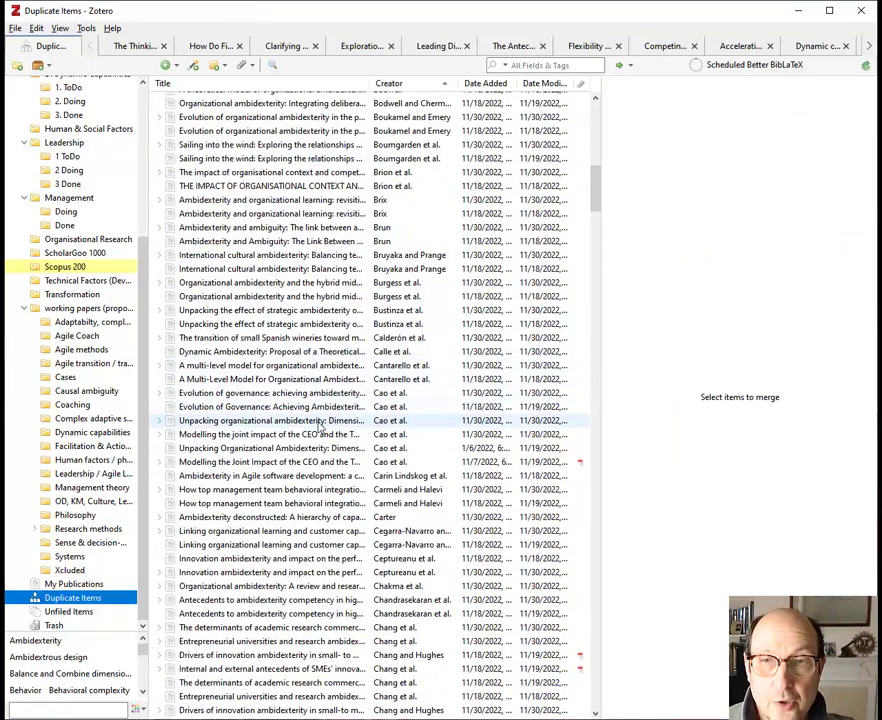
click(316, 397)
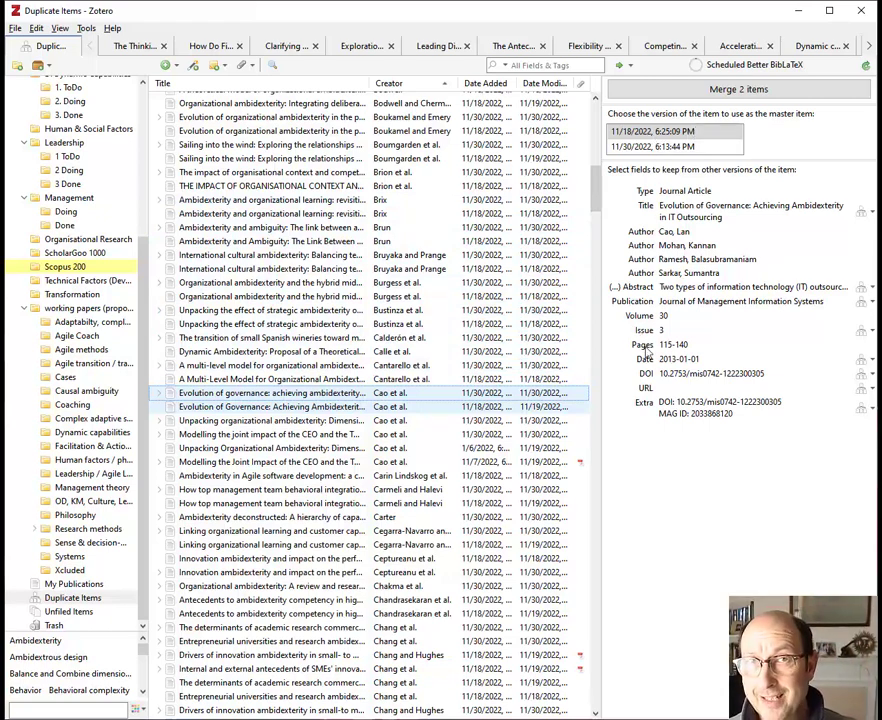
Step: Compare the metadata of the 11/18/2022 and 11/30/2022 versions of the 'Evolution of Governance' paper as possible master items
click(650, 147)
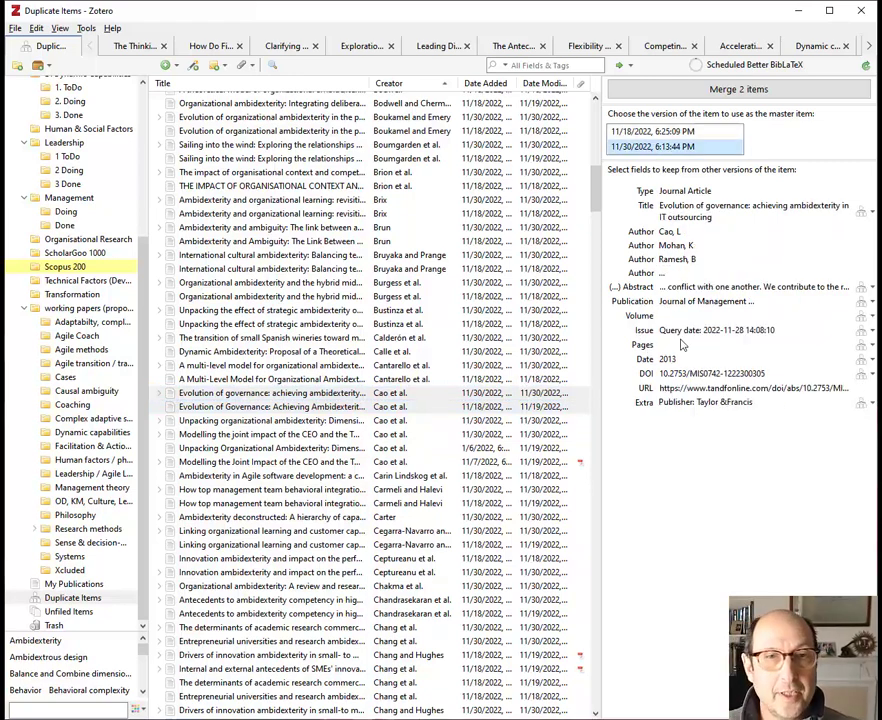
click(678, 133)
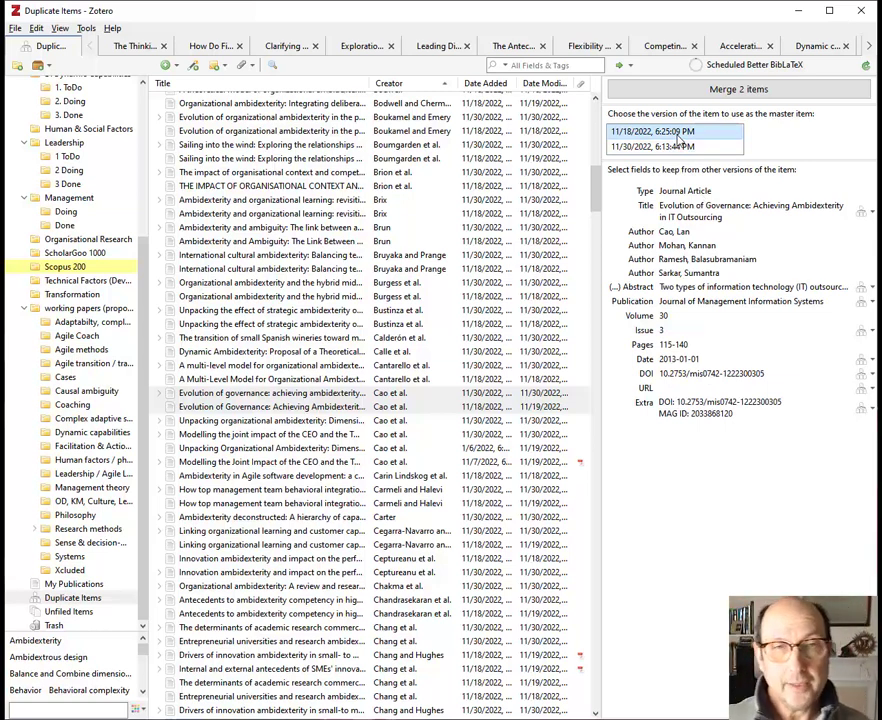
click(678, 148)
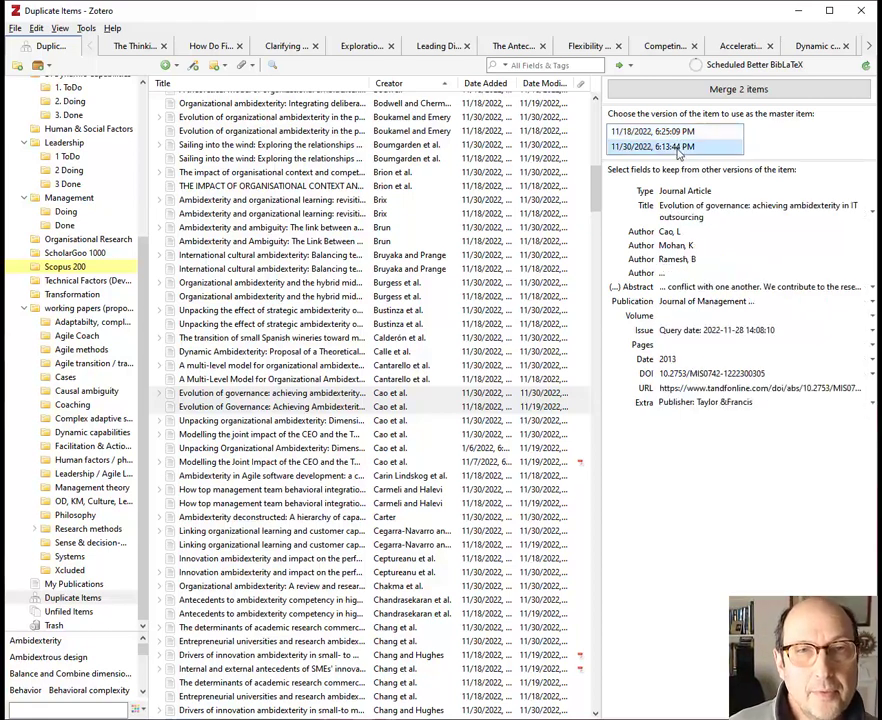
click(660, 133)
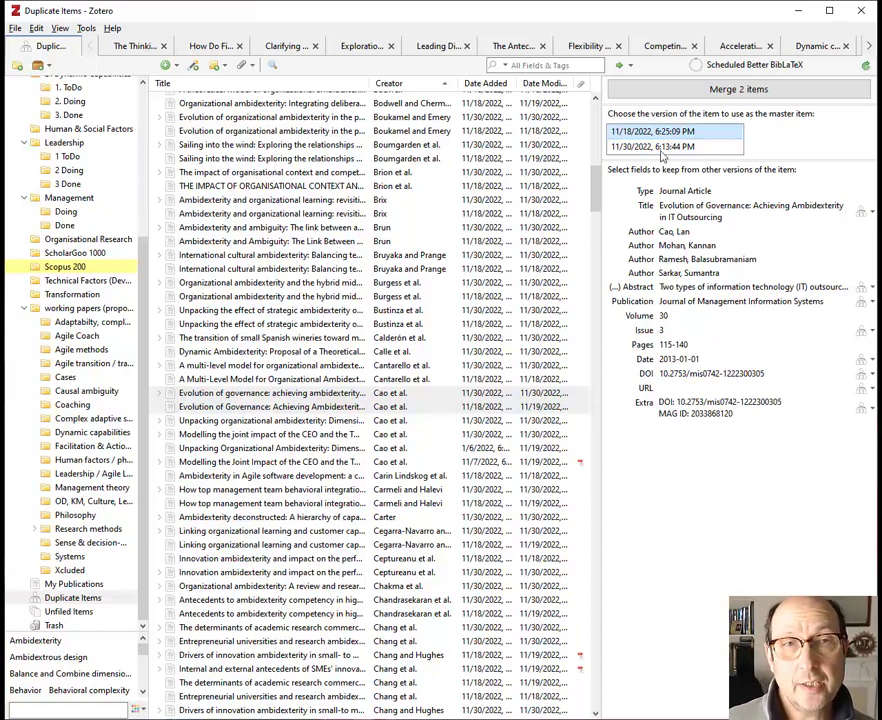
click(661, 148)
click(674, 134)
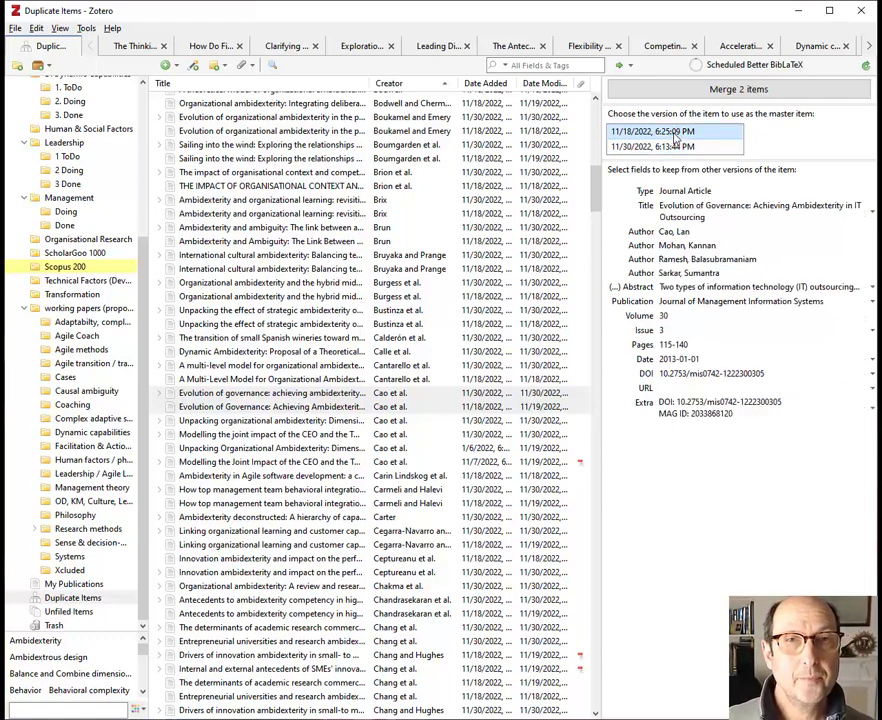
click(676, 148)
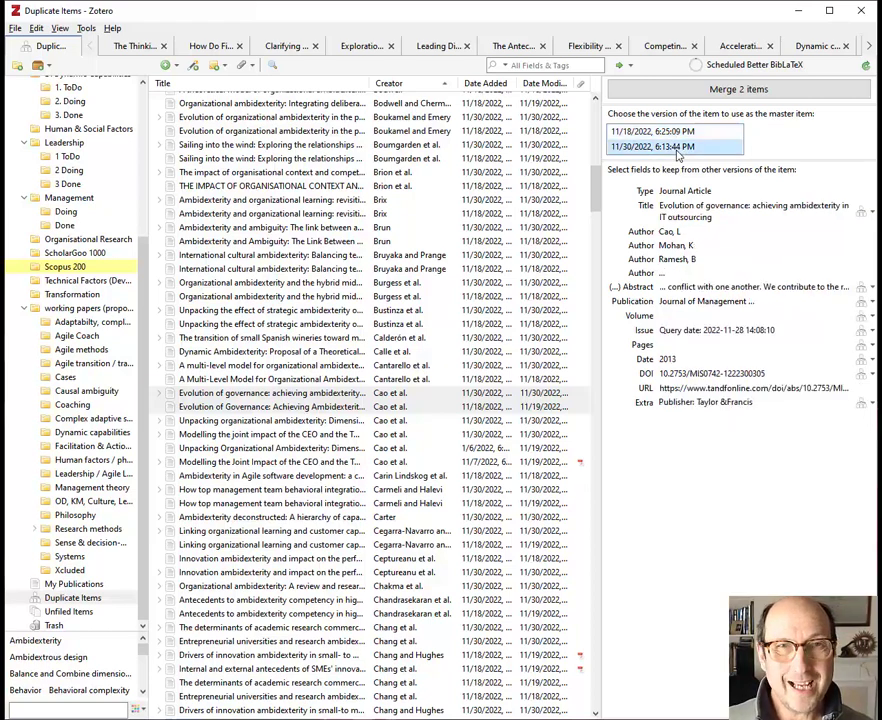
click(650, 135)
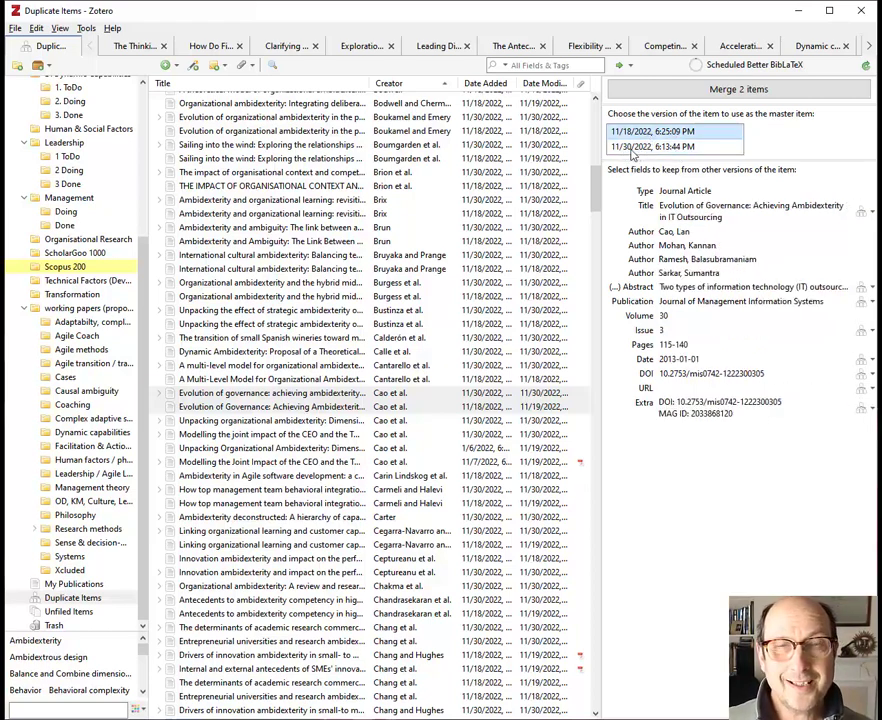
click(632, 148)
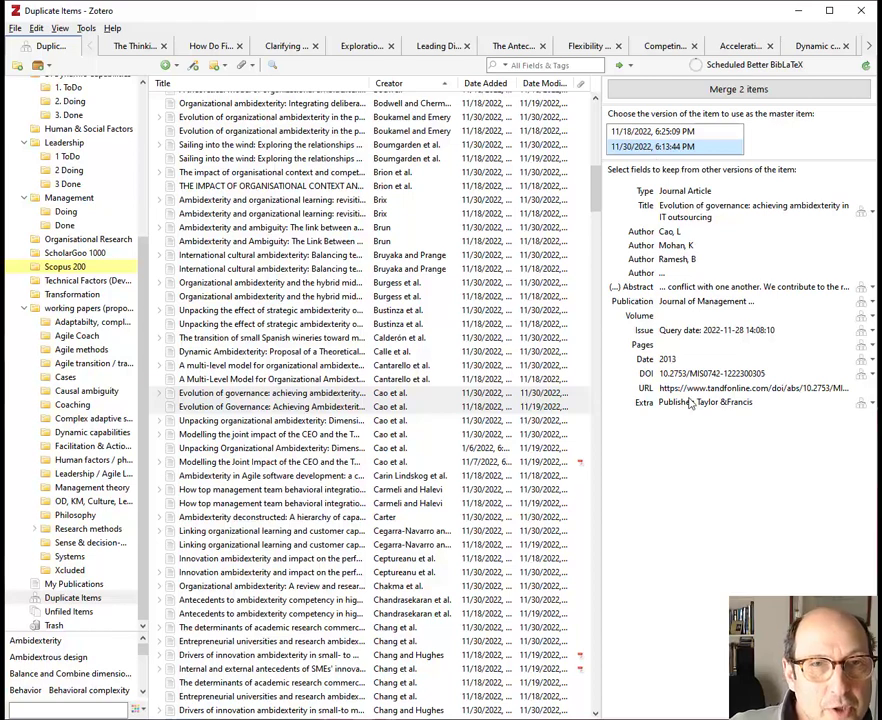
click(649, 134)
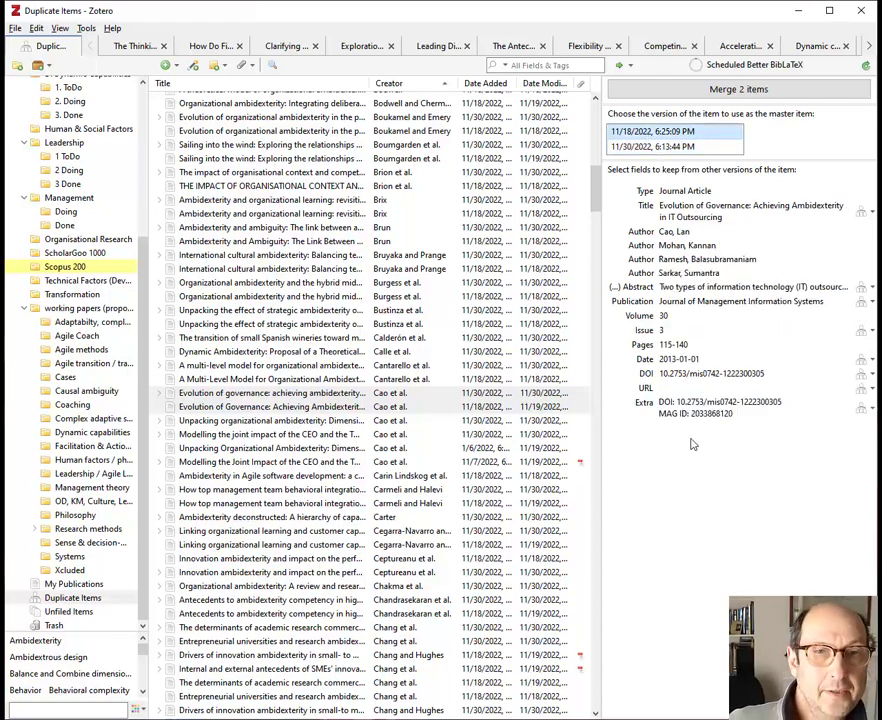
Step: Merge the 'Evolution of Governance' pair with the 11/18/2022, 6:25:09 PM version as the master item
click(640, 147)
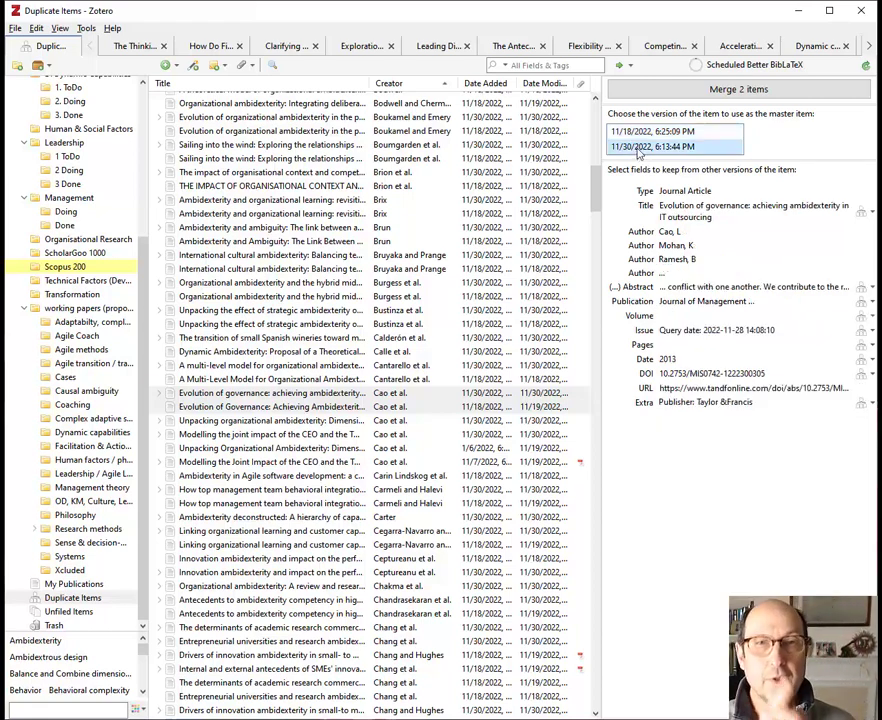
click(632, 134)
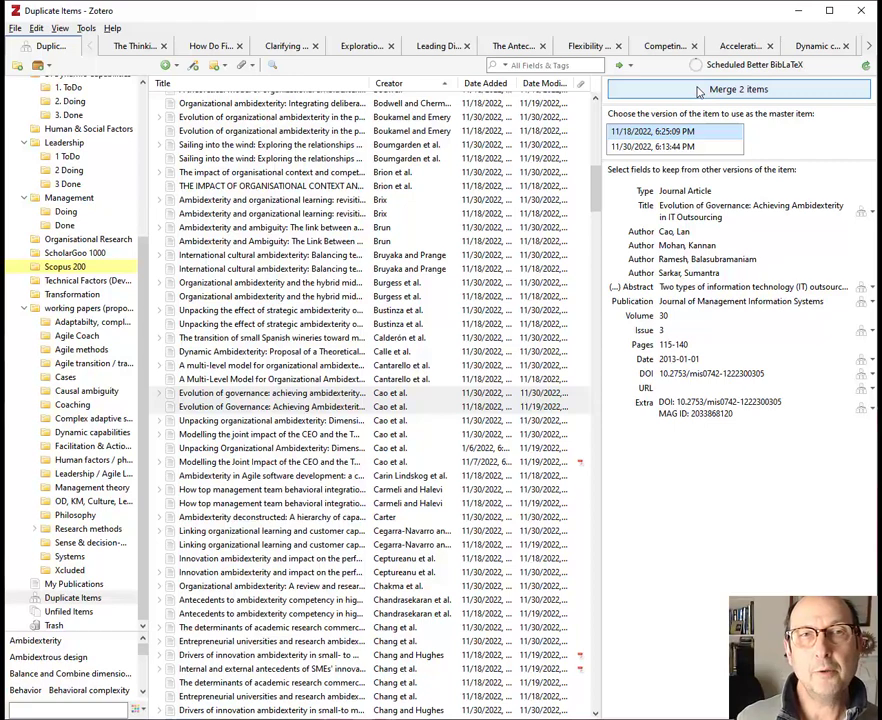
click(698, 90)
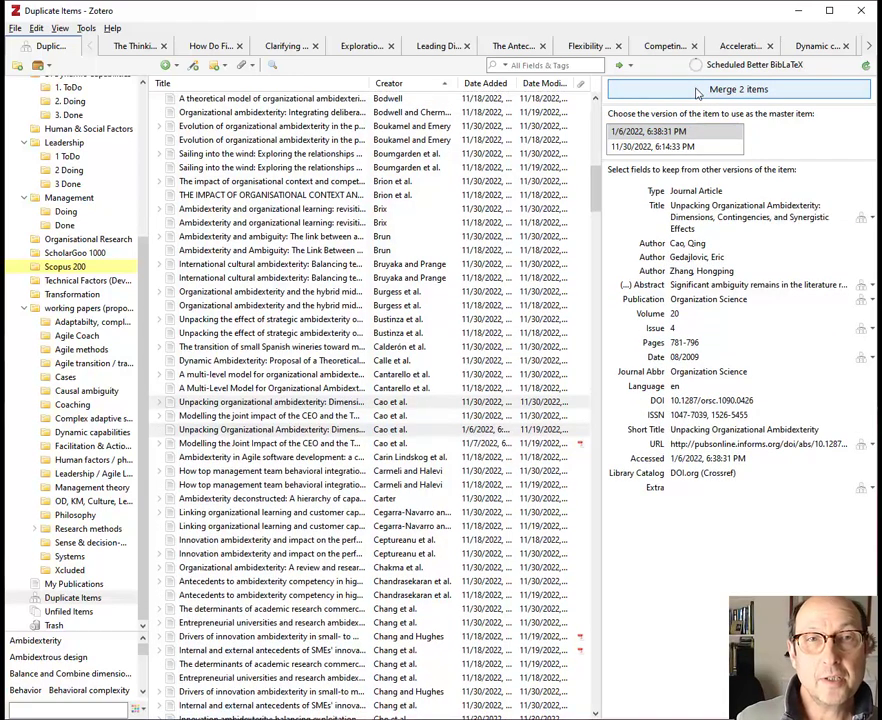
Step: Merge the successive duplicate pairs from 'Unpacking Organizational Ambidexterity' through 'How top management team behavioral integration', keeping the preselected master versions
click(698, 90)
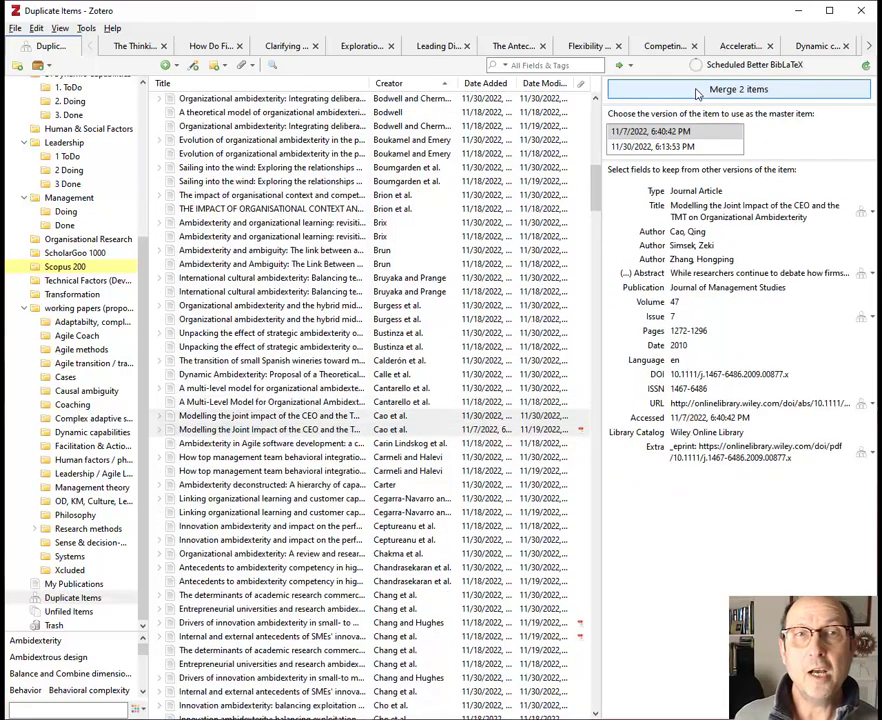
click(698, 90)
click(698, 90)
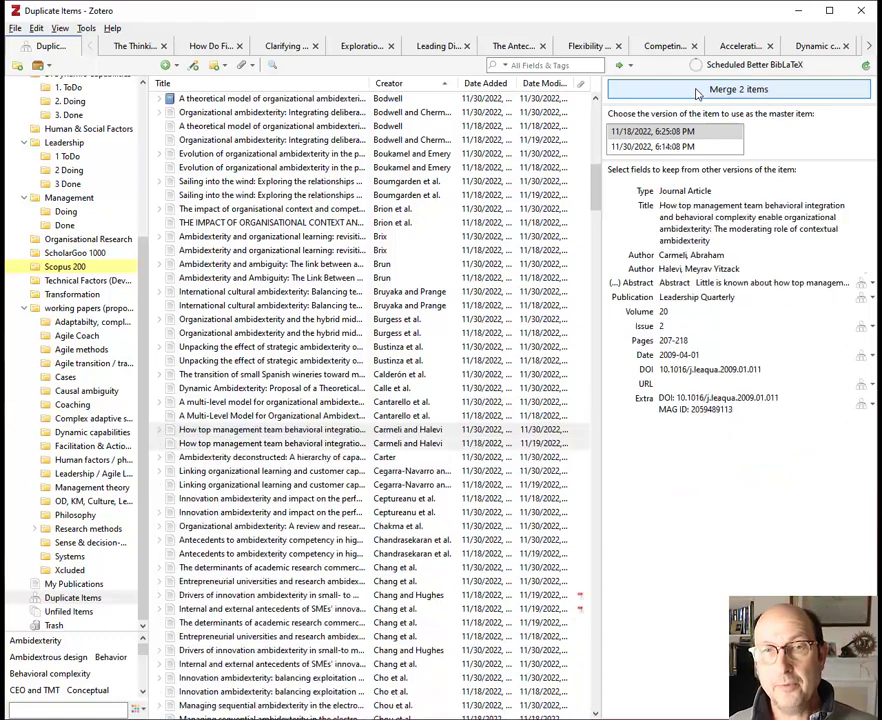
click(698, 90)
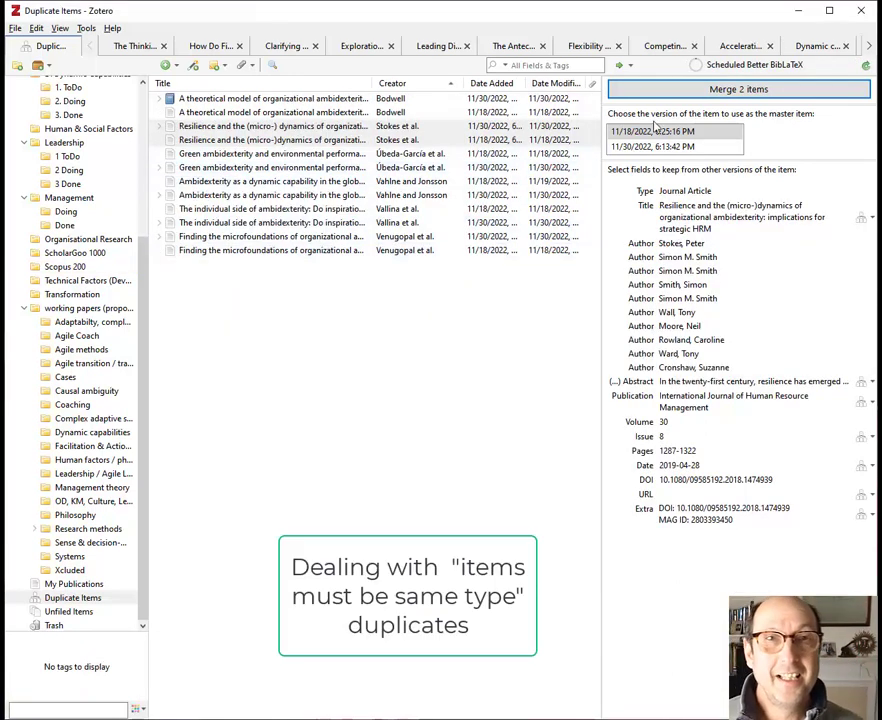
Step: Merge the 'Resilience and the (micro-)dynamics', 'Green ambidexterity' and 'Ambidexterity as a dynamic capability' duplicates, and select the 'individual side of ambidexterity' pair
click(671, 92)
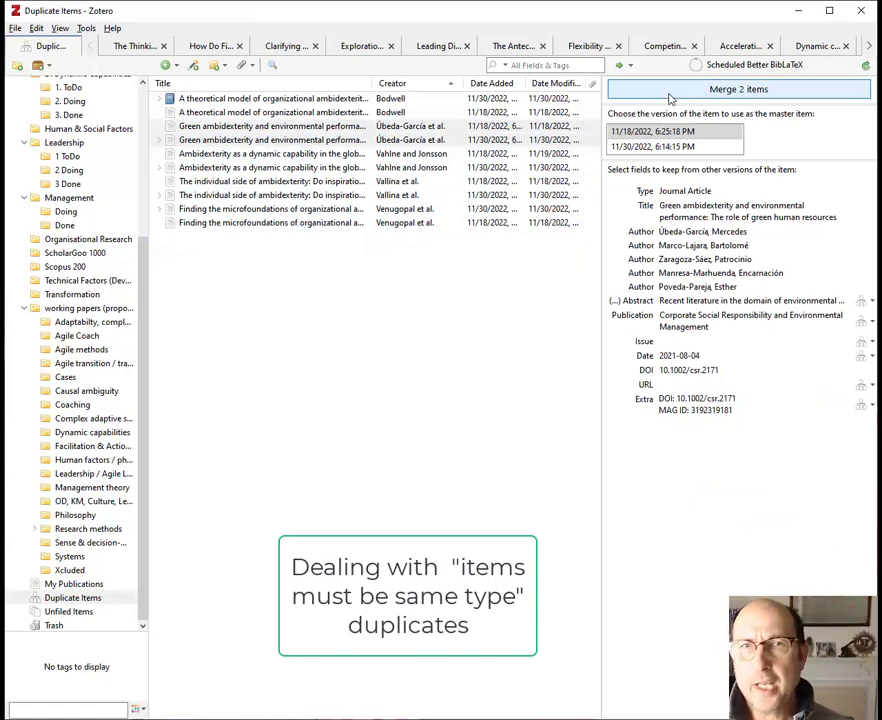
click(671, 92)
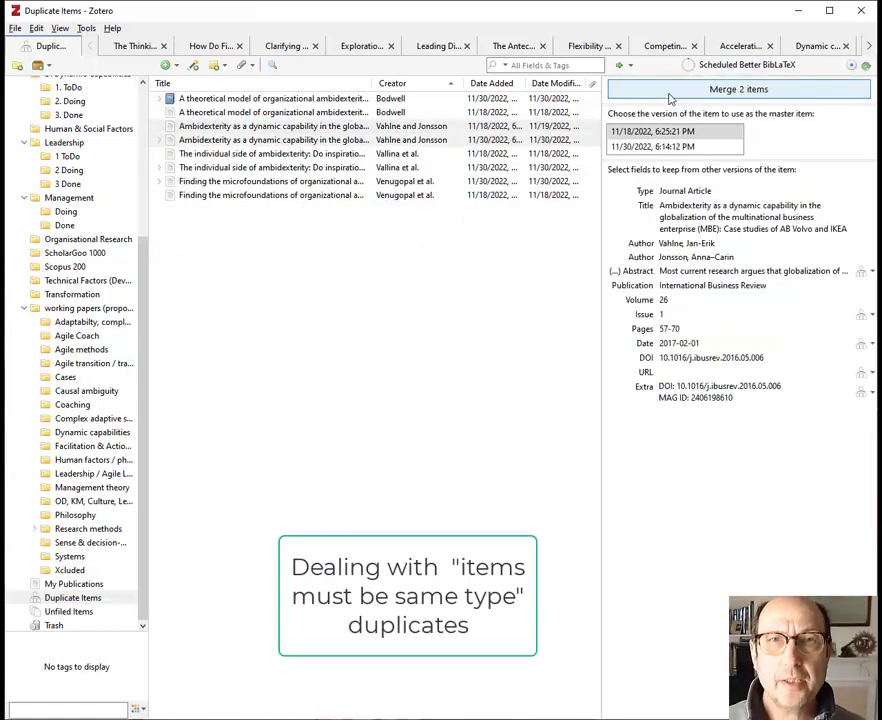
click(672, 92)
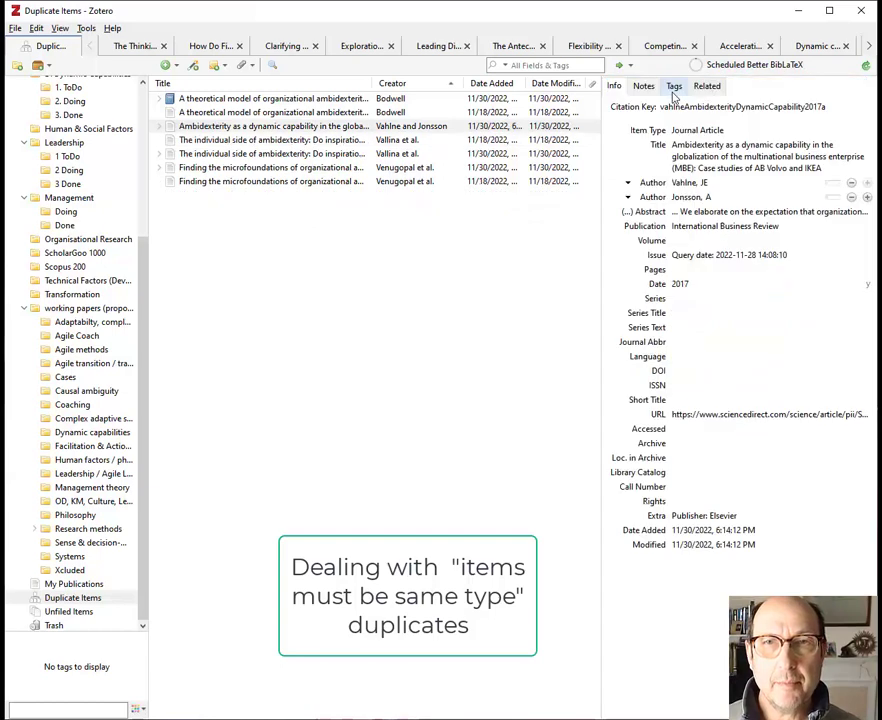
click(545, 131)
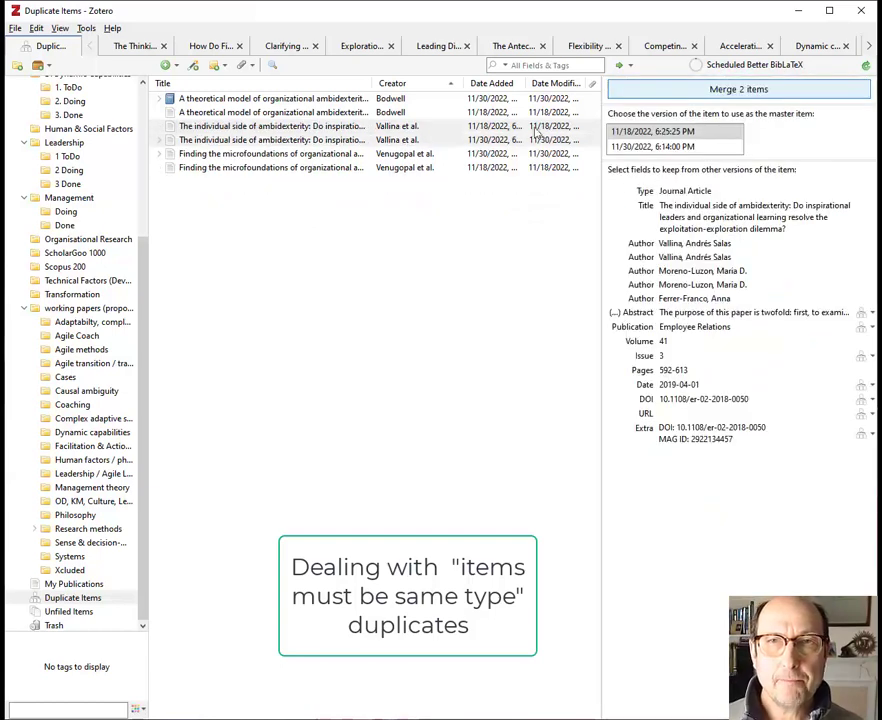
Step: Select the 'A theoretical model of organizational ambidexterity' duplicate pair, and search My Library by its author's surname
click(343, 112)
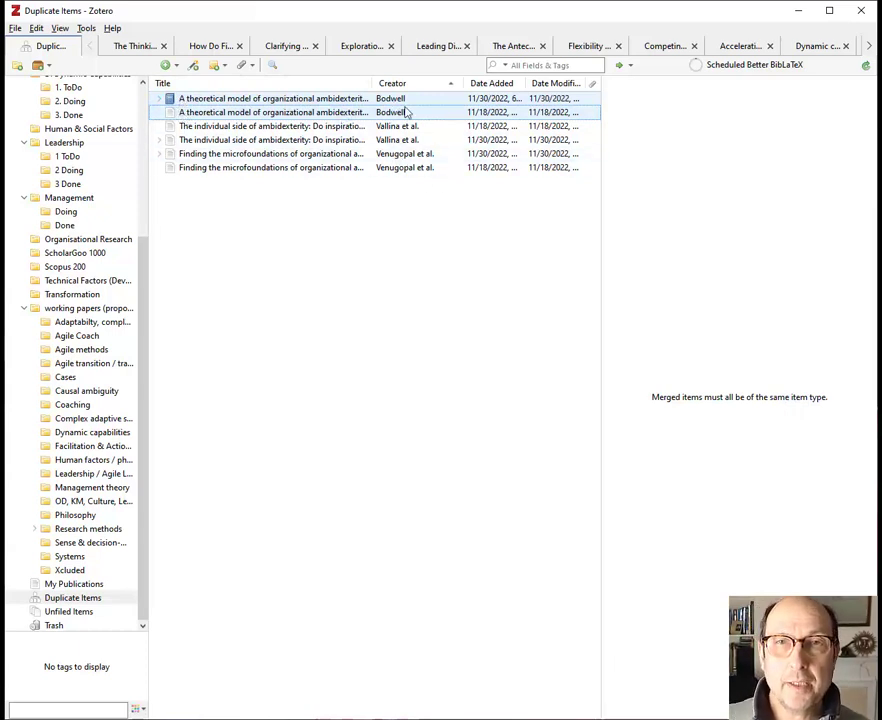
scroll(91, 240, up, 5)
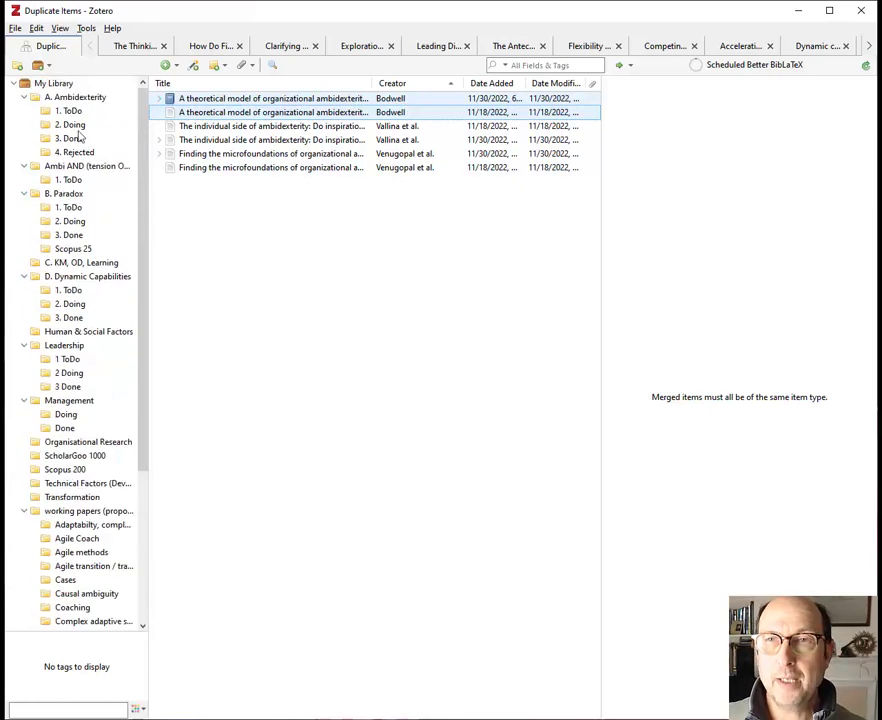
click(51, 84)
click(574, 67)
text(bodwell)
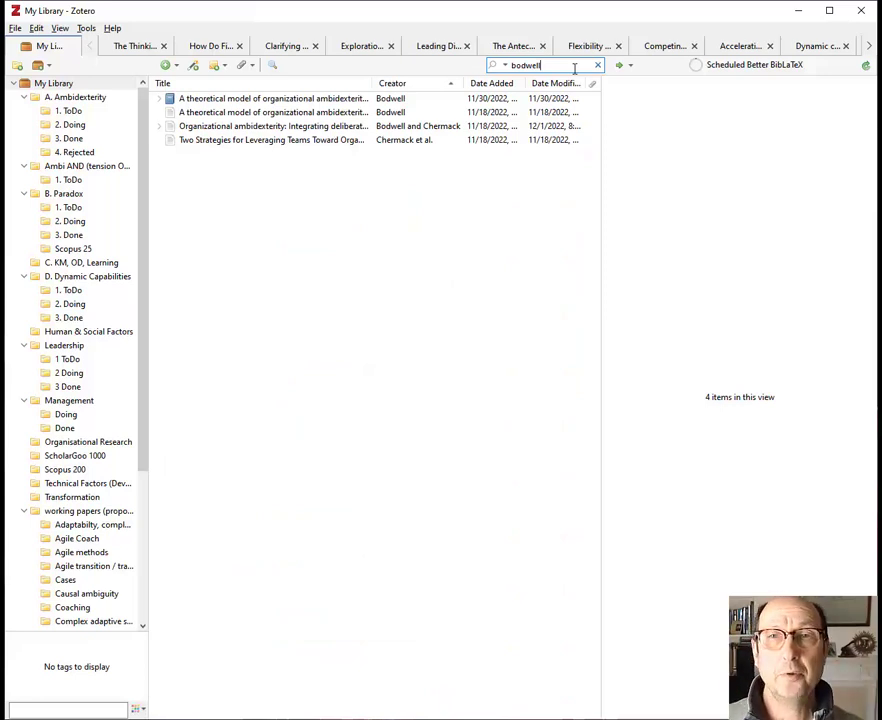
Step: Compare the item types and metadata of the two 'A theoretical model of organizational ambidexterity in hospitals' entries
click(315, 99)
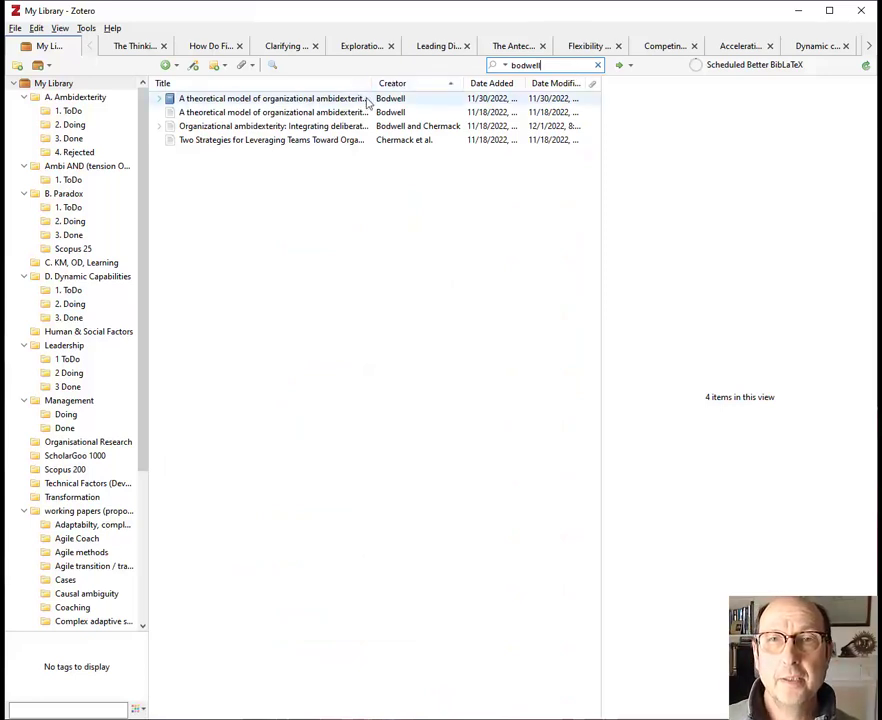
click(316, 112)
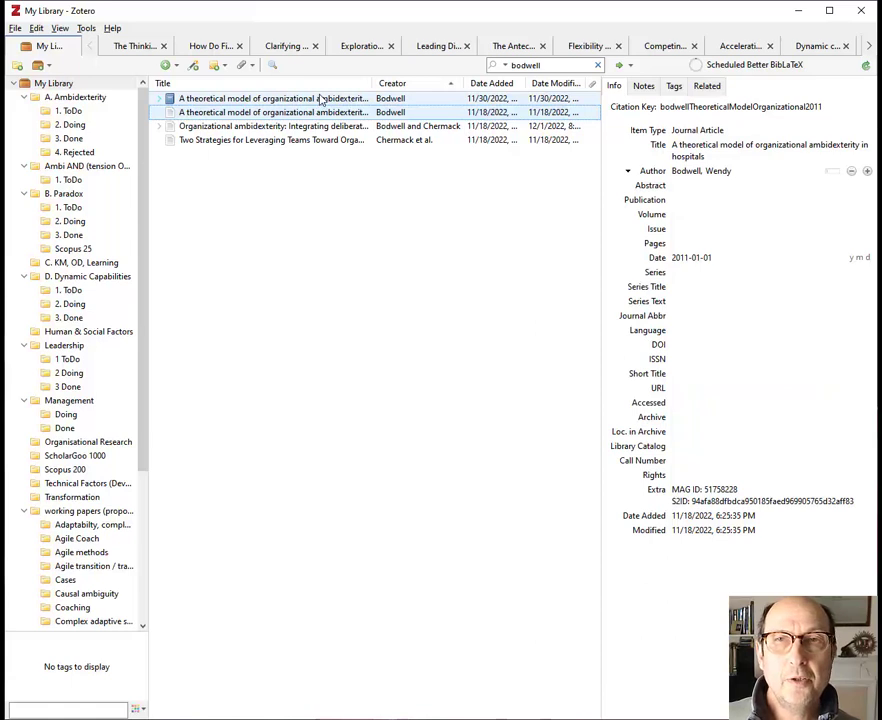
click(321, 99)
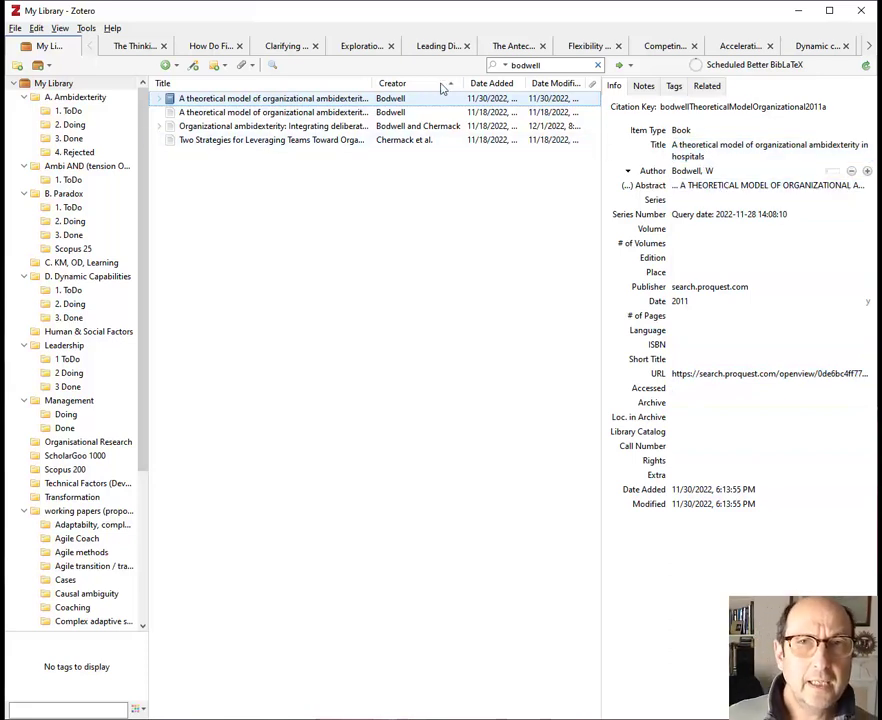
click(311, 113)
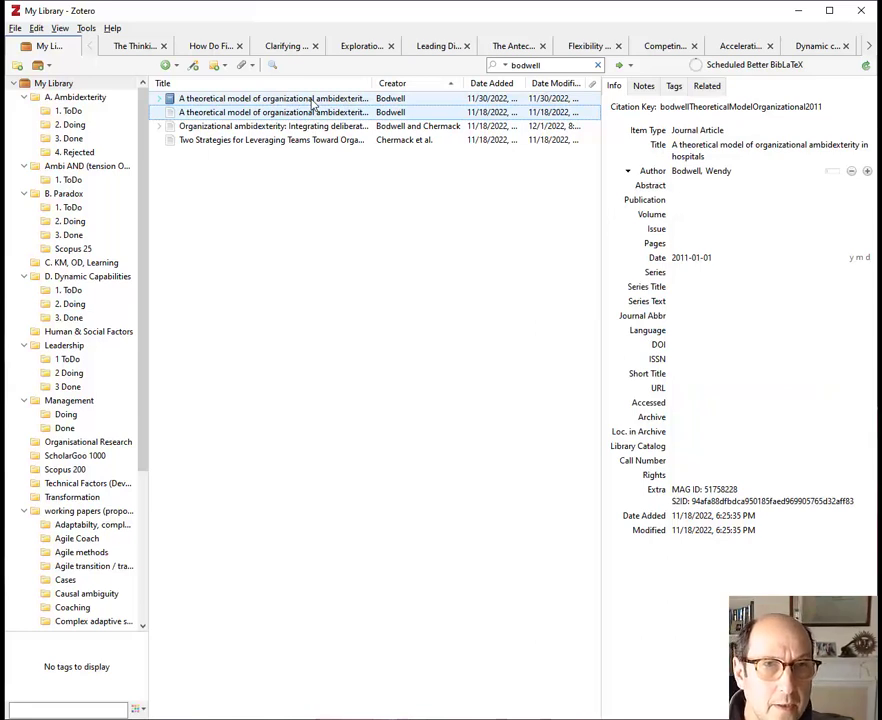
Step: Move the Book version of 'A theoretical model of organizational ambidexterity in hospitals' to the trash
click(312, 100)
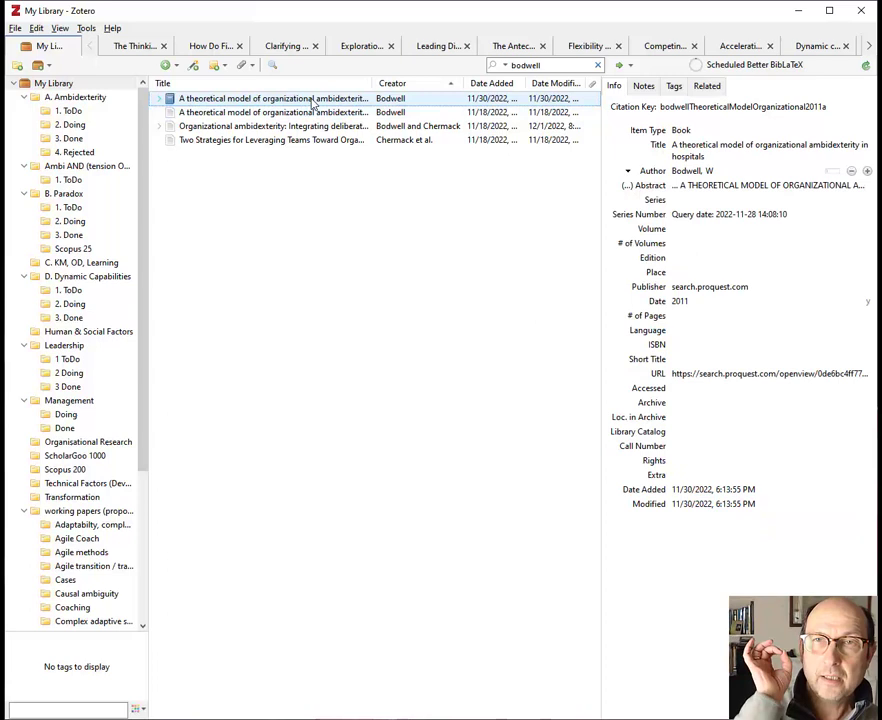
right_click(312, 102)
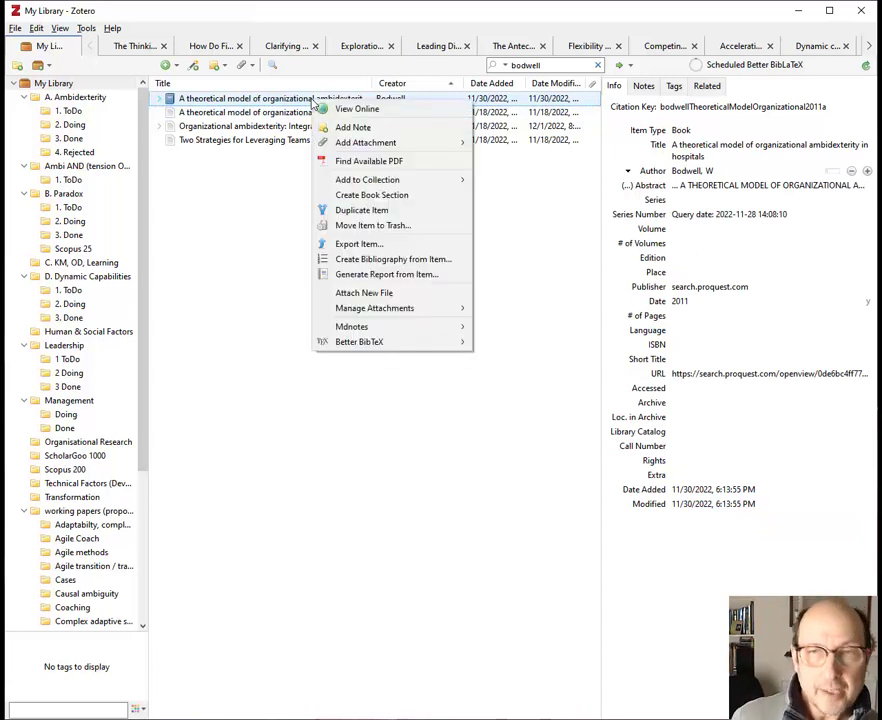
click(388, 226)
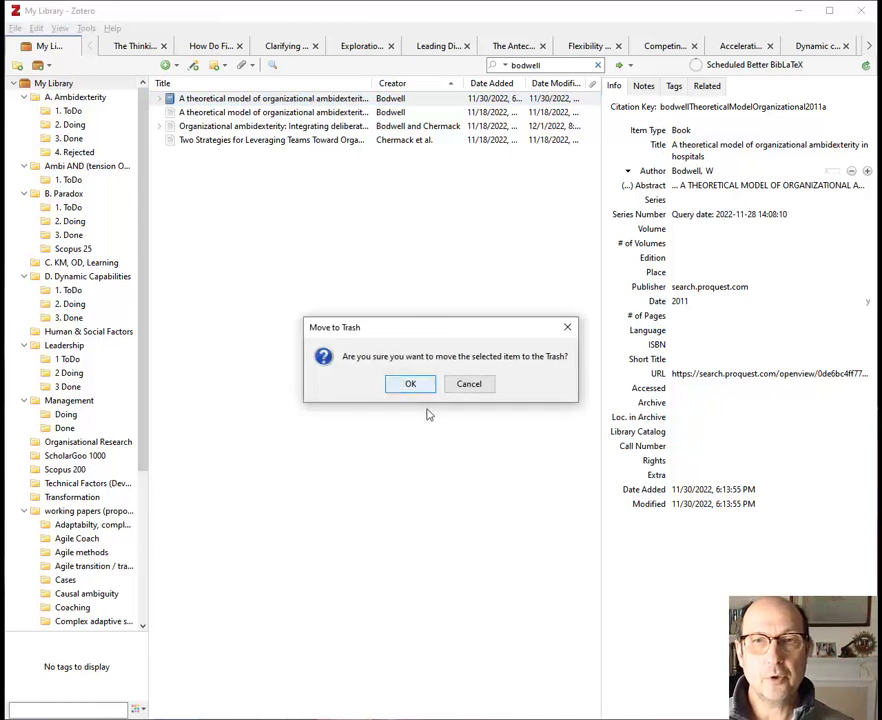
click(424, 388)
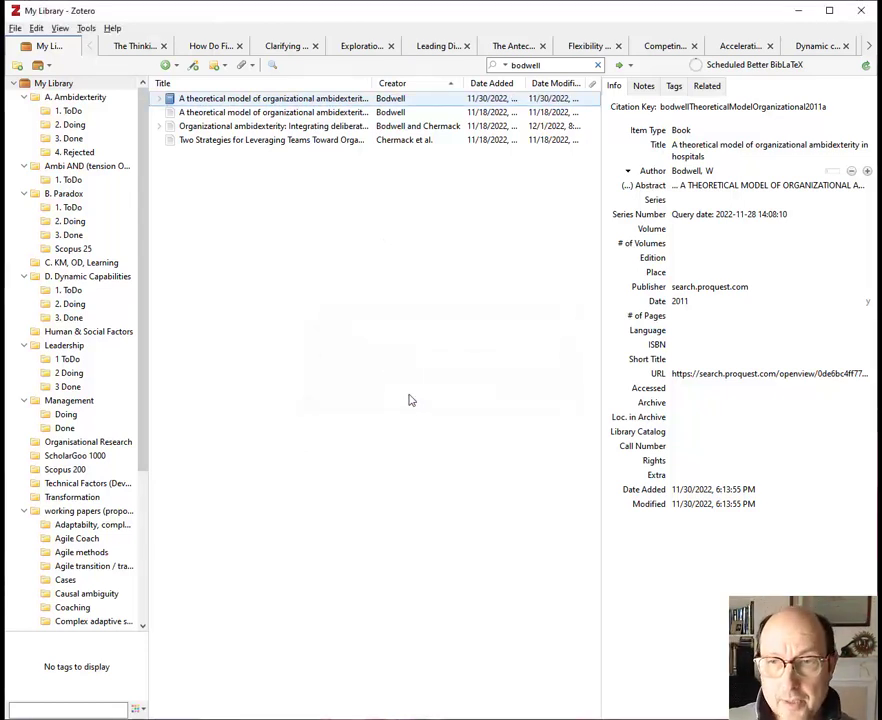
Step: Search the trash by the author's surname, inspect the deleted Book version of 'A theoretical model', and sort the list by creator
scroll(110, 540, down, 5)
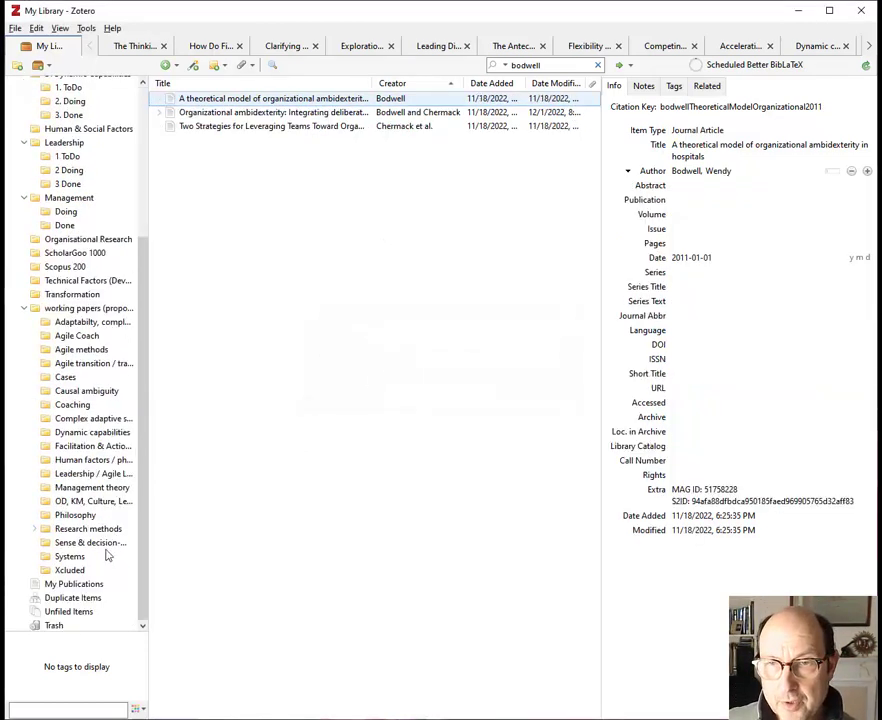
click(54, 624)
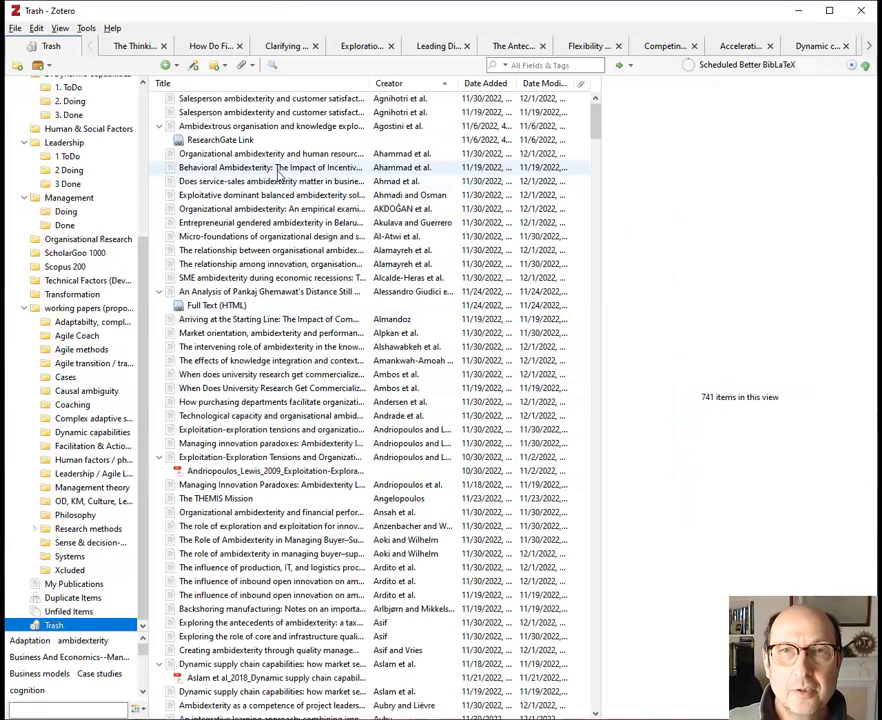
click(488, 83)
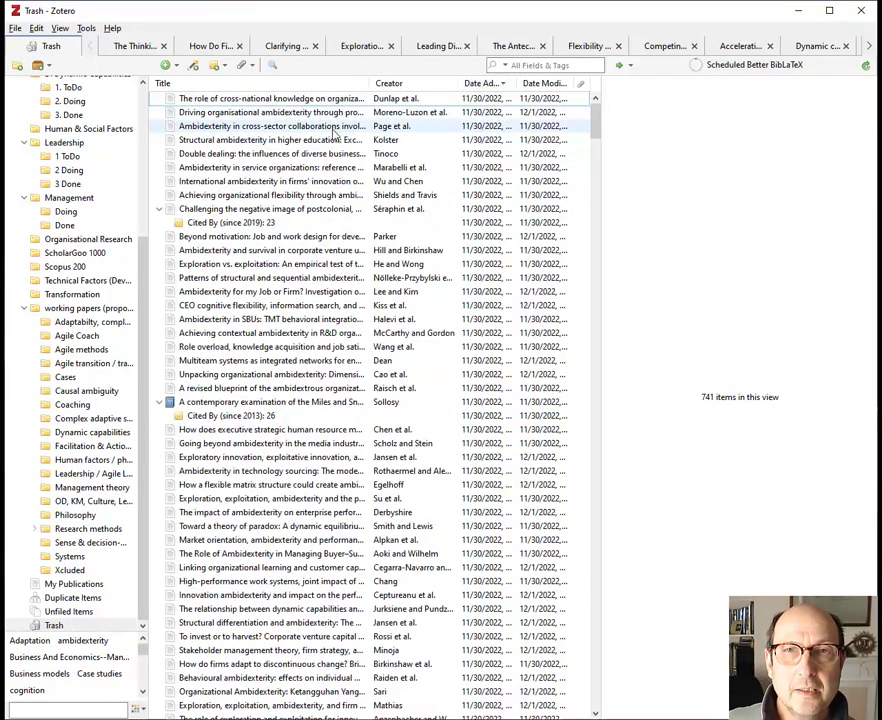
click(553, 84)
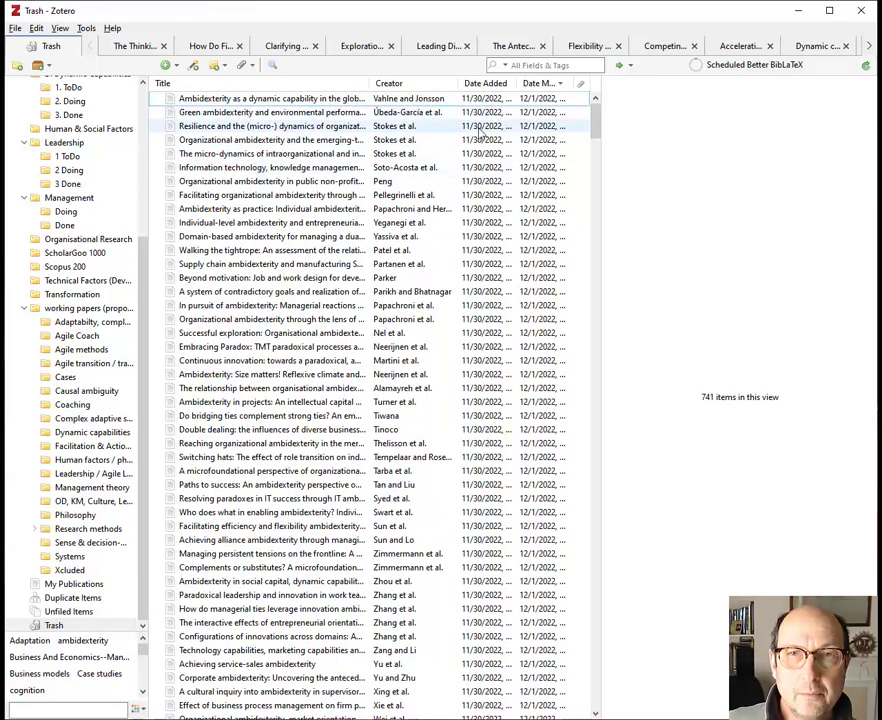
click(567, 64)
text(bodwe)
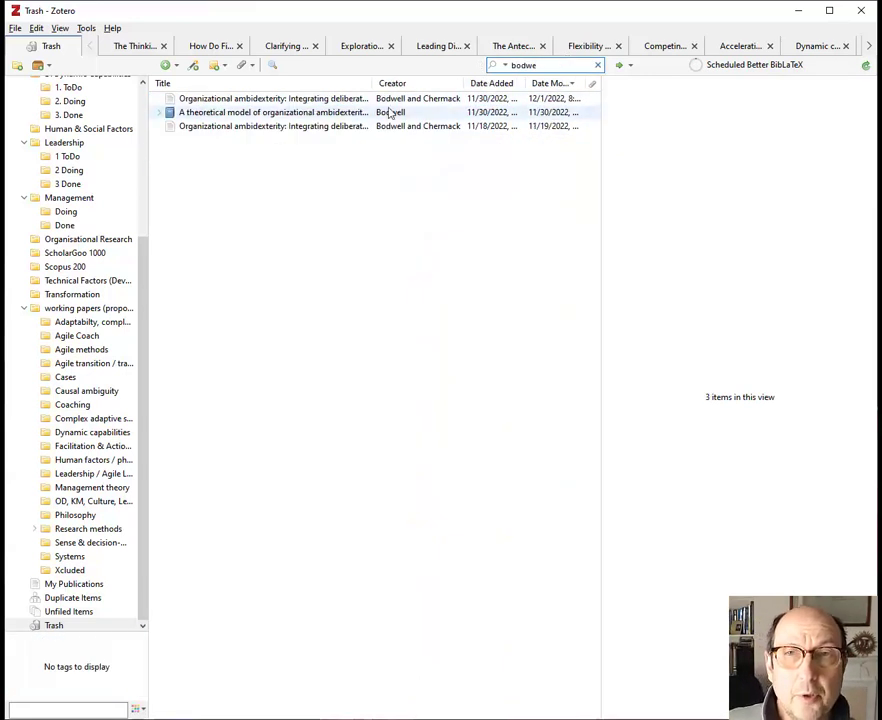
click(365, 113)
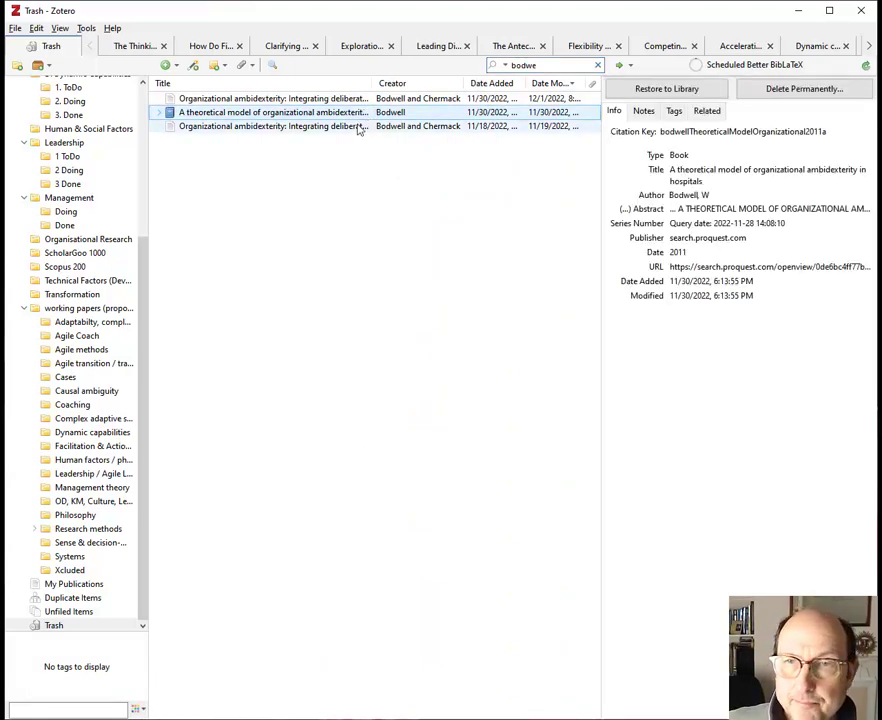
scroll(103, 266, up, 2)
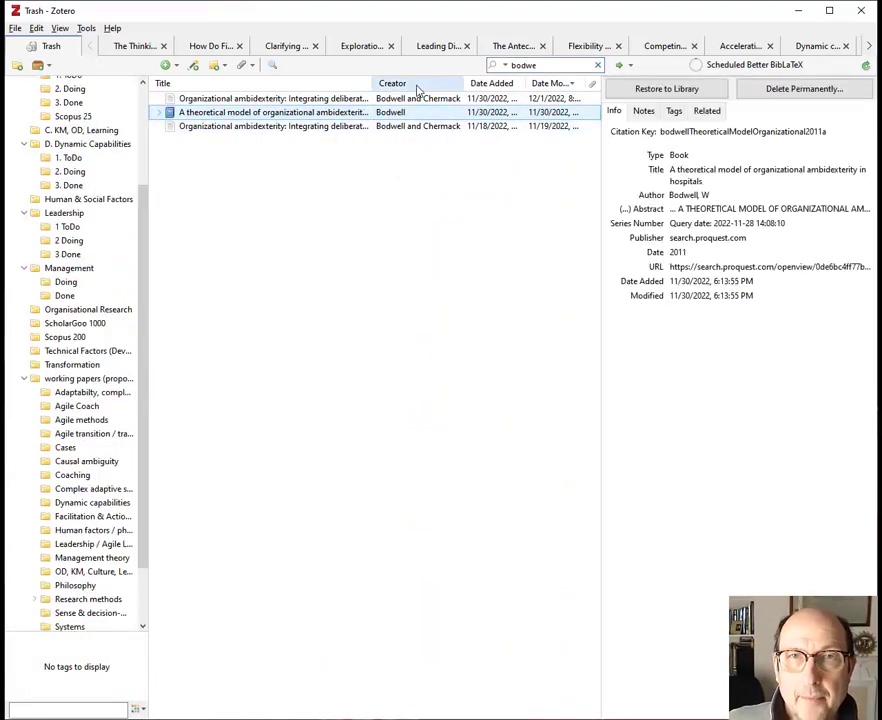
click(415, 84)
Step: Merge the remaining duplicate pairs, 'The individual side of ambidexterity' and 'Finding the microfoundations of organizational ambidexterity', keeping the preselected master versions
scroll(103, 552, up, 4)
scroll(102, 552, down, 5)
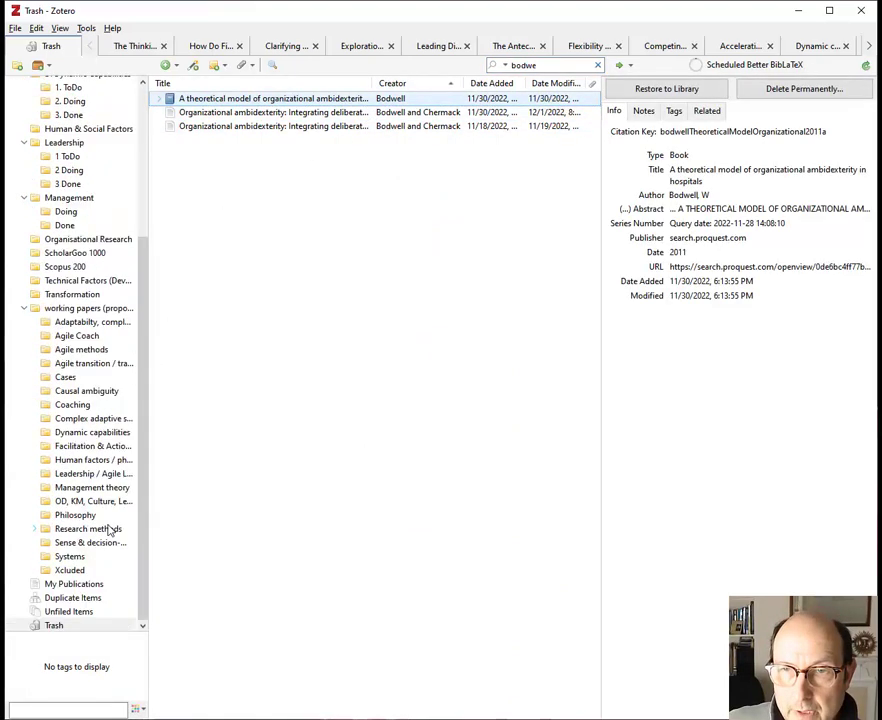
click(80, 599)
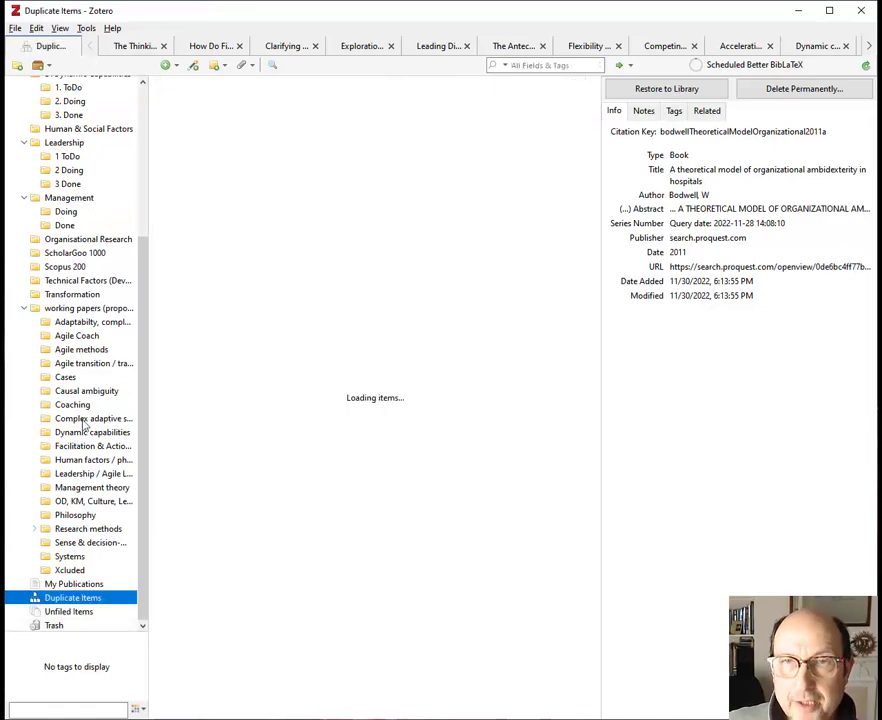
click(467, 98)
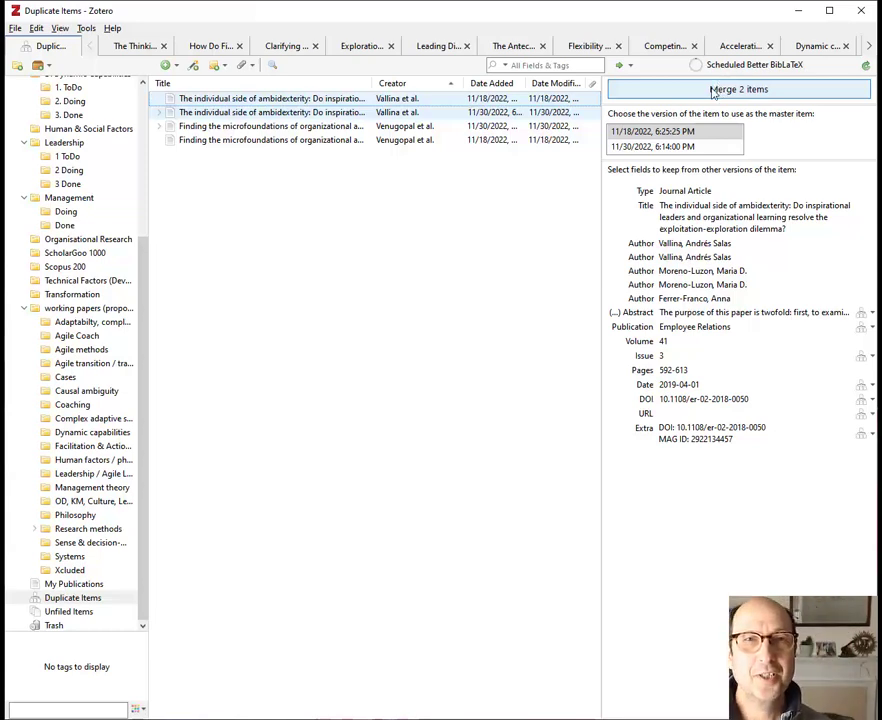
click(713, 90)
click(713, 90)
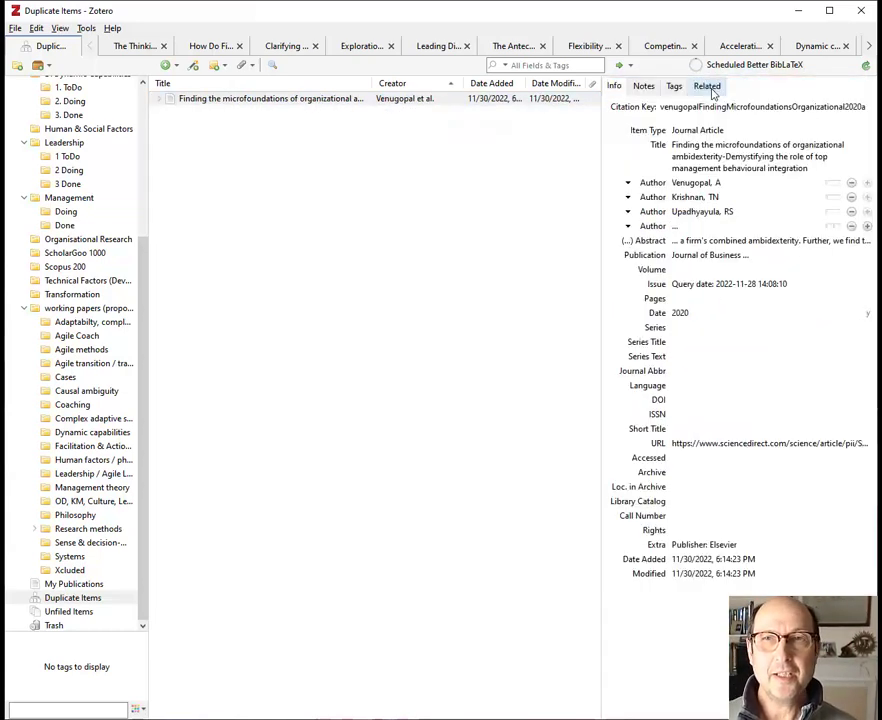
Step: Check the Unfiled Items and My Publications collections for remaining items
click(79, 613)
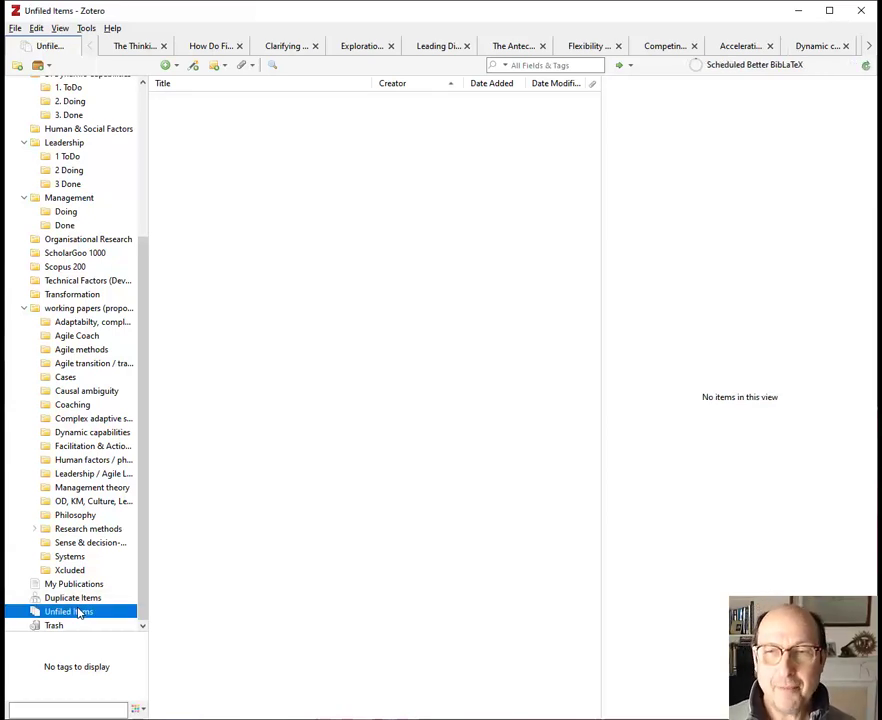
click(76, 585)
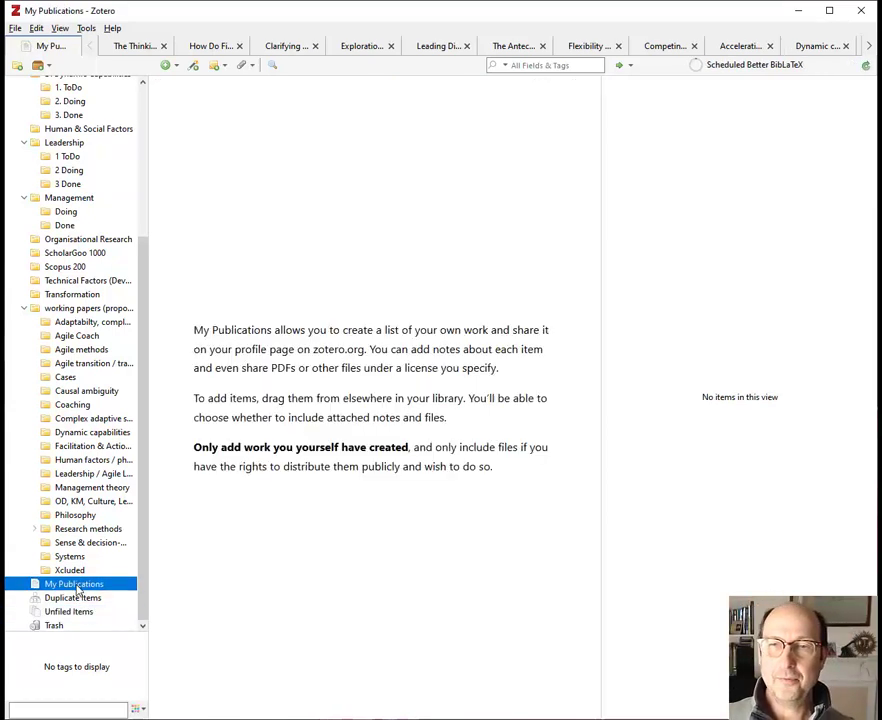
scroll(122, 476, up, 5)
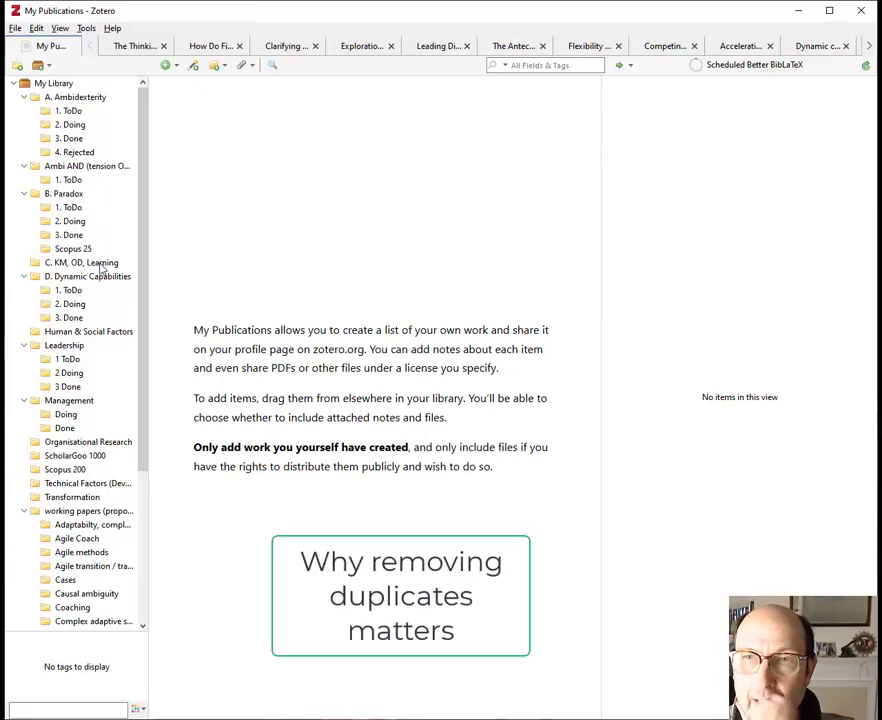
Step: View the papers in the 'Ambi AND (tension OR conflict OR paradox)' collection and in its '1. ToDo' subcollection
click(90, 166)
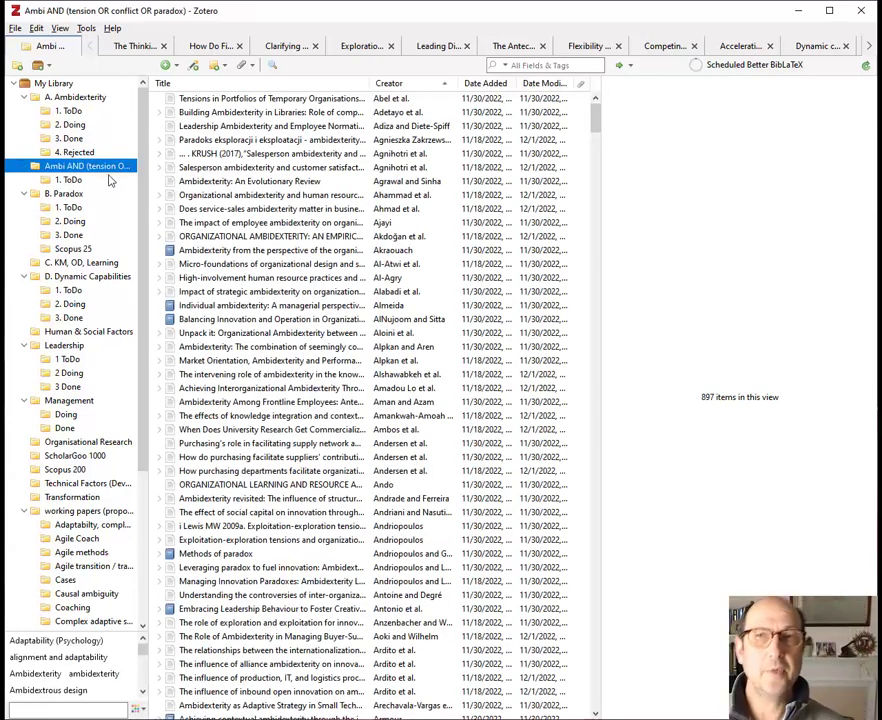
click(284, 102)
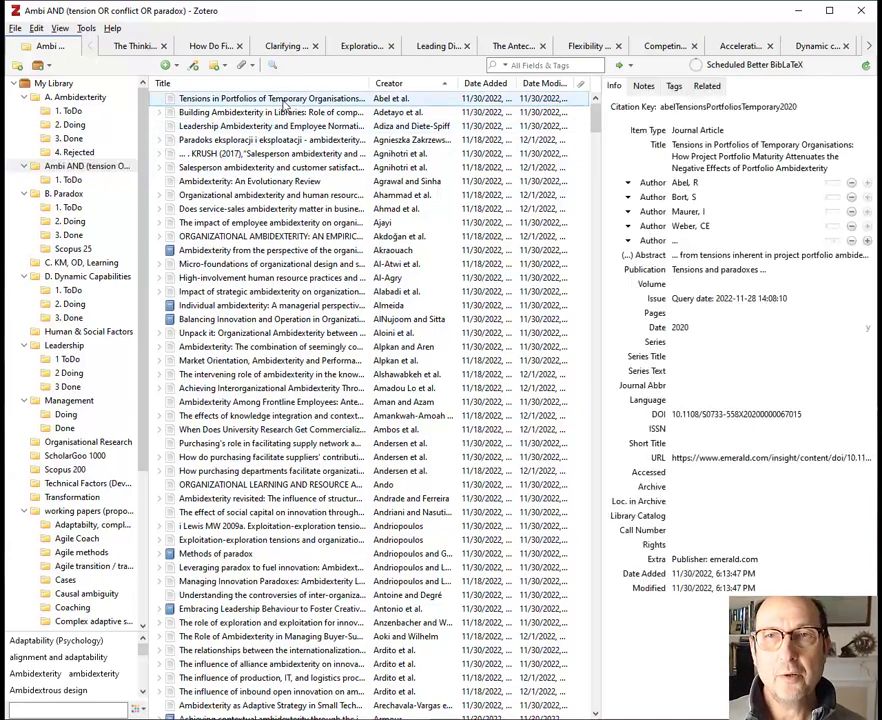
click(70, 180)
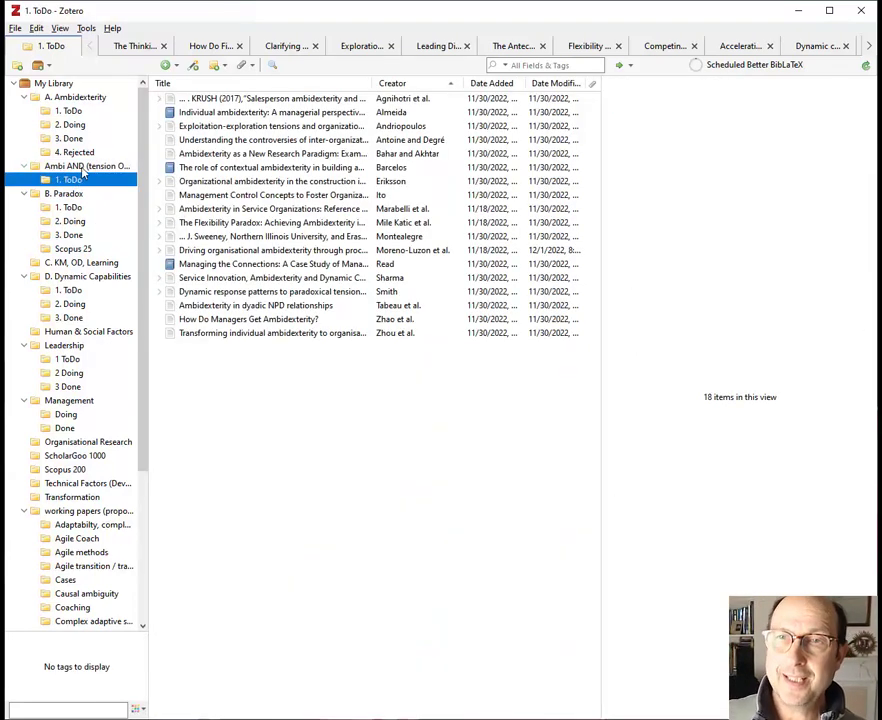
click(78, 167)
Step: Check which collections contain each of the first four papers in 'Ambi AND (tension OR conflict OR paradox)', and browse further entries
click(256, 100)
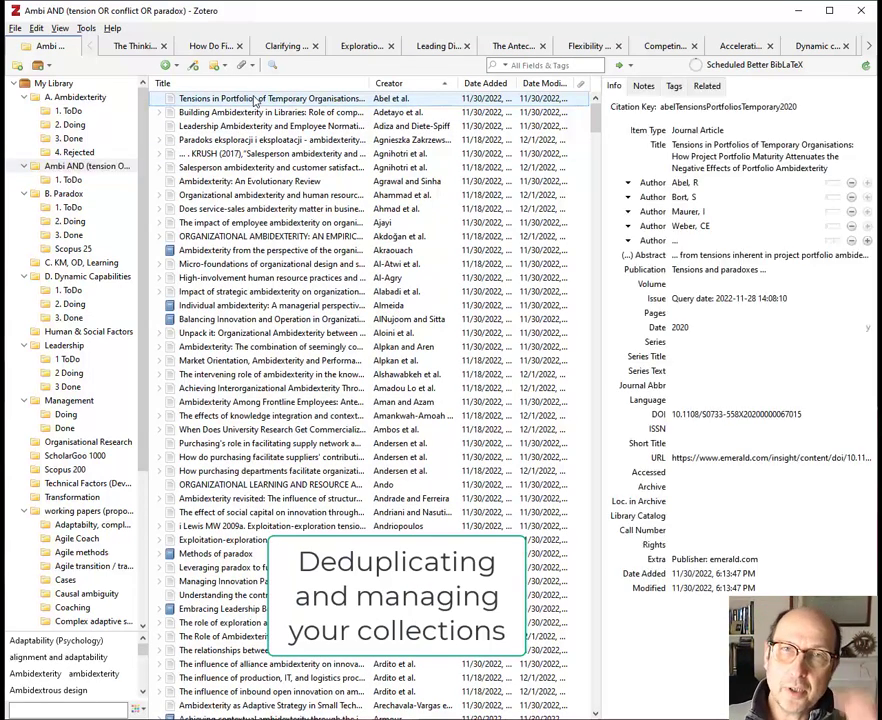
click(255, 113)
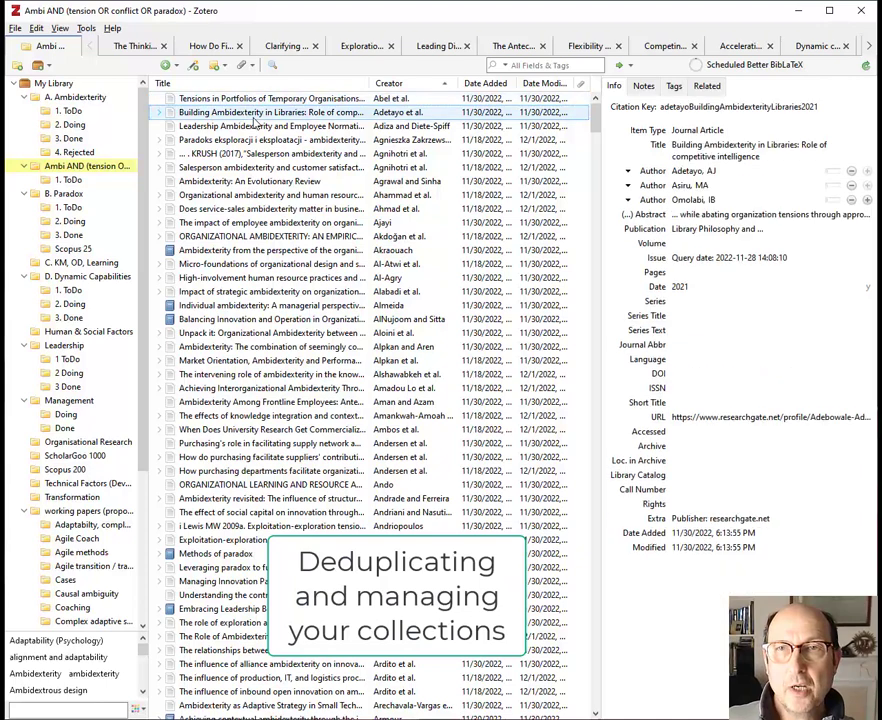
click(248, 127)
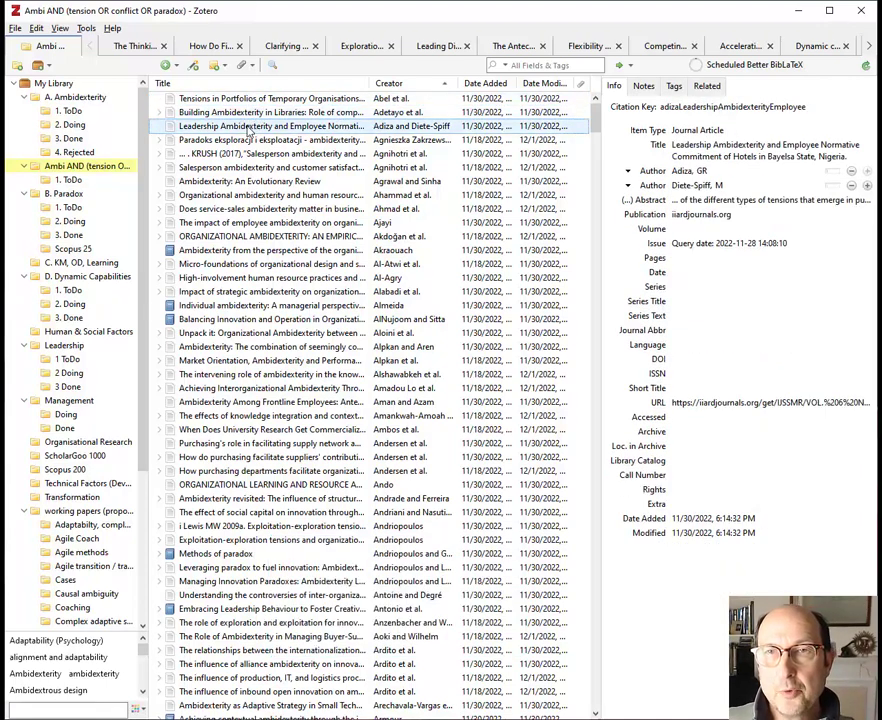
click(248, 140)
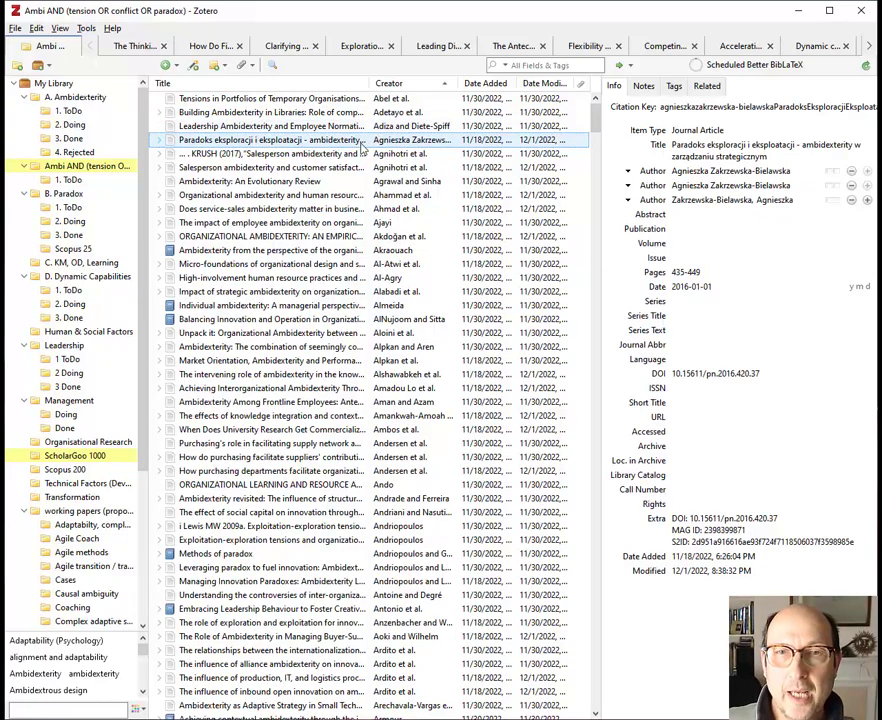
scroll(405, 498, down, 11)
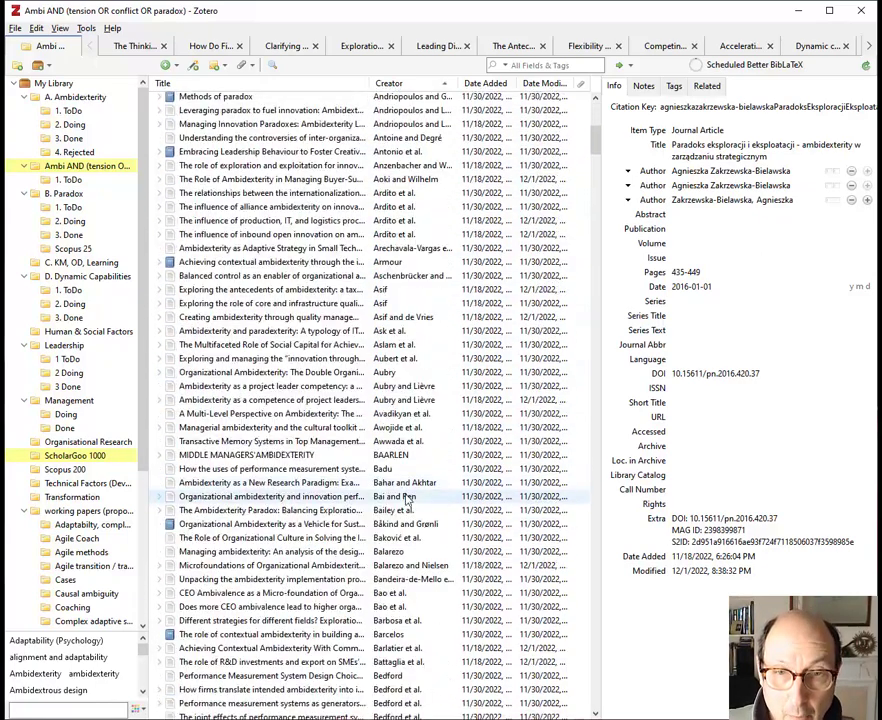
scroll(408, 498, down, 20)
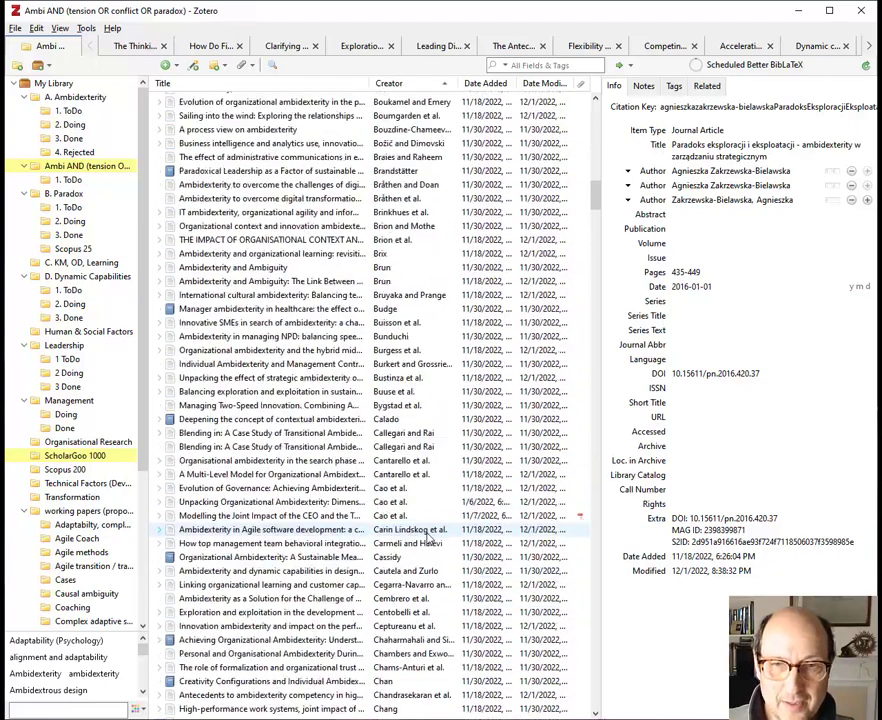
scroll(428, 537, down, 2)
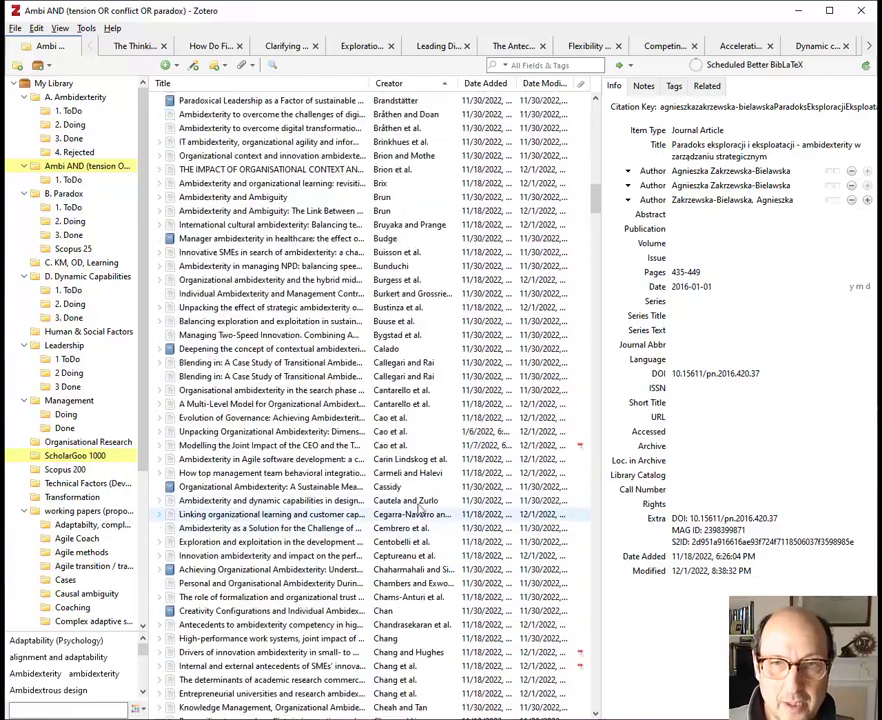
Step: Remove 'Evolution of Governance: Achieving Ambidexterity in IT Outsourcing' from the 'Ambi AND (tension OR conflict OR paradox)' collection and check for it in 'Scopus 200'
click(296, 419)
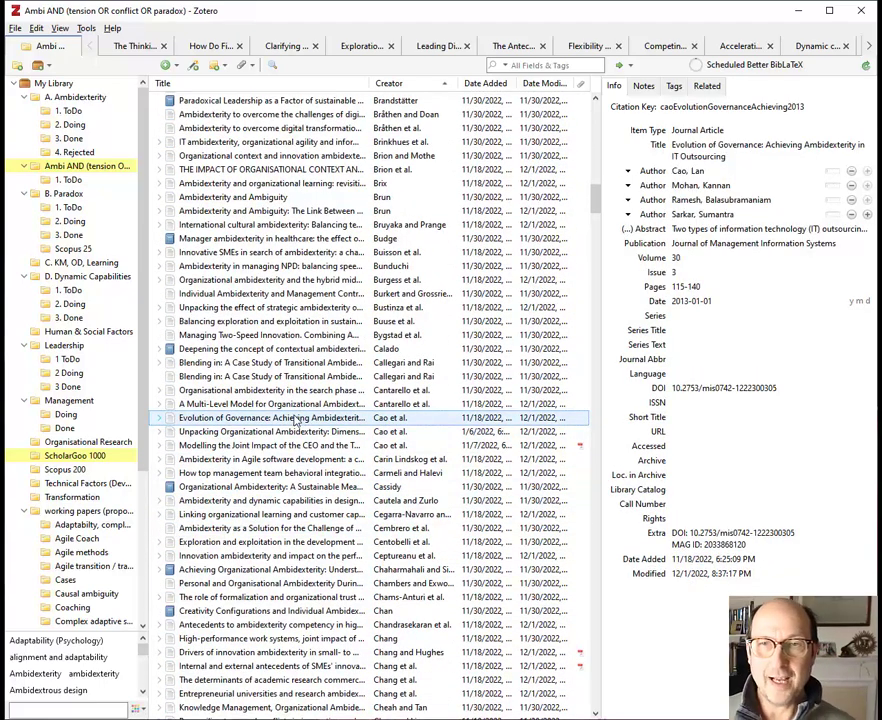
key(ctrl)
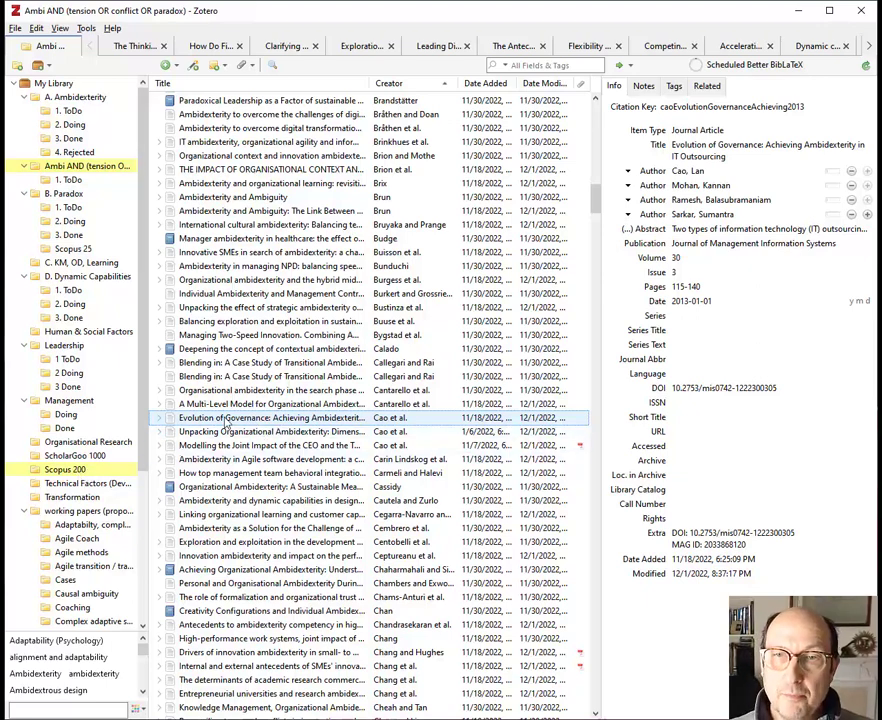
right_click(279, 421)
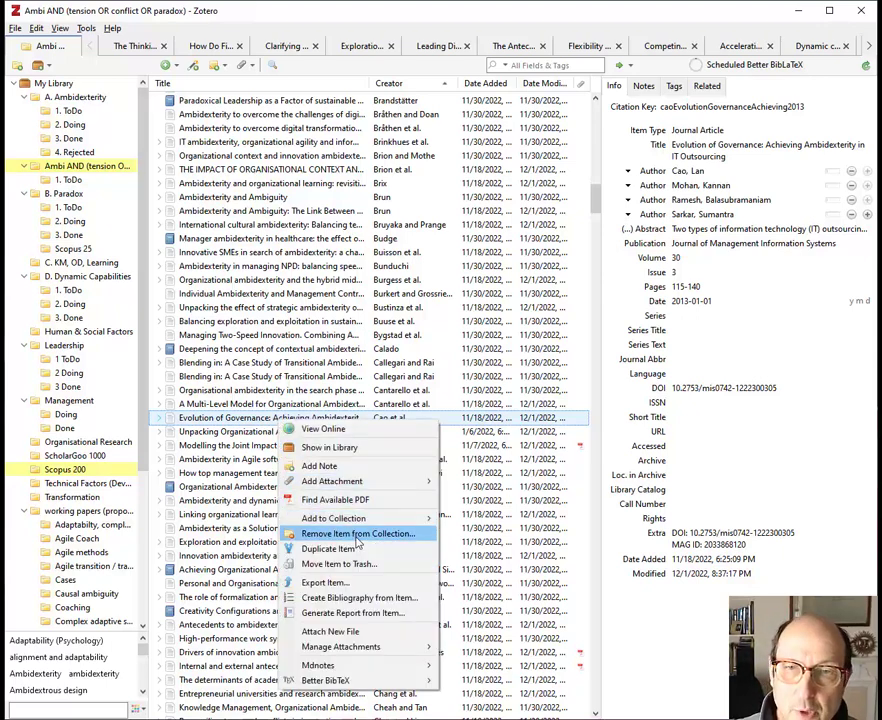
click(356, 535)
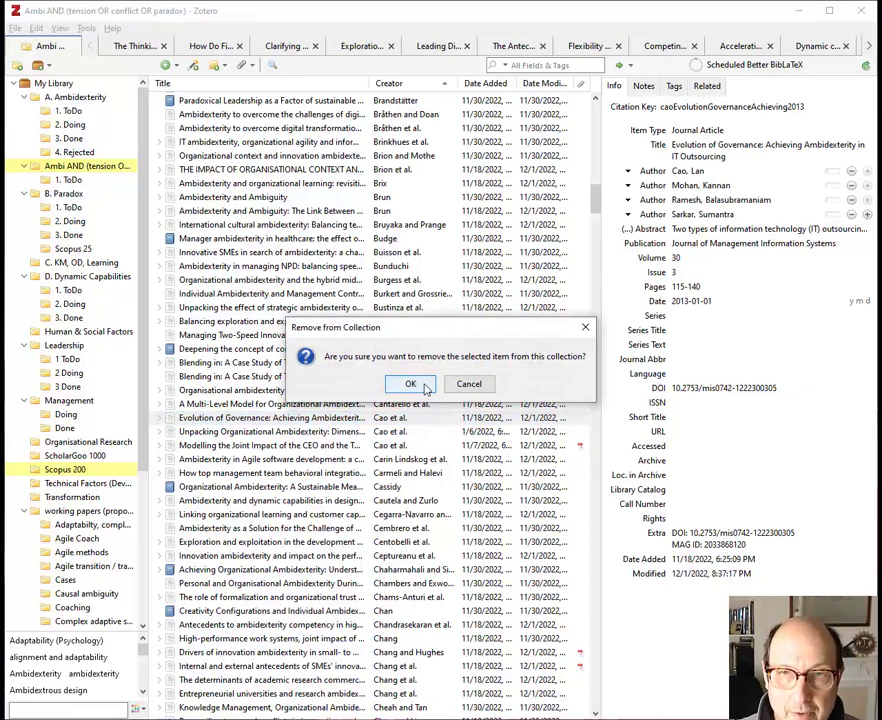
click(410, 385)
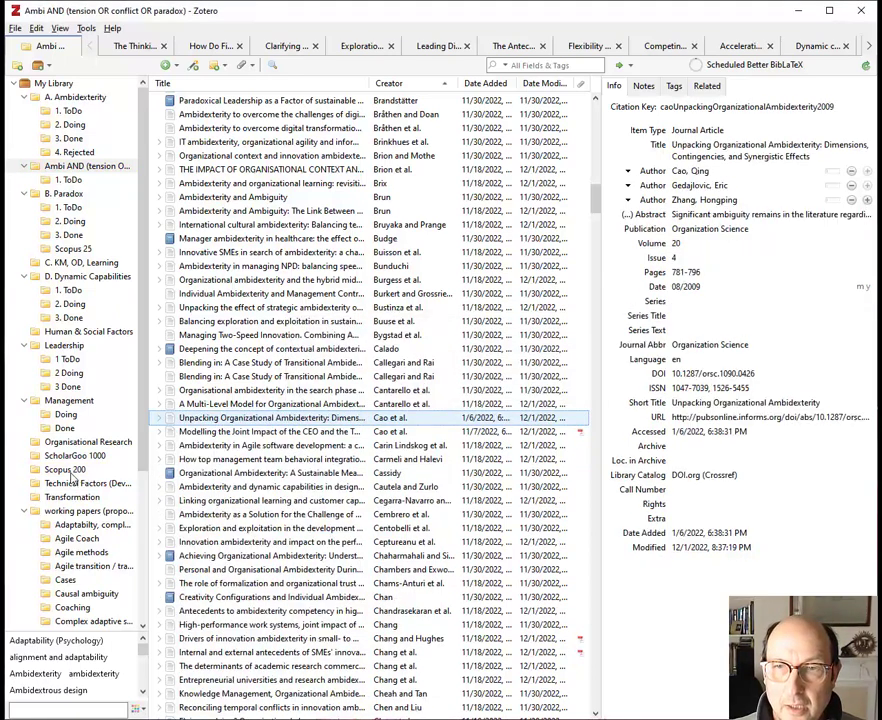
click(70, 472)
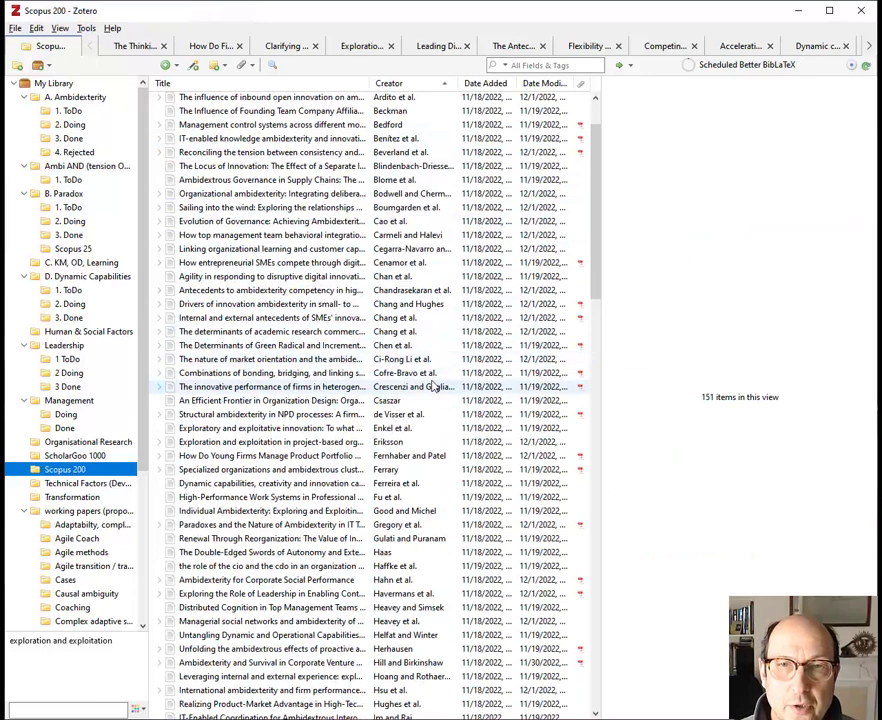
click(383, 222)
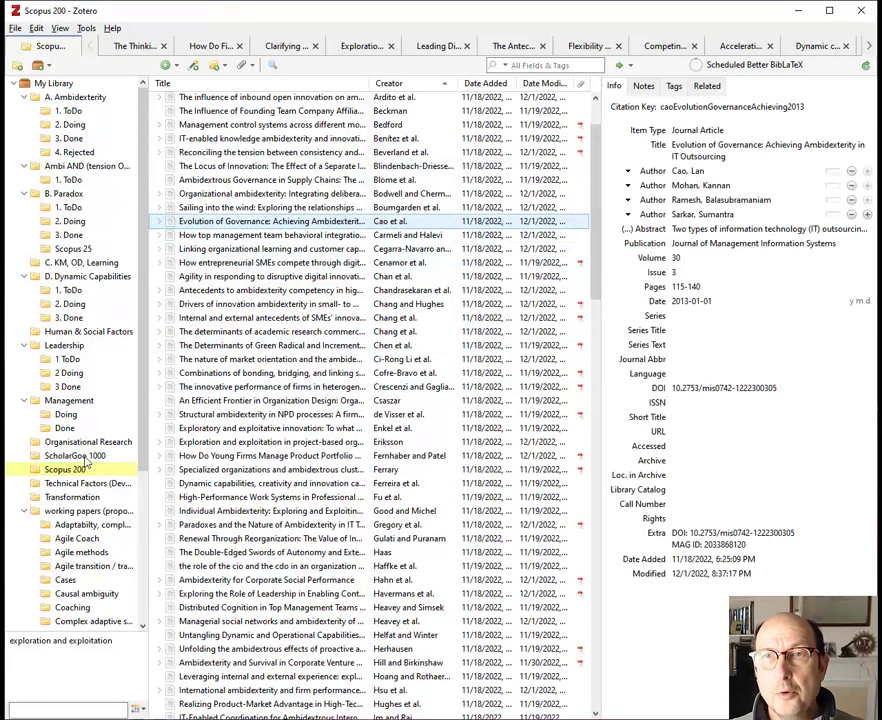
Step: In 'Ambi AND (tension OR conflict OR paradox)', check the collections of neighbouring entries from 'Ambidexterity: The combination of seemingly conflicting priorities' up to 'Ambidexterity from the perspective of the organizational structure'
click(104, 168)
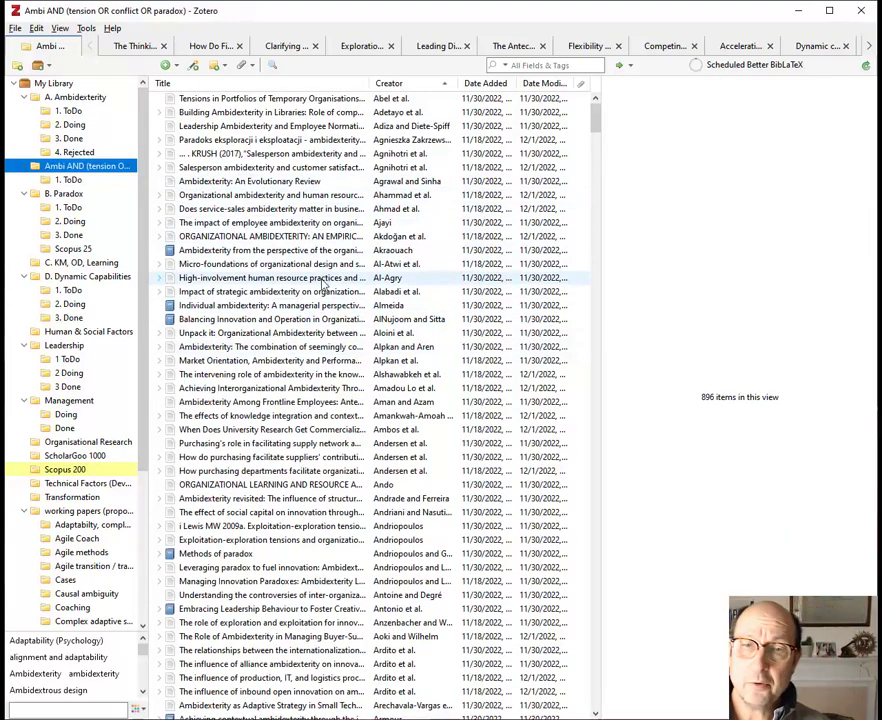
click(282, 347)
key(ctrl)
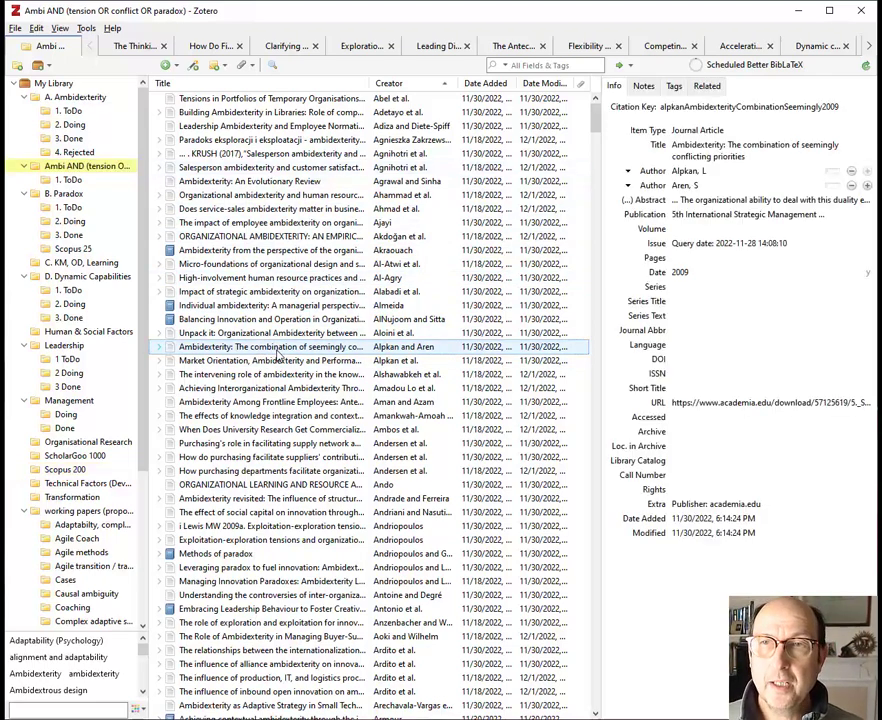
click(279, 335)
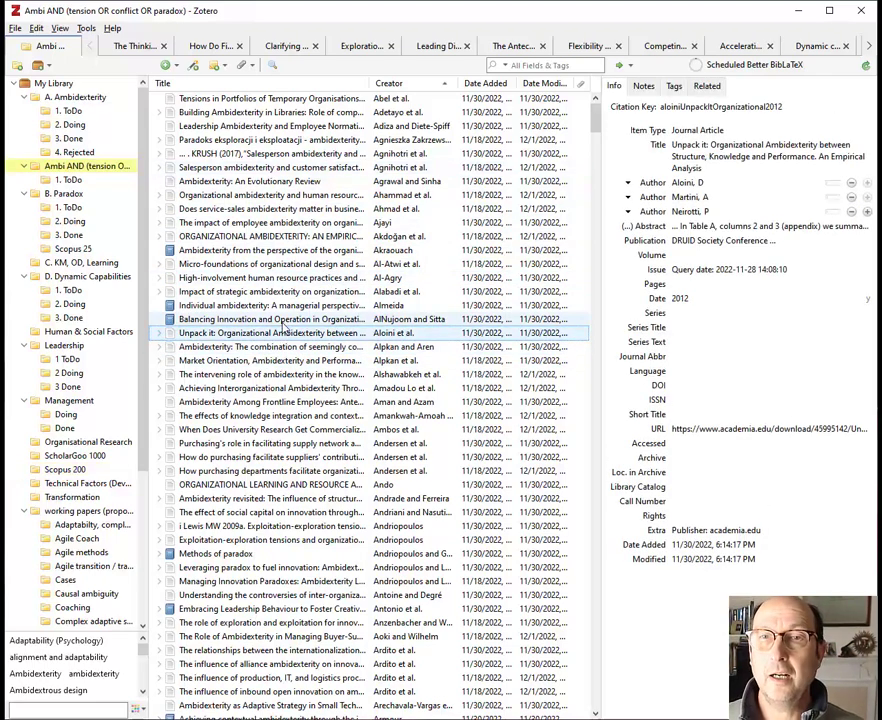
click(281, 320)
click(282, 311)
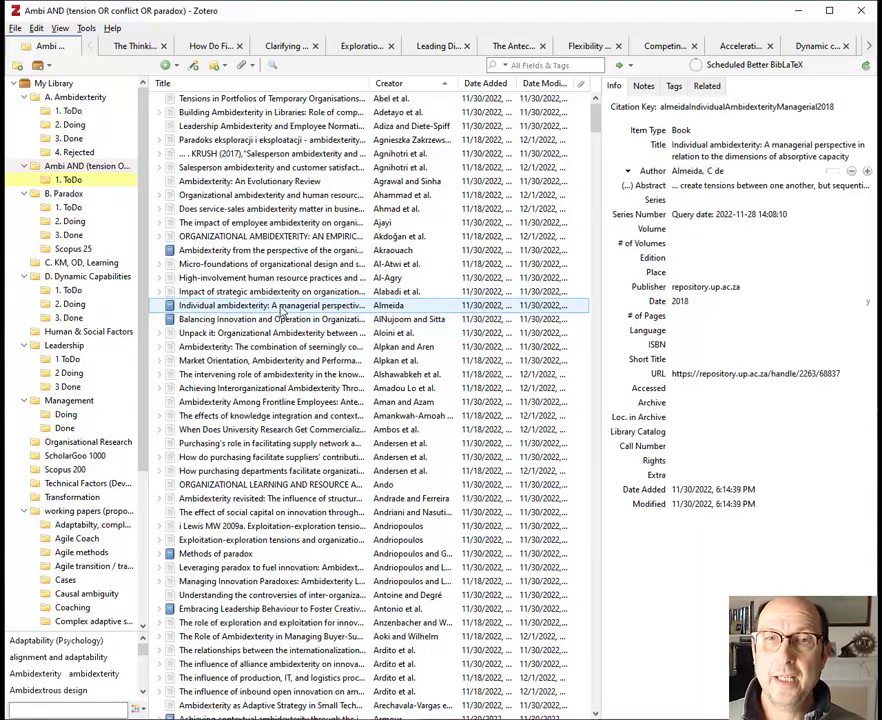
click(276, 293)
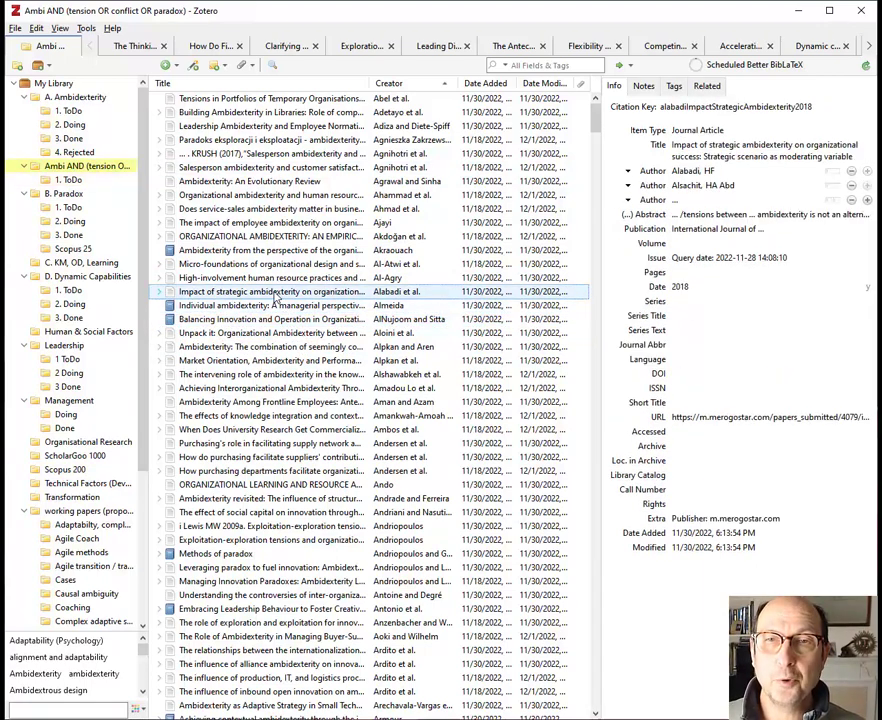
click(287, 251)
Step: Check the collections of papers further down the list, including 'Performance Measurement System Design Choices' and 'Ambidexterity and Agile project management: an empirical framework'
scroll(287, 257, down, 9)
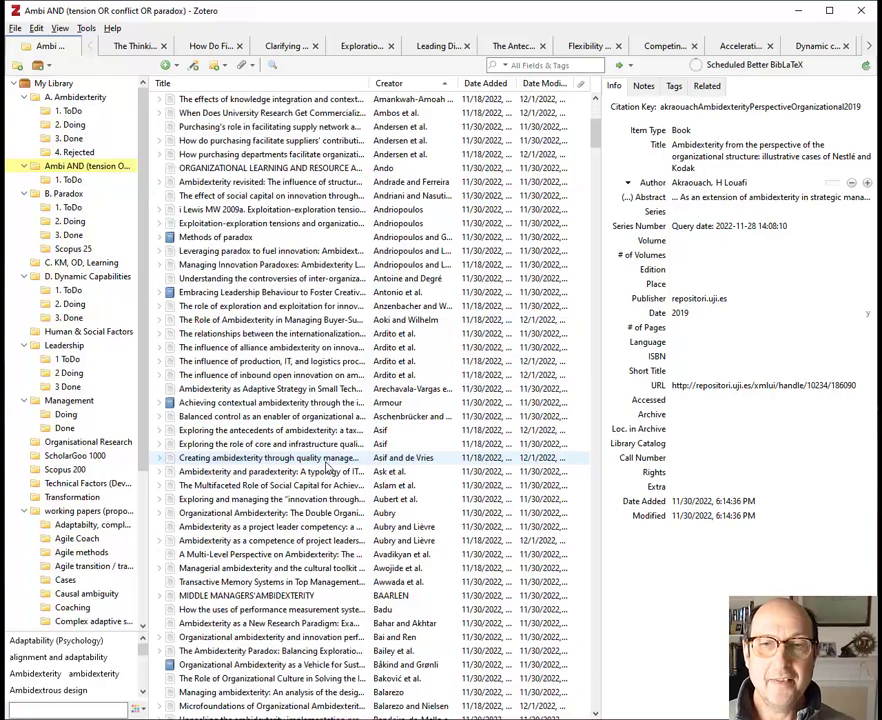
click(327, 459)
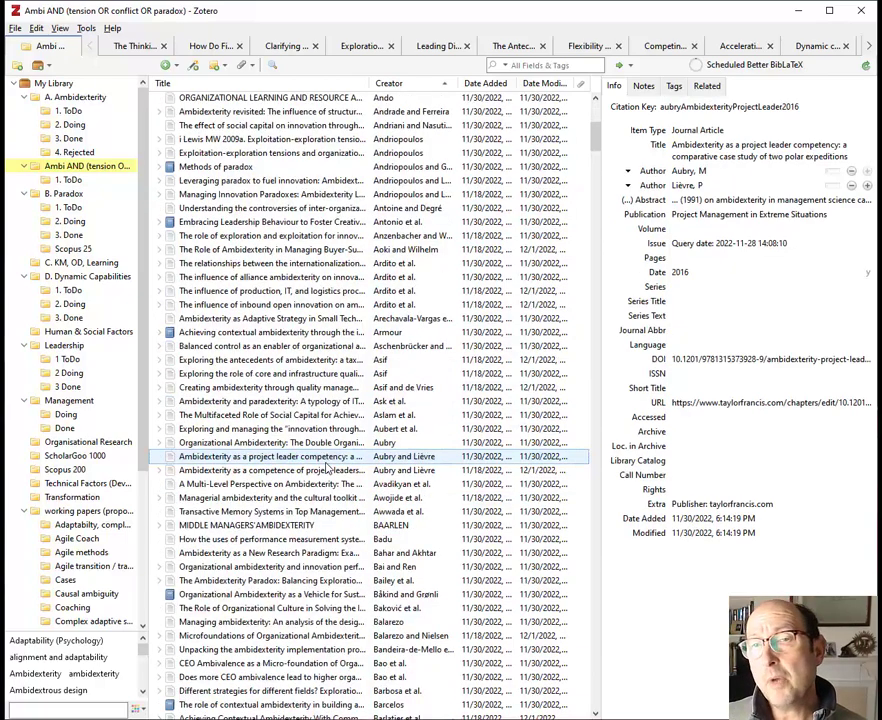
scroll(327, 467, down, 7)
click(327, 465)
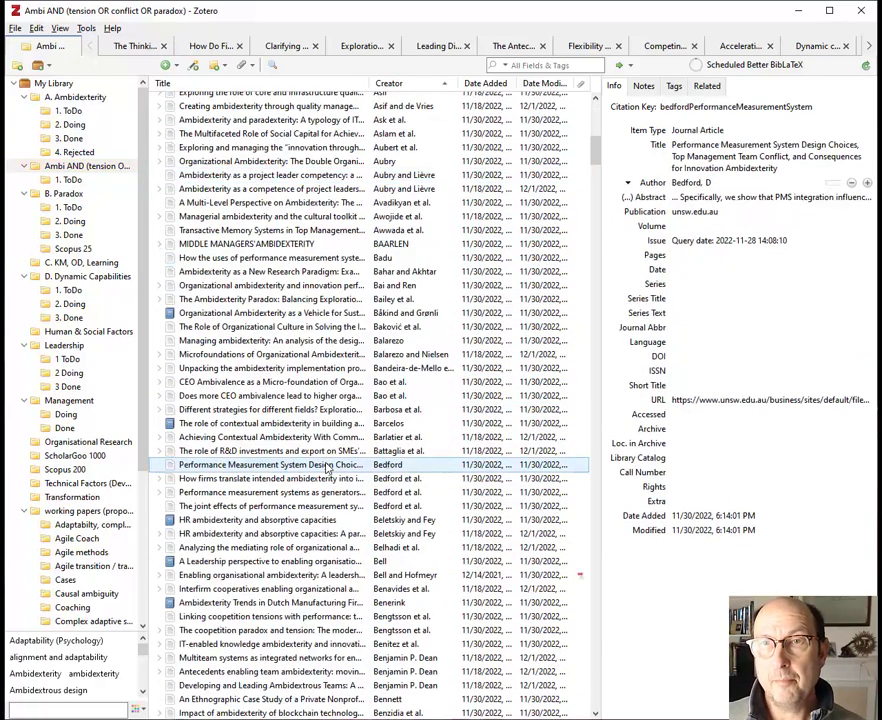
scroll(327, 467, down, 8)
click(327, 462)
key(ctrl)
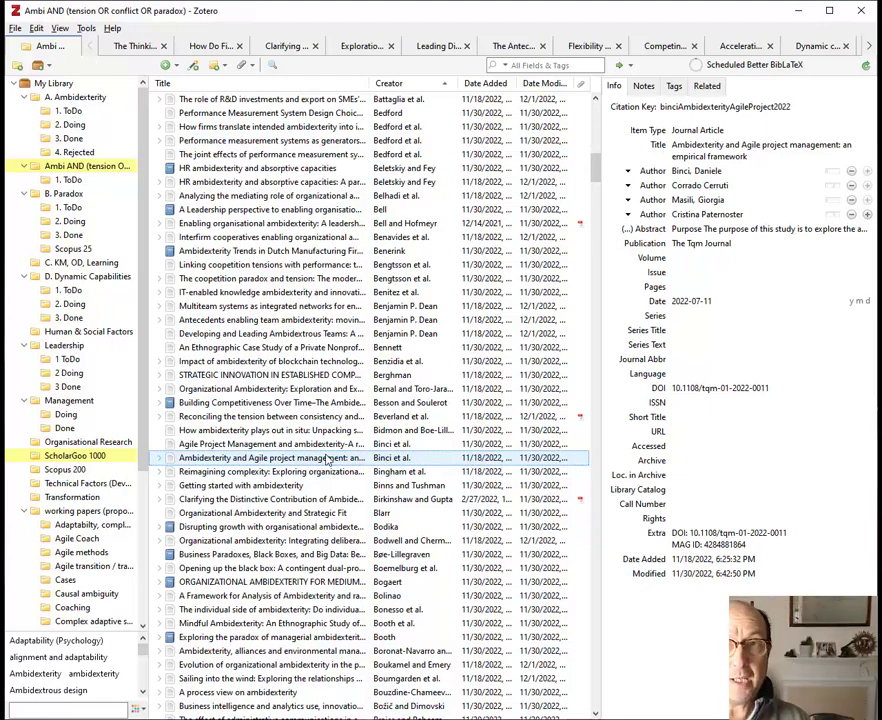
click(122, 31)
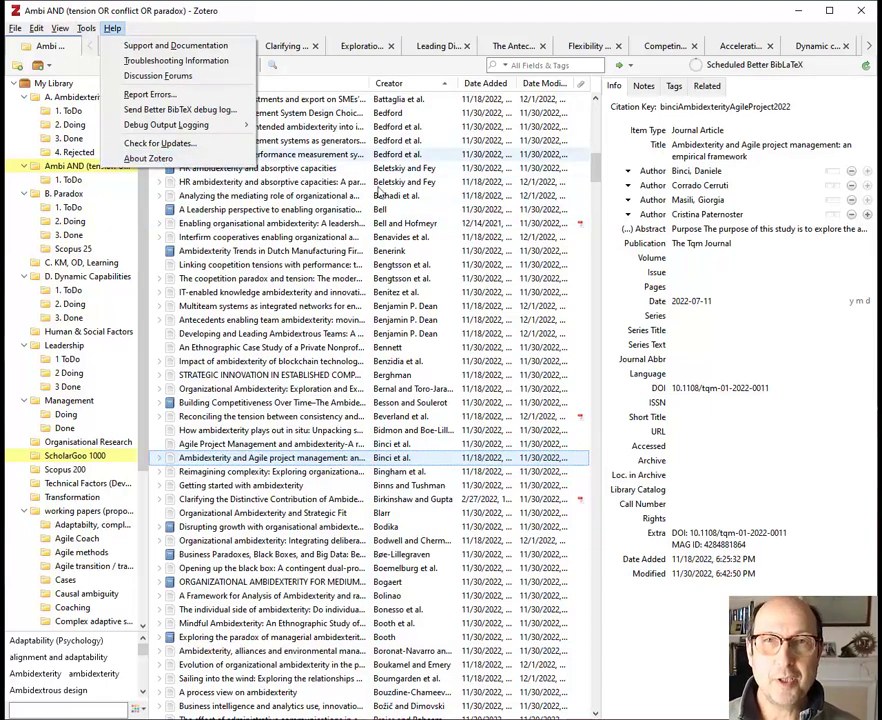
click(776, 364)
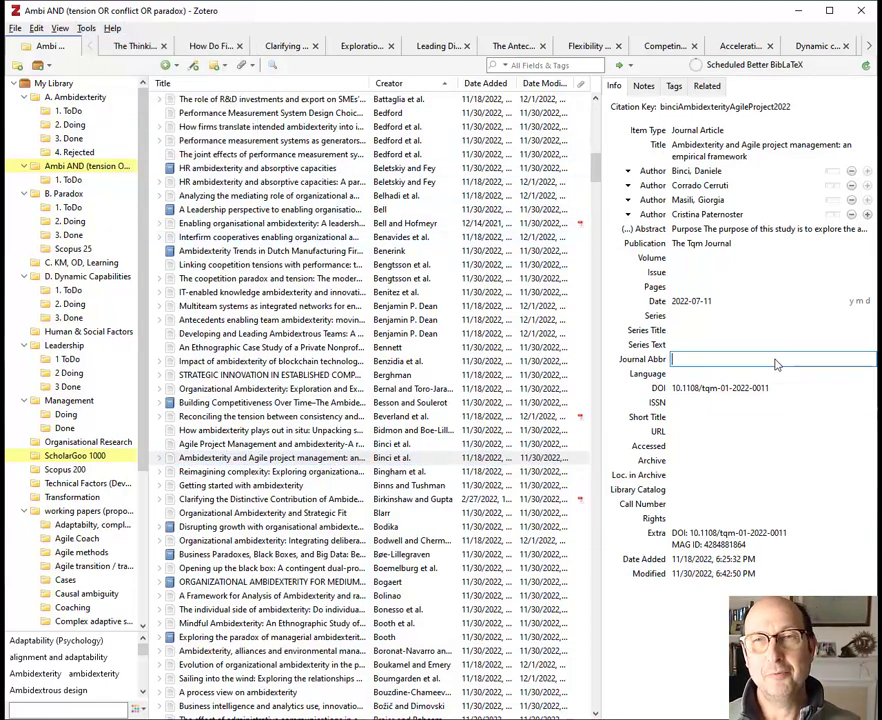